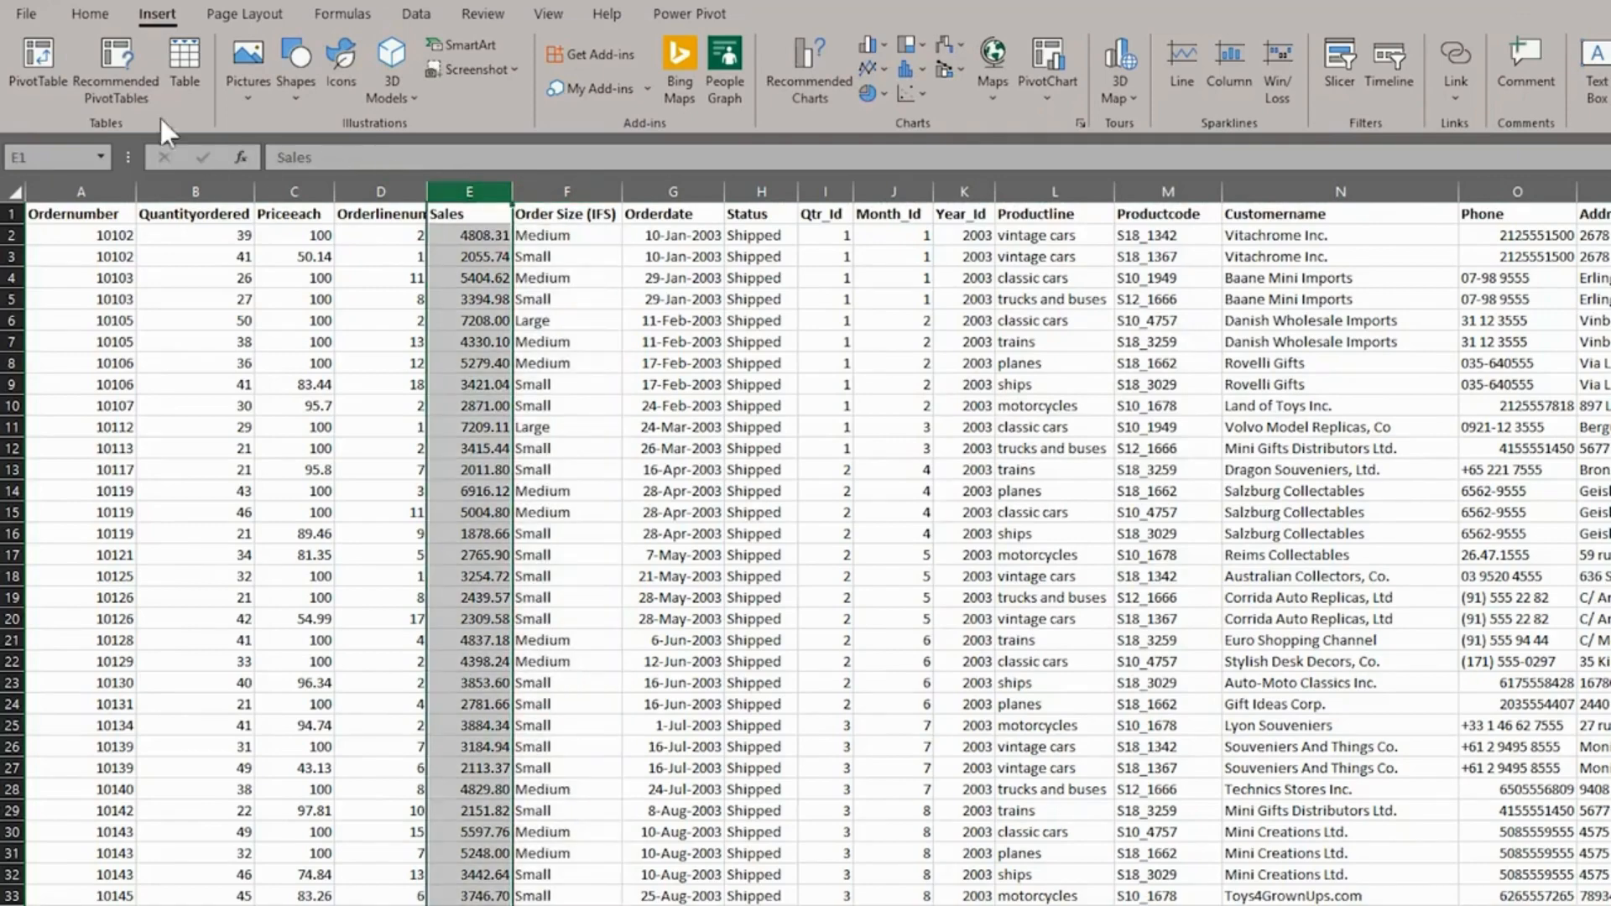
# Insert the recommended PivotTable that shows Sum of Sales by Territory on a new sheet.
pyautogui.click(118, 72)
pyautogui.click(940, 415)
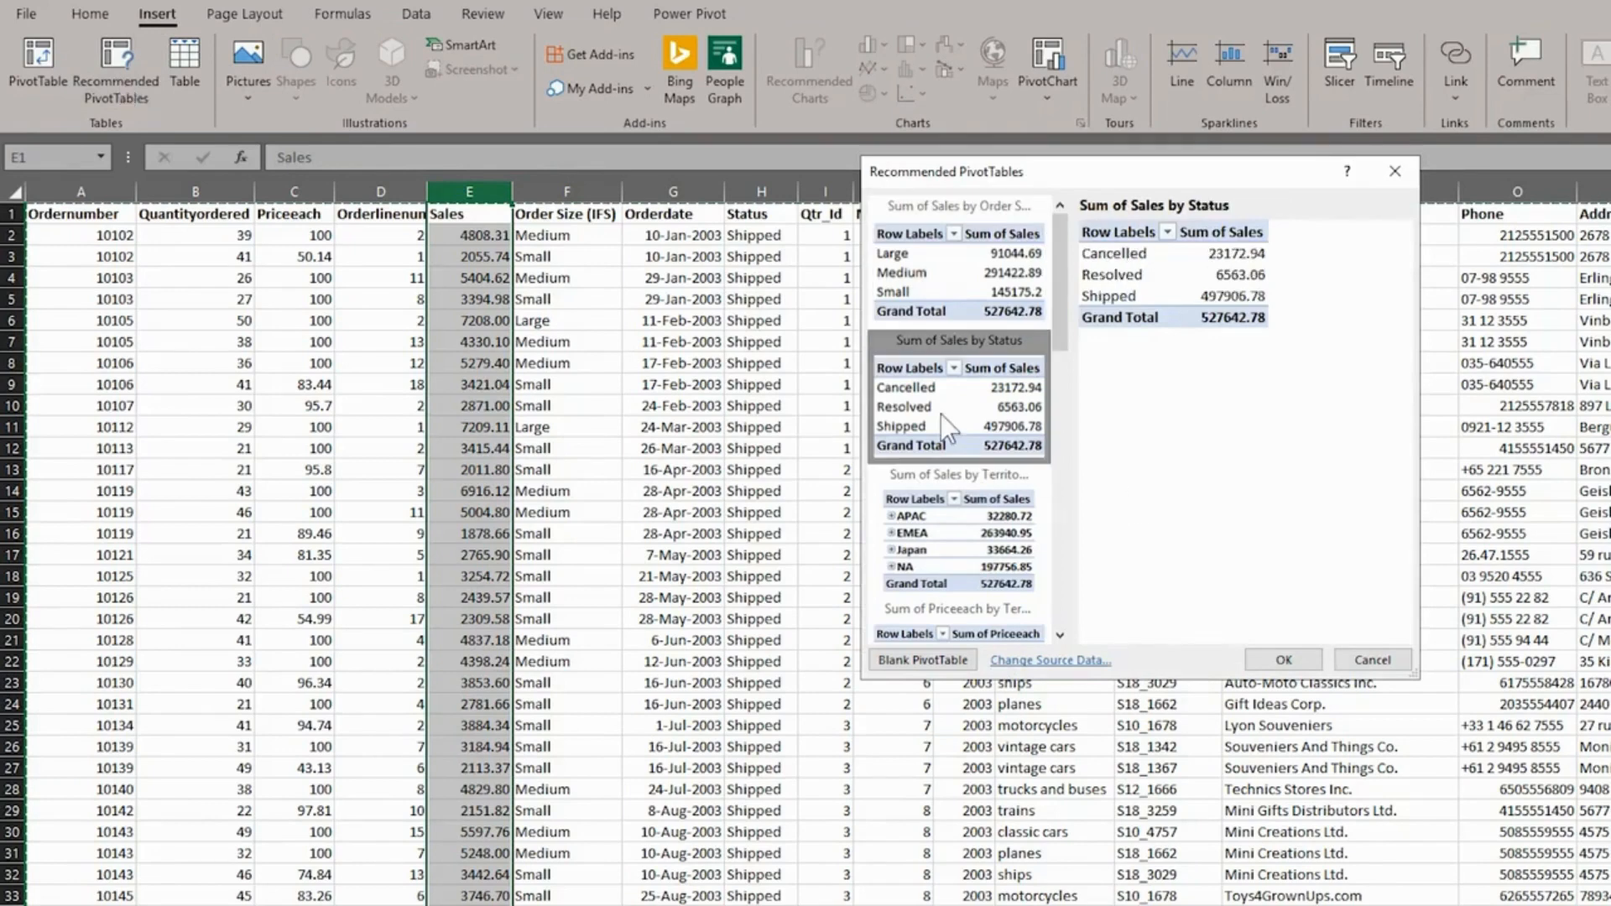
pyautogui.click(958, 512)
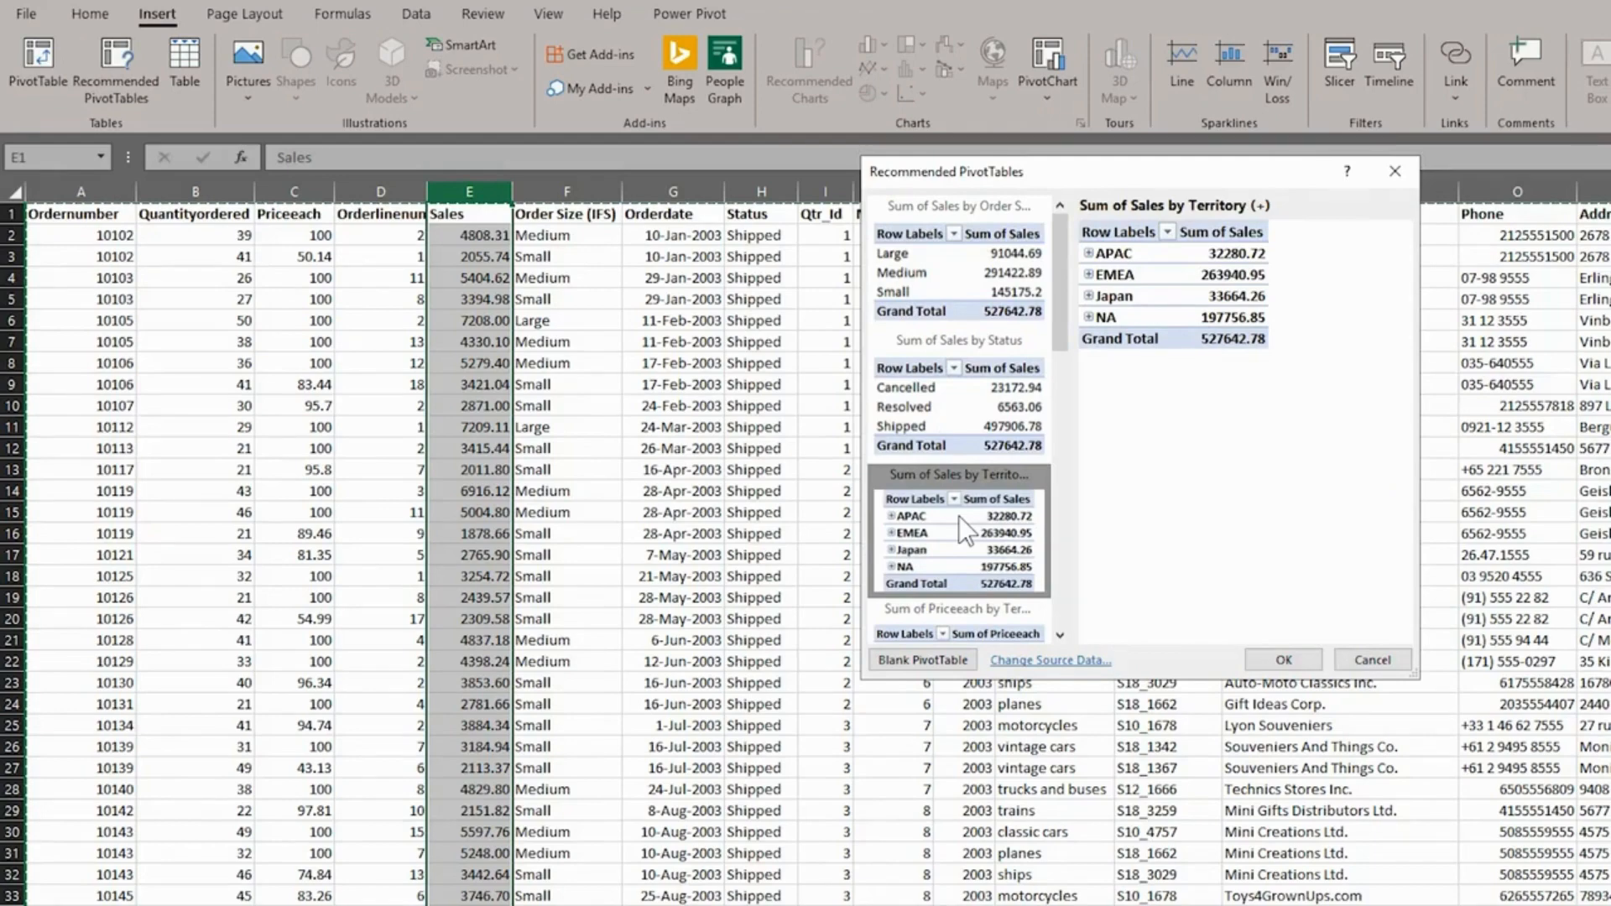
pyautogui.click(1284, 659)
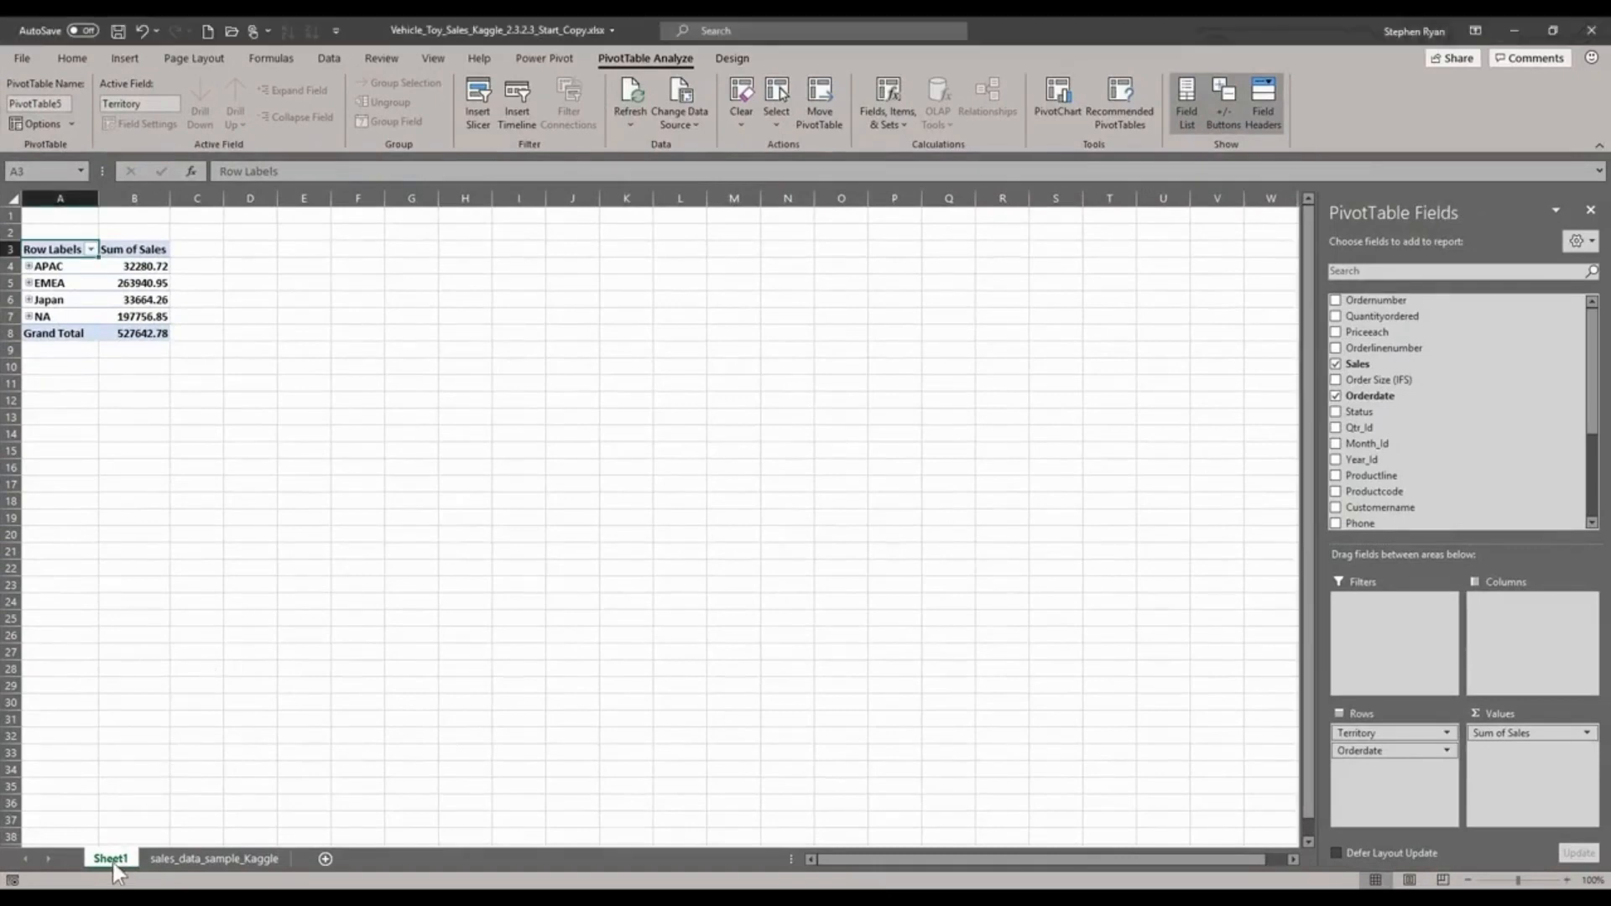
# Rename the new PivotTable sheet as Sales by Territory.
pyautogui.doubleClick(110, 858)
pyautogui.write('Sales by Territor')
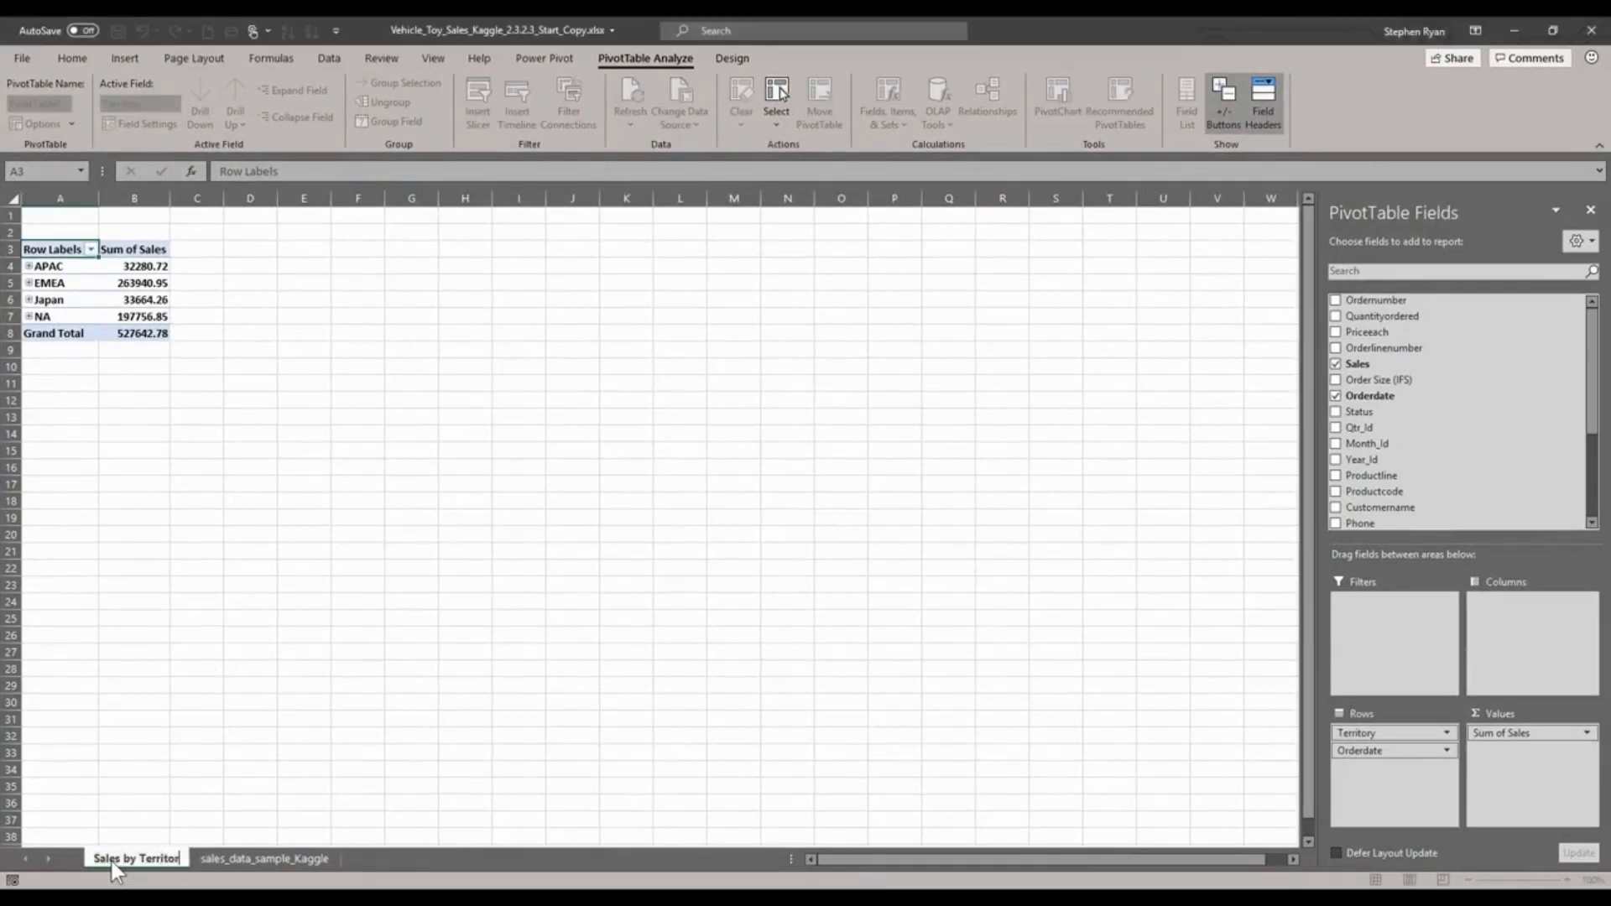
pyautogui.write('y')
pyautogui.press('Return')
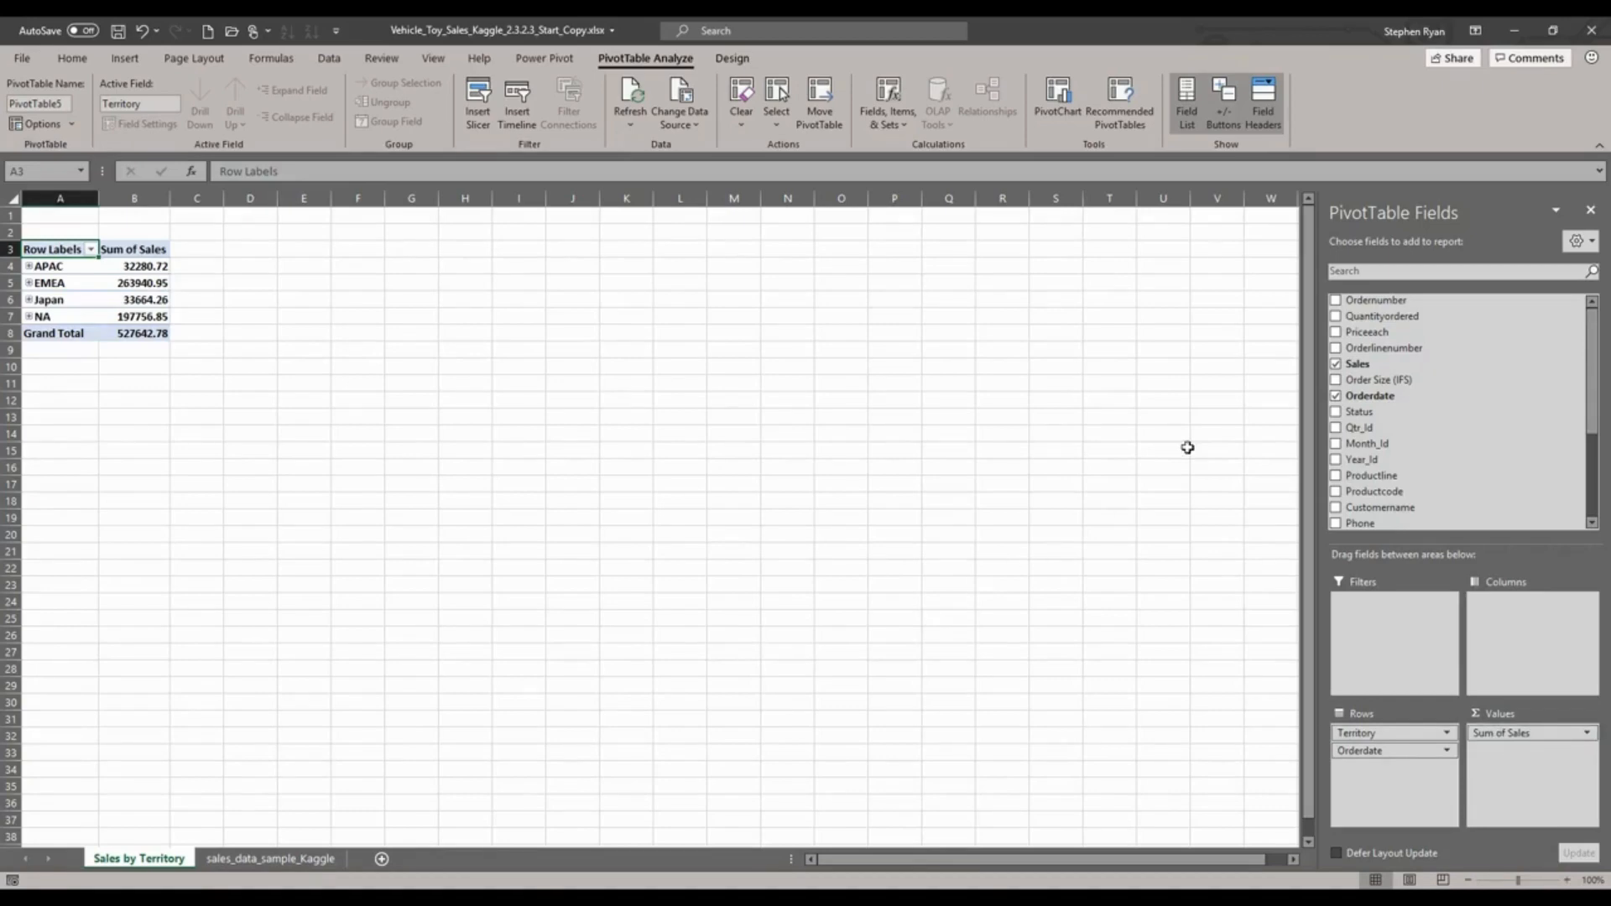
# Add the Productline field to the PivotTable's columns.
pyautogui.moveTo(1372, 475); pyautogui.dragTo(1489, 614)
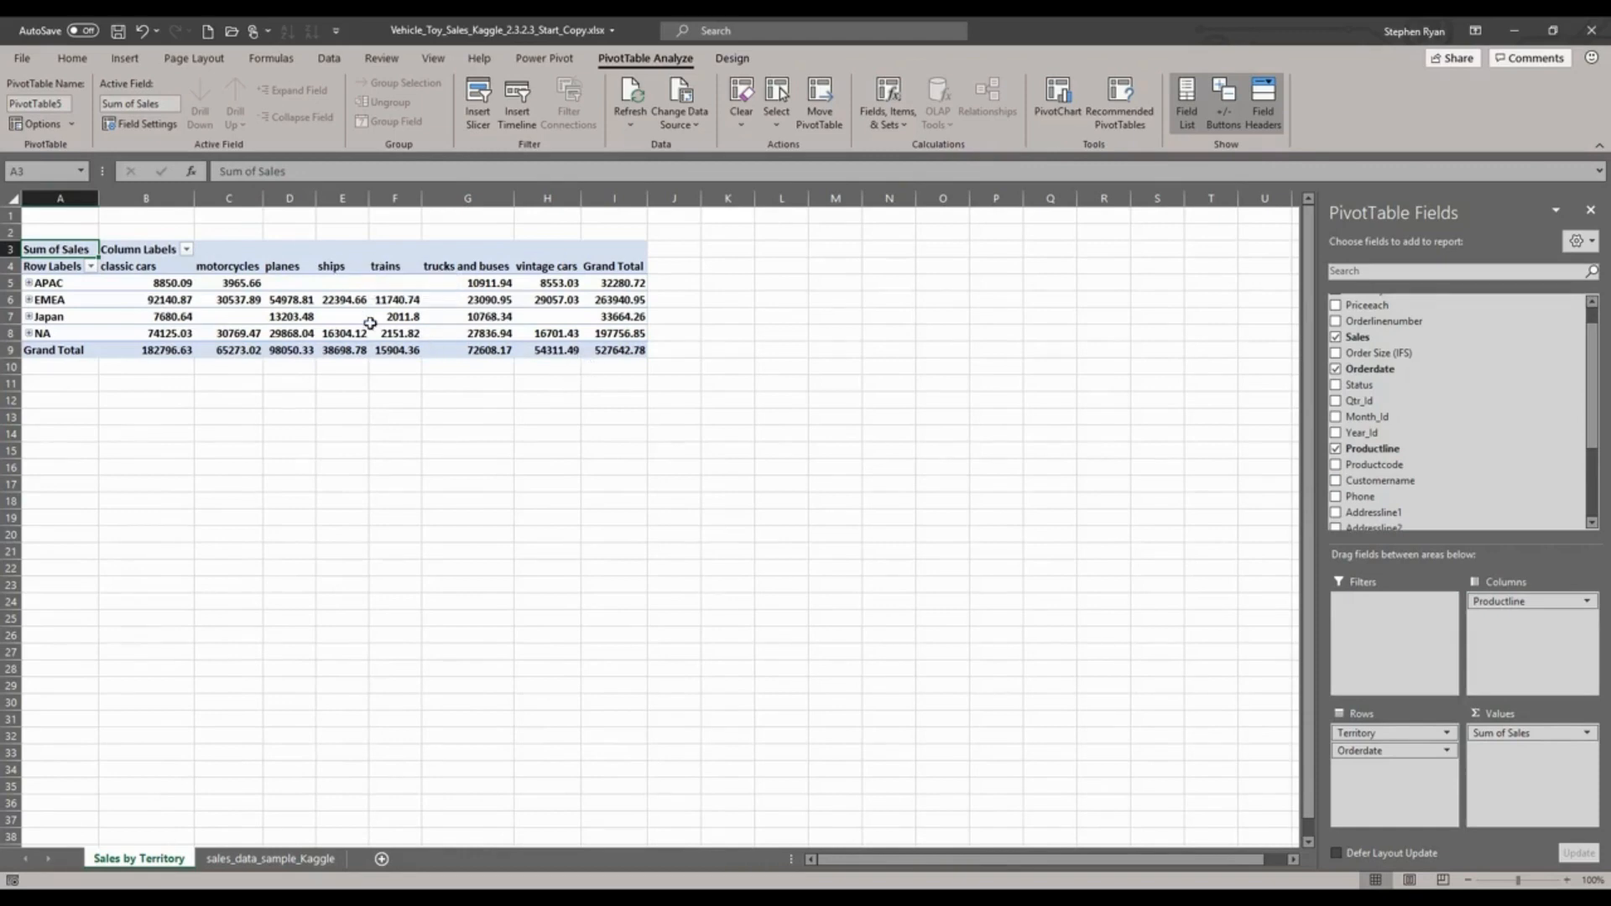
# Expand the APAC and EMEA rows individually to view their order dates, and collapse both again.
pyautogui.click(27, 283)
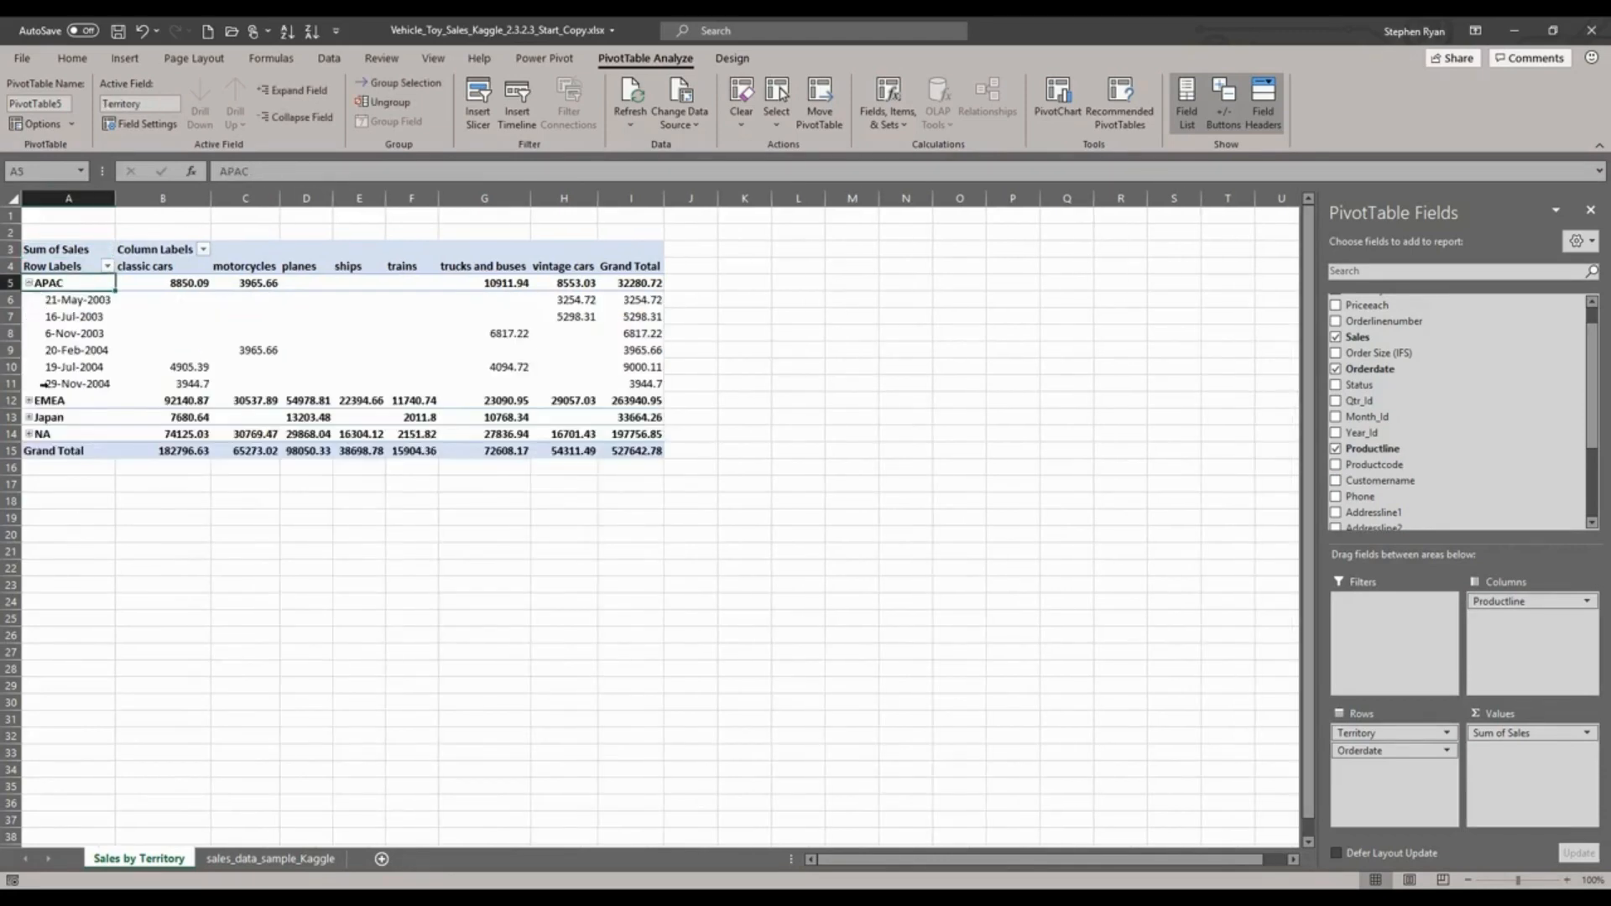
pyautogui.click(29, 400)
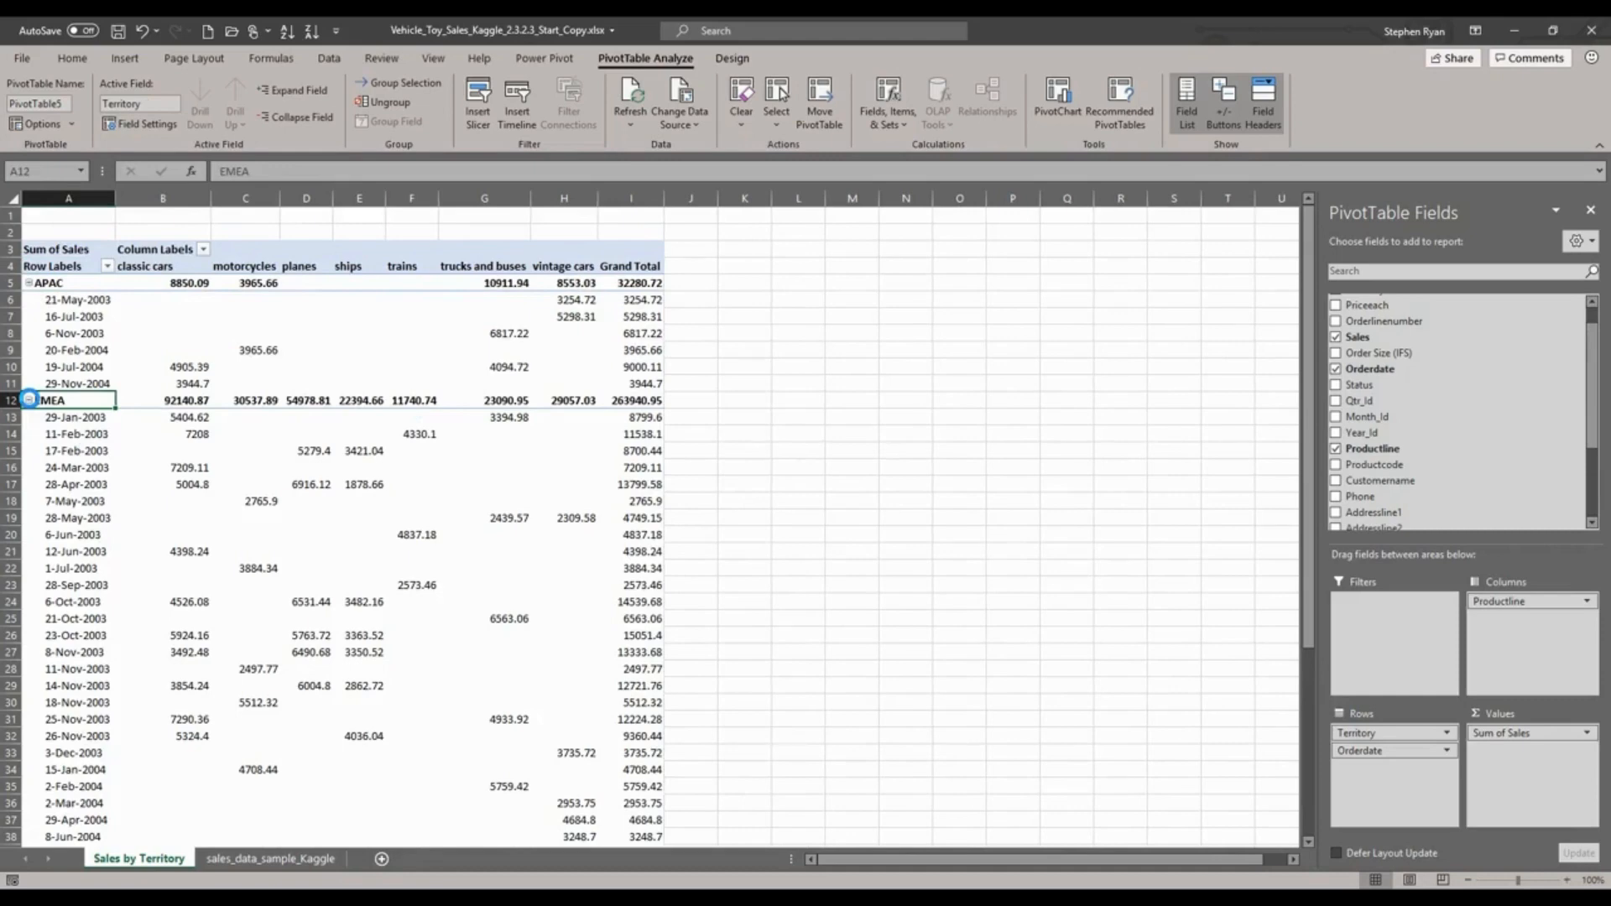
pyautogui.click(84, 299)
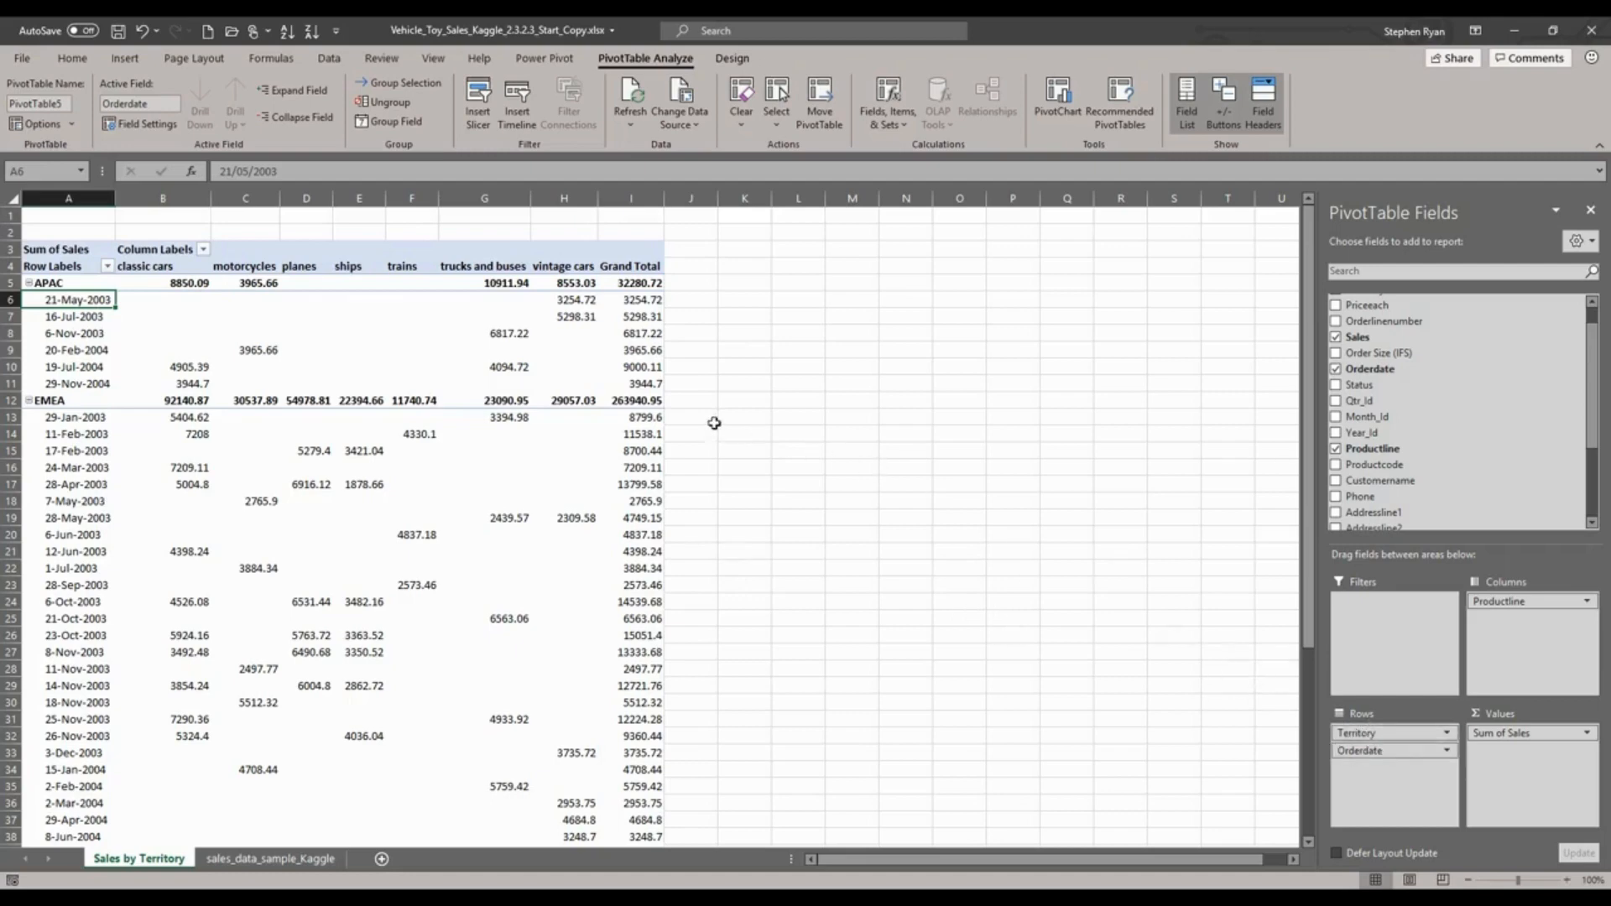
pyautogui.click(29, 283)
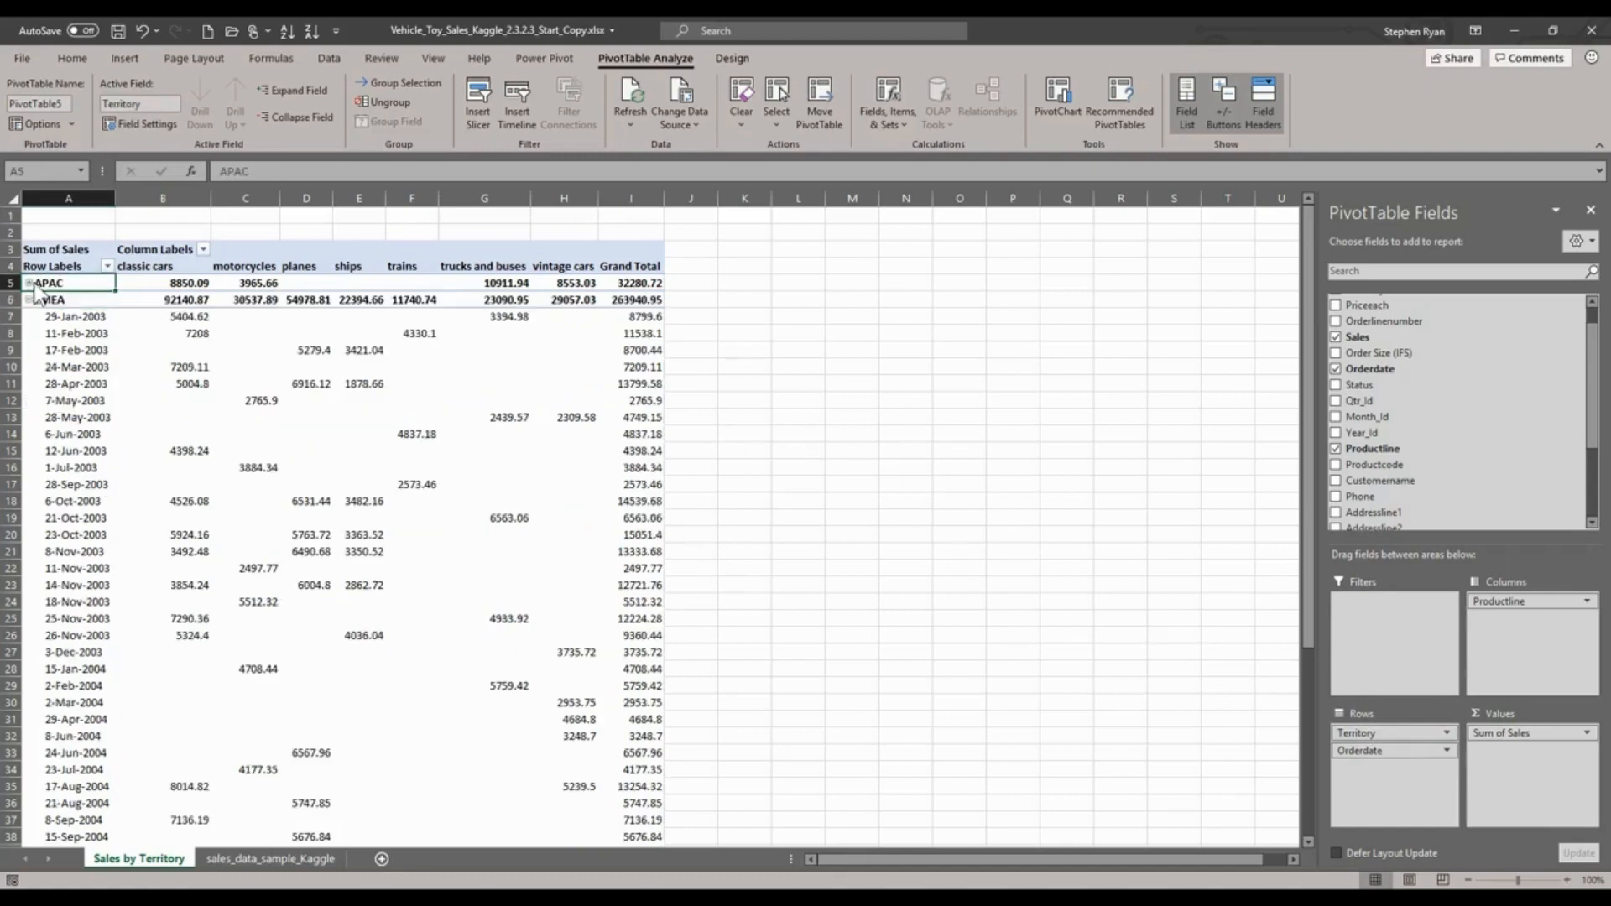
pyautogui.click(28, 299)
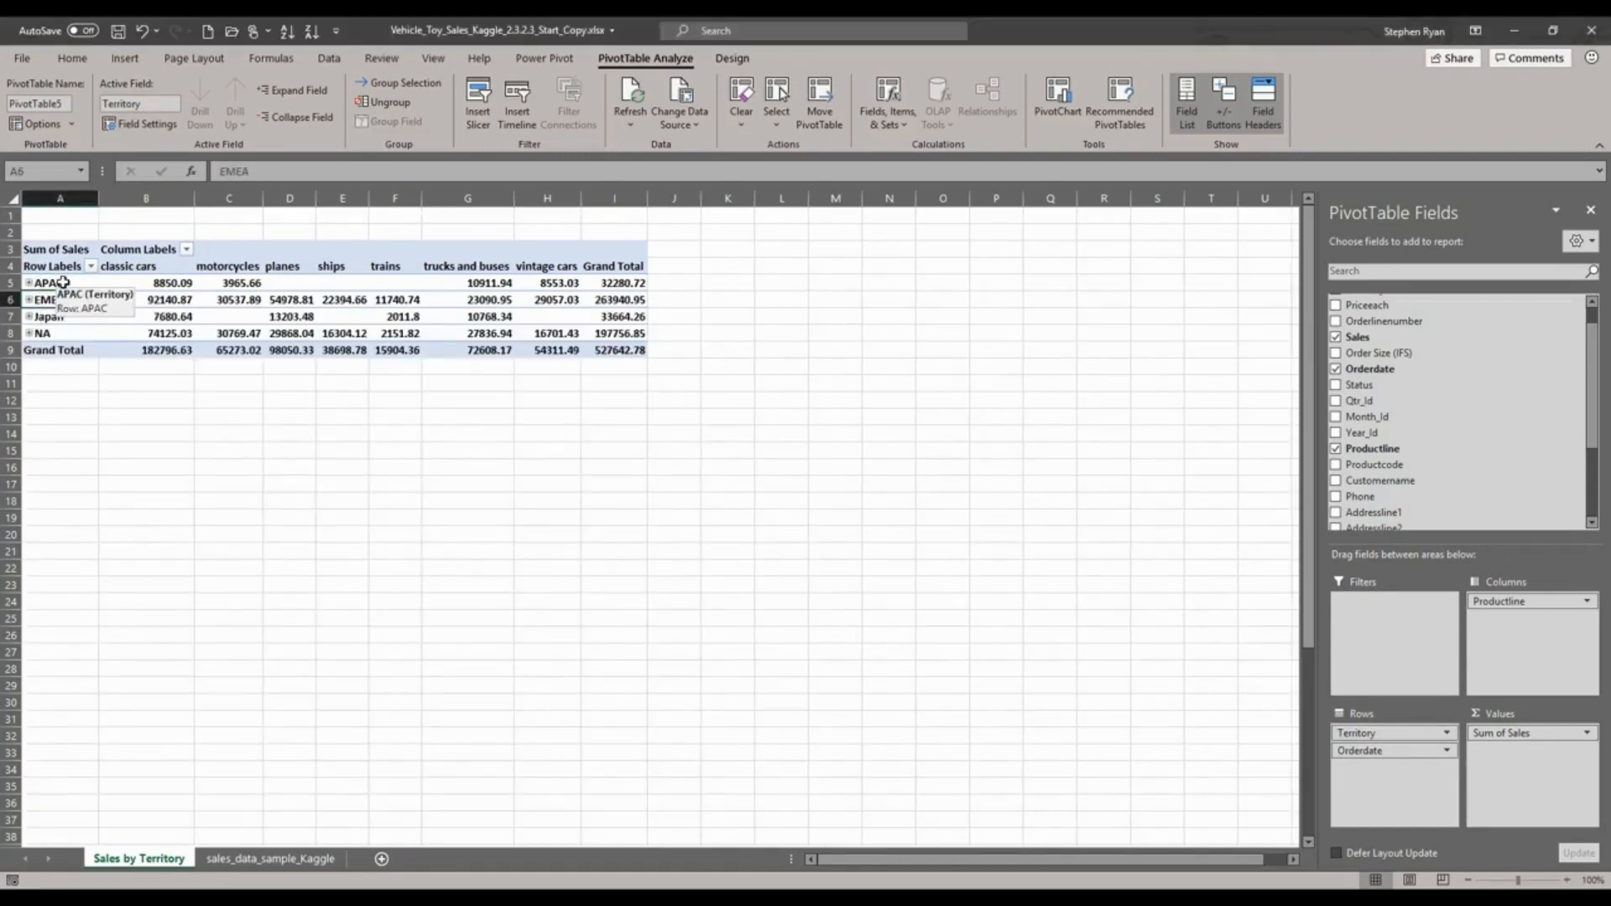
# Expand the entire Territory field at once to view all order dates, and collapse the whole field again.
pyautogui.click(63, 283)
pyautogui.click(293, 90)
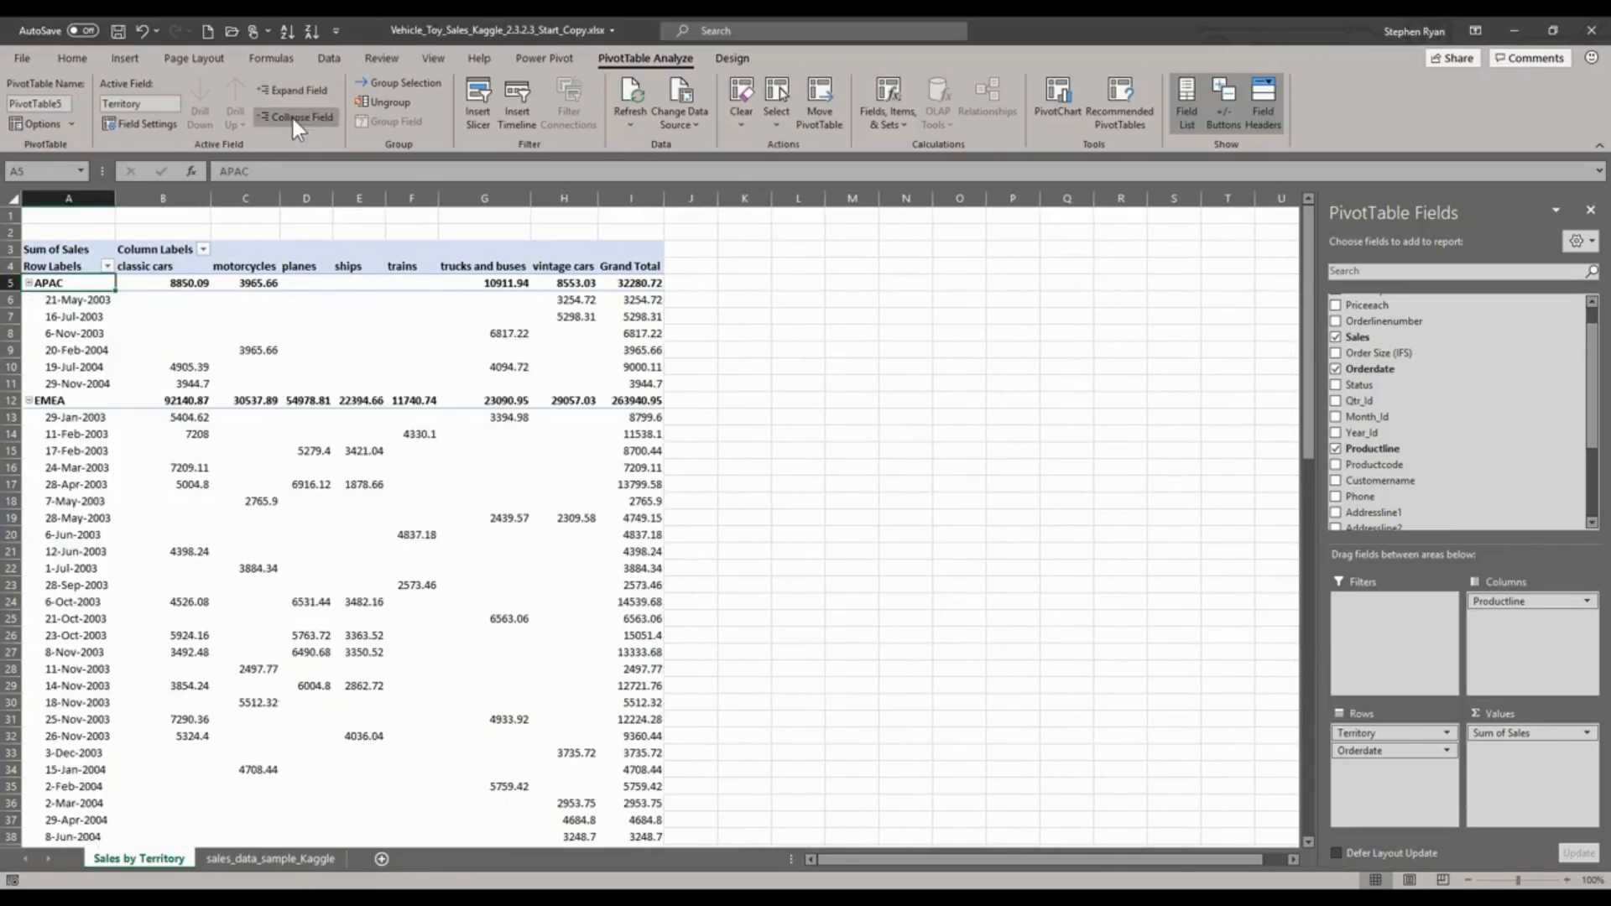
pyautogui.click(294, 119)
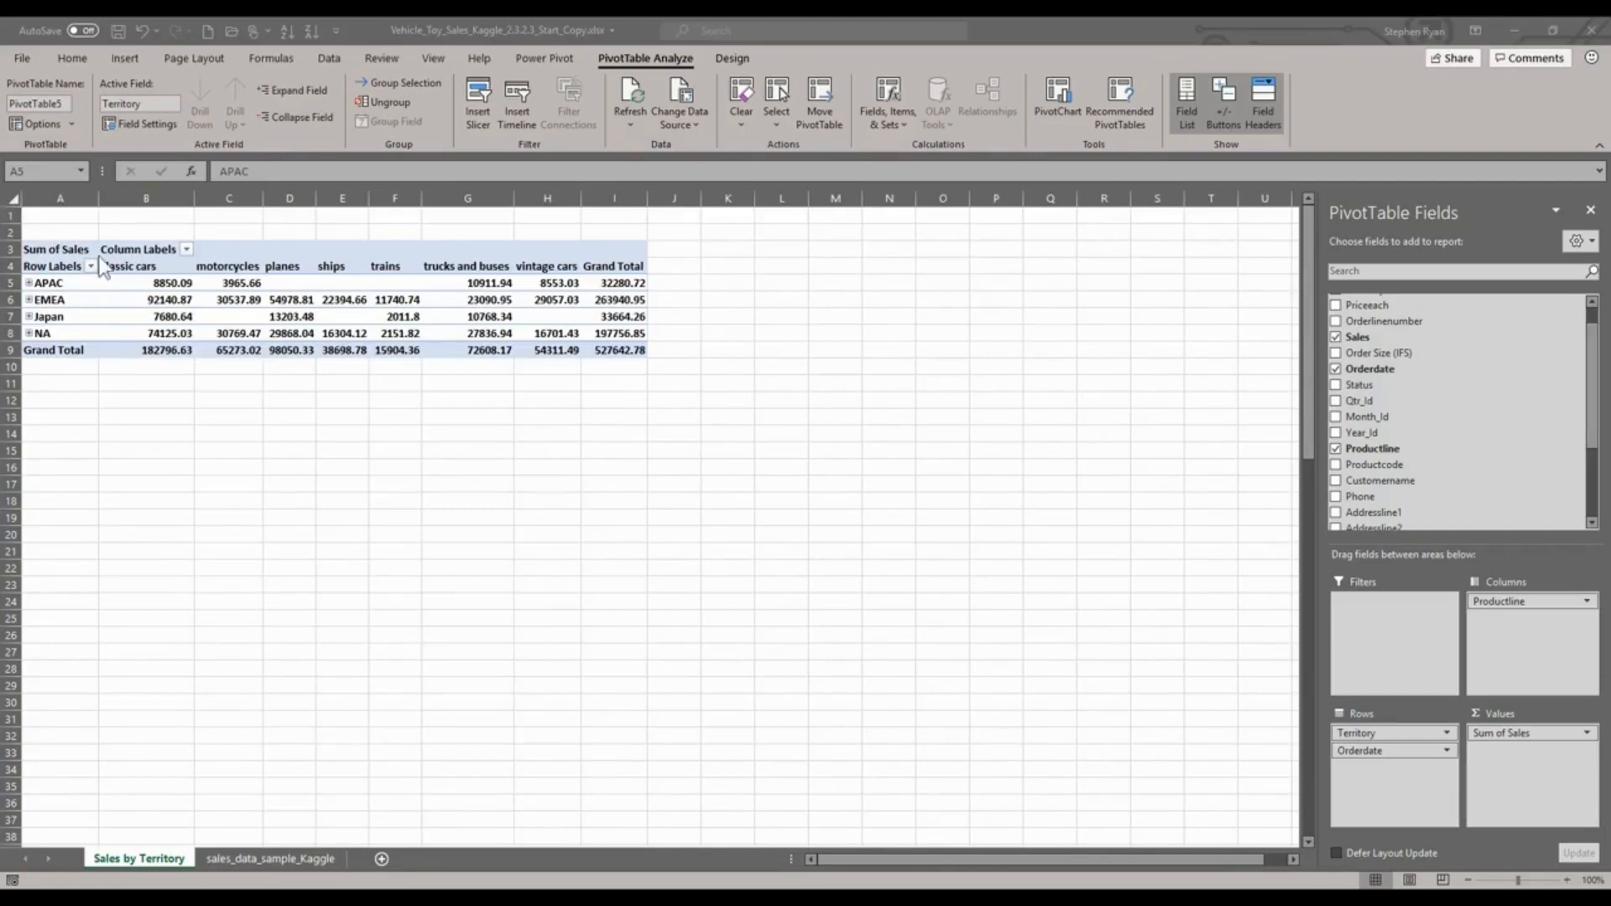
# Filter the PivotTable's row labels to the Japan territory only, and clear the Territory filter again.
pyautogui.click(56, 300)
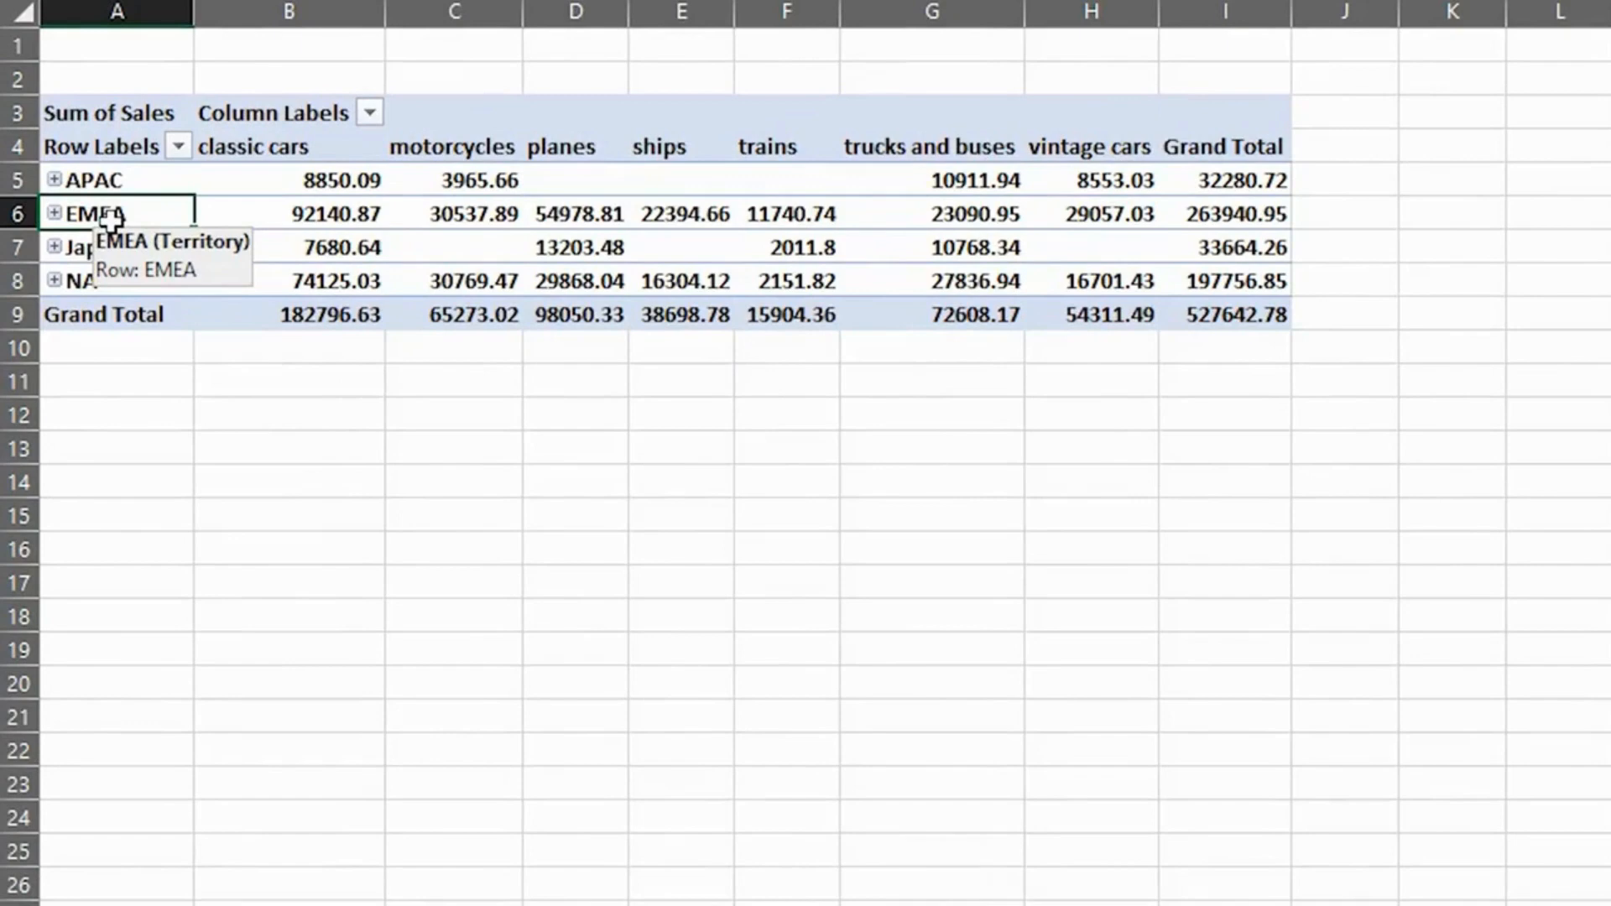
pyautogui.click(178, 146)
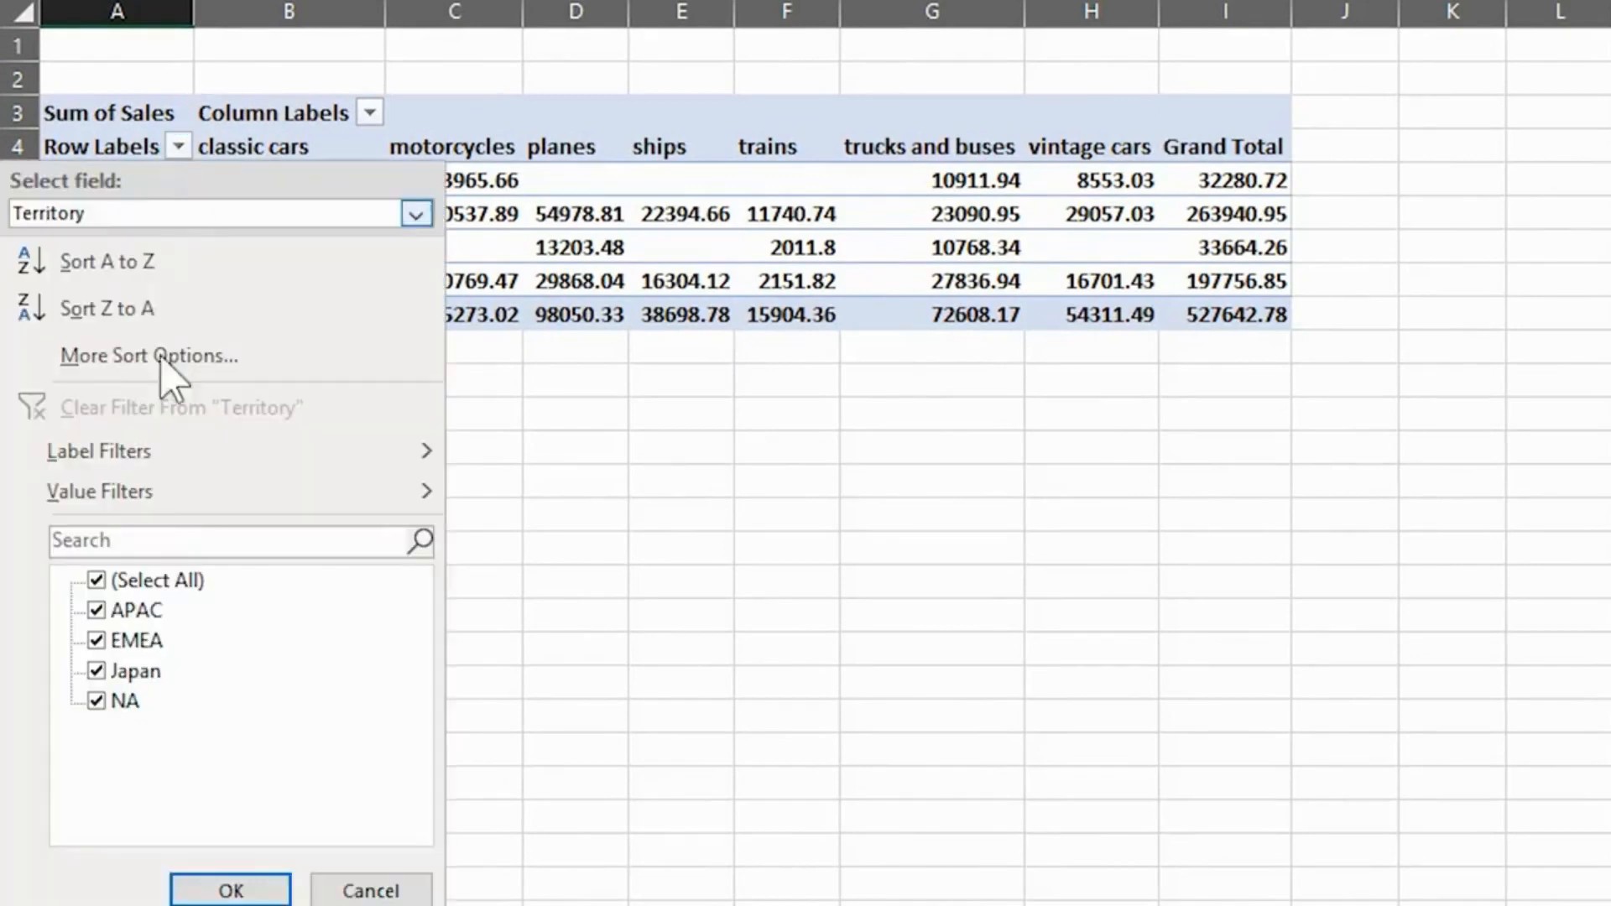
pyautogui.click(96, 581)
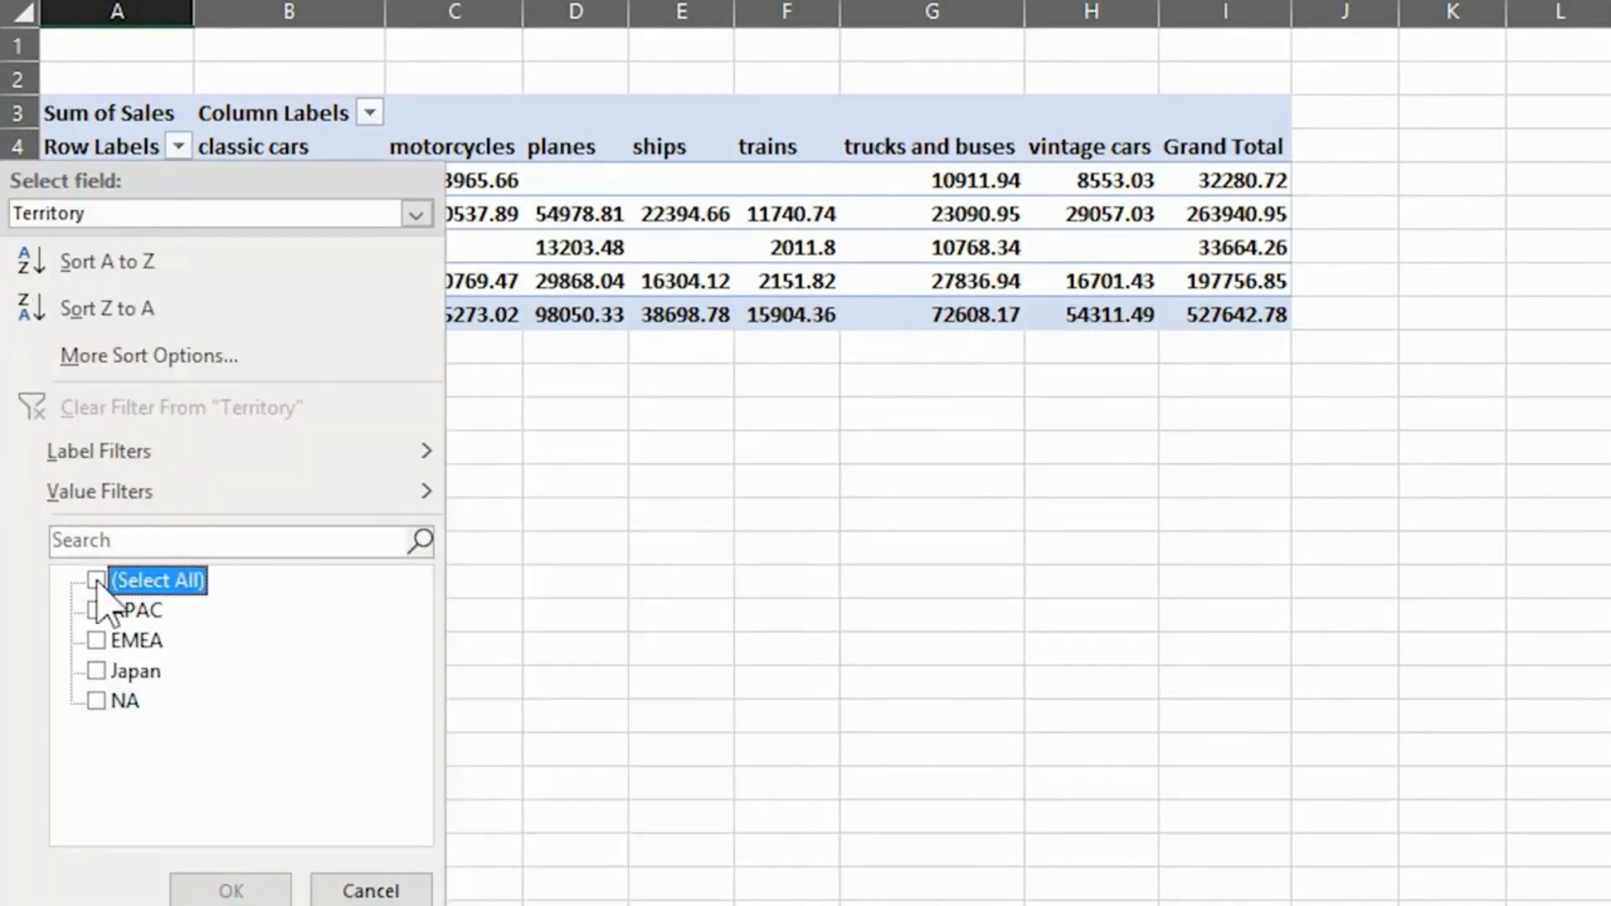
pyautogui.click(96, 671)
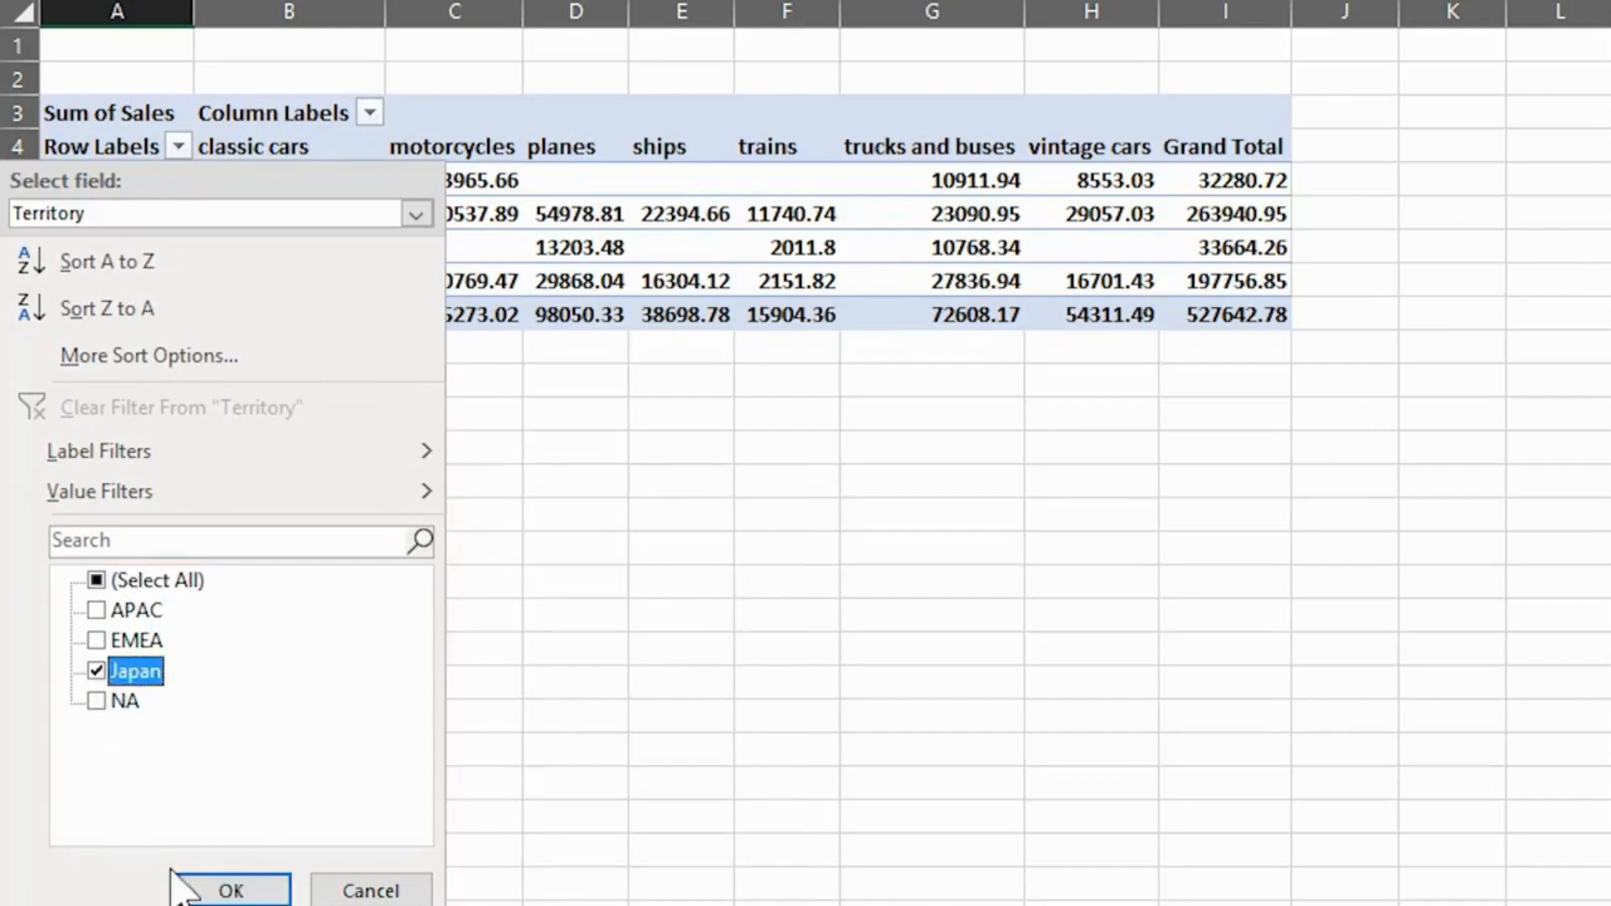
pyautogui.click(205, 888)
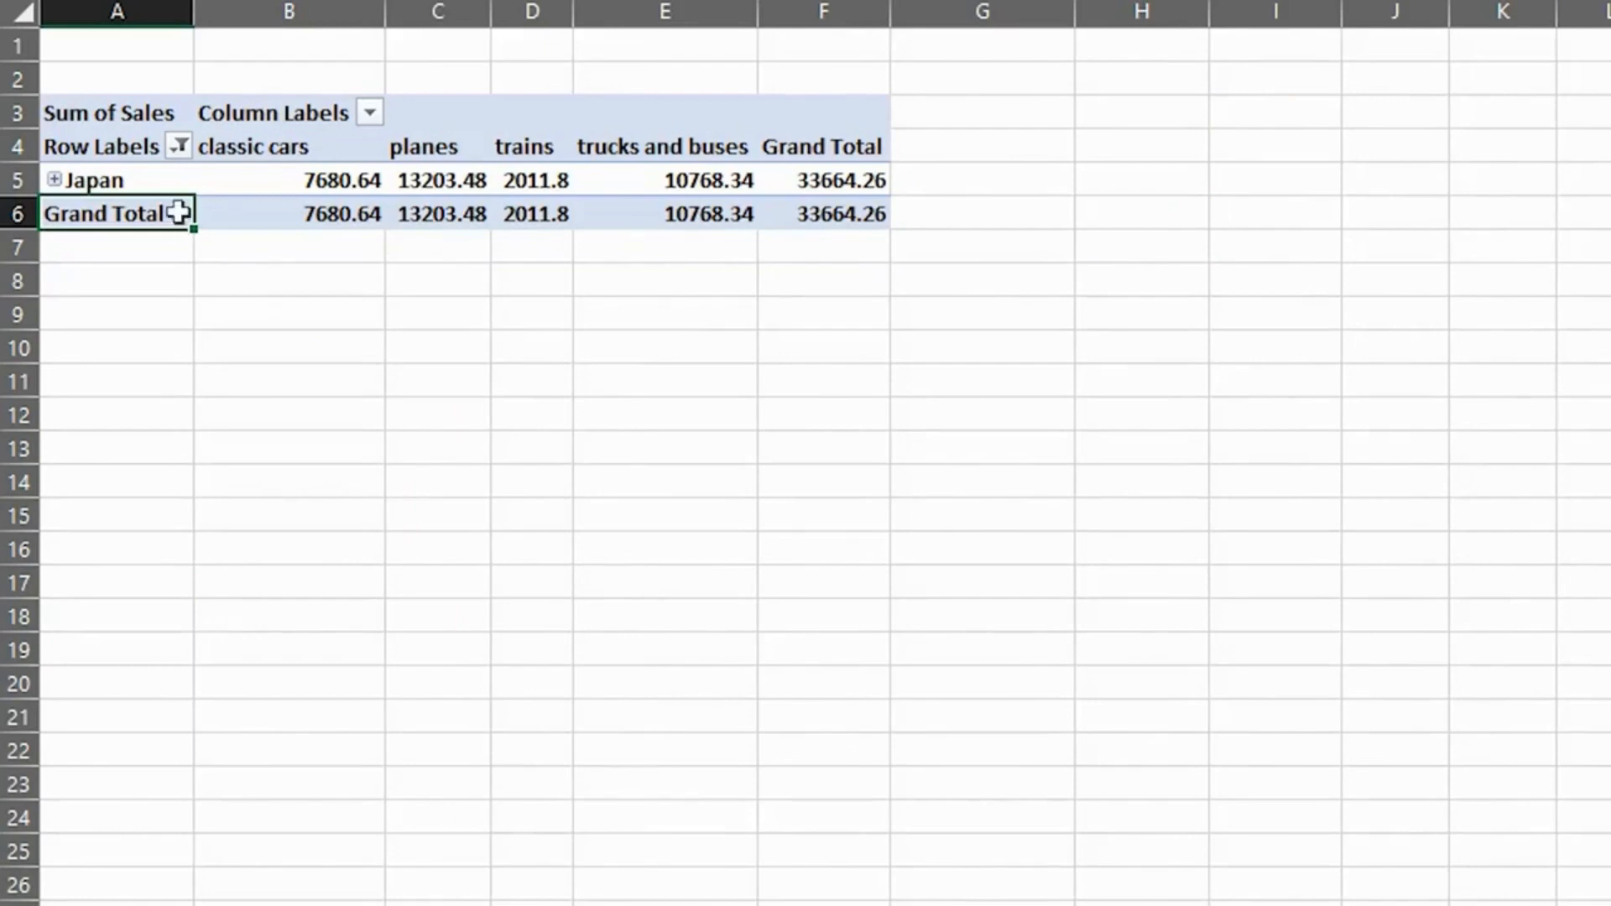
pyautogui.click(180, 147)
pyautogui.click(154, 411)
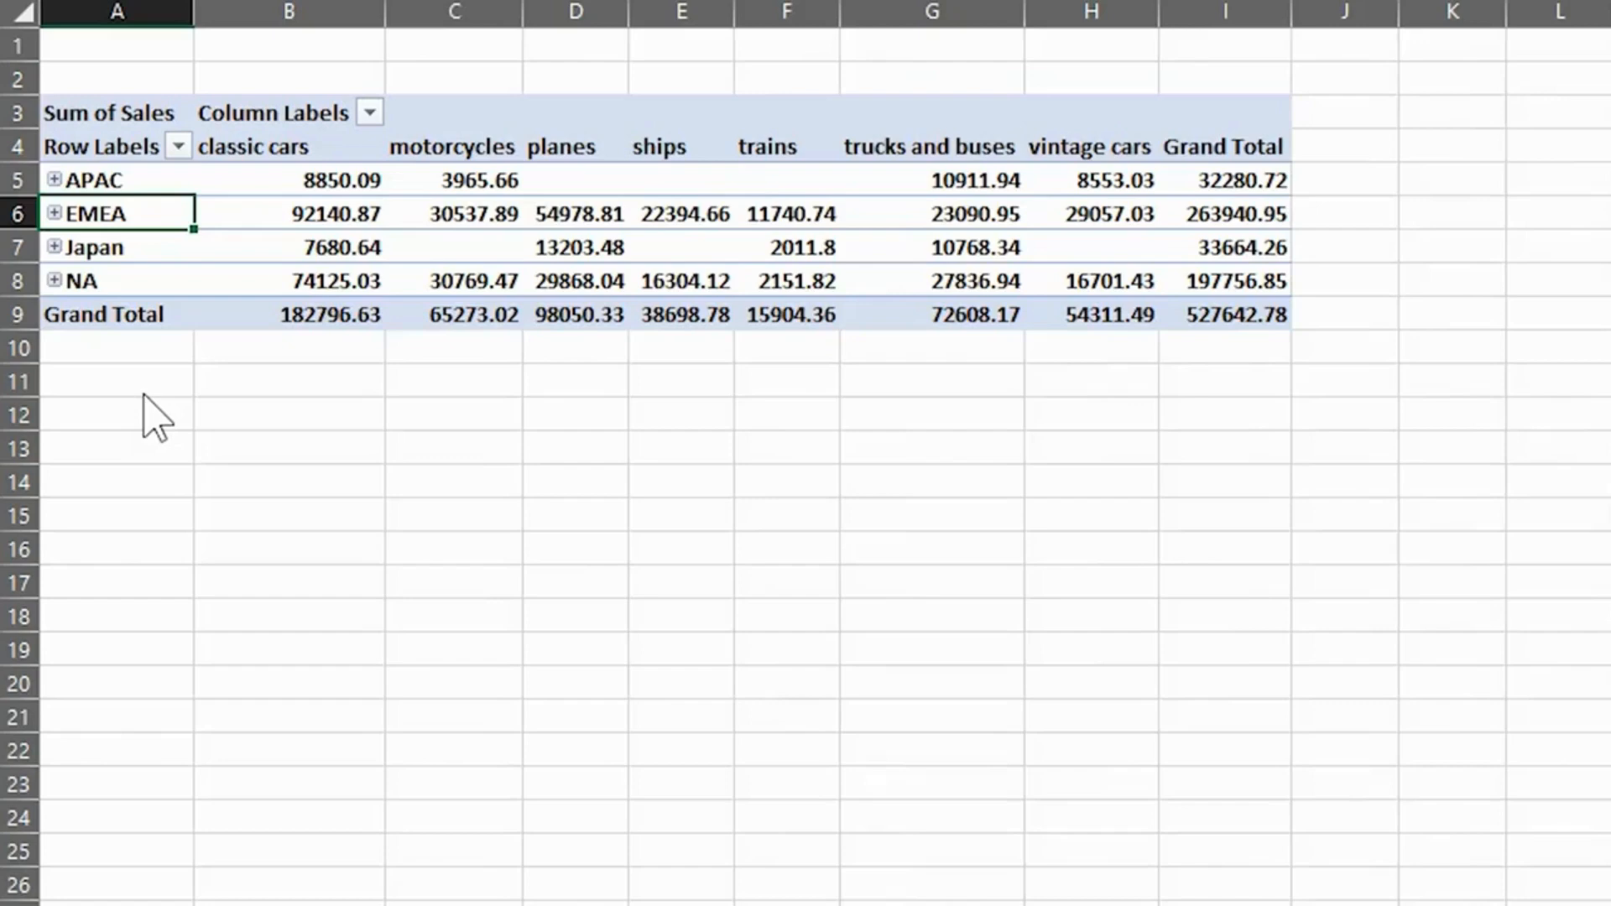
# Filter the PivotTable's column labels to the trains product line only, and clear the Productline filter again.
pyautogui.click(371, 114)
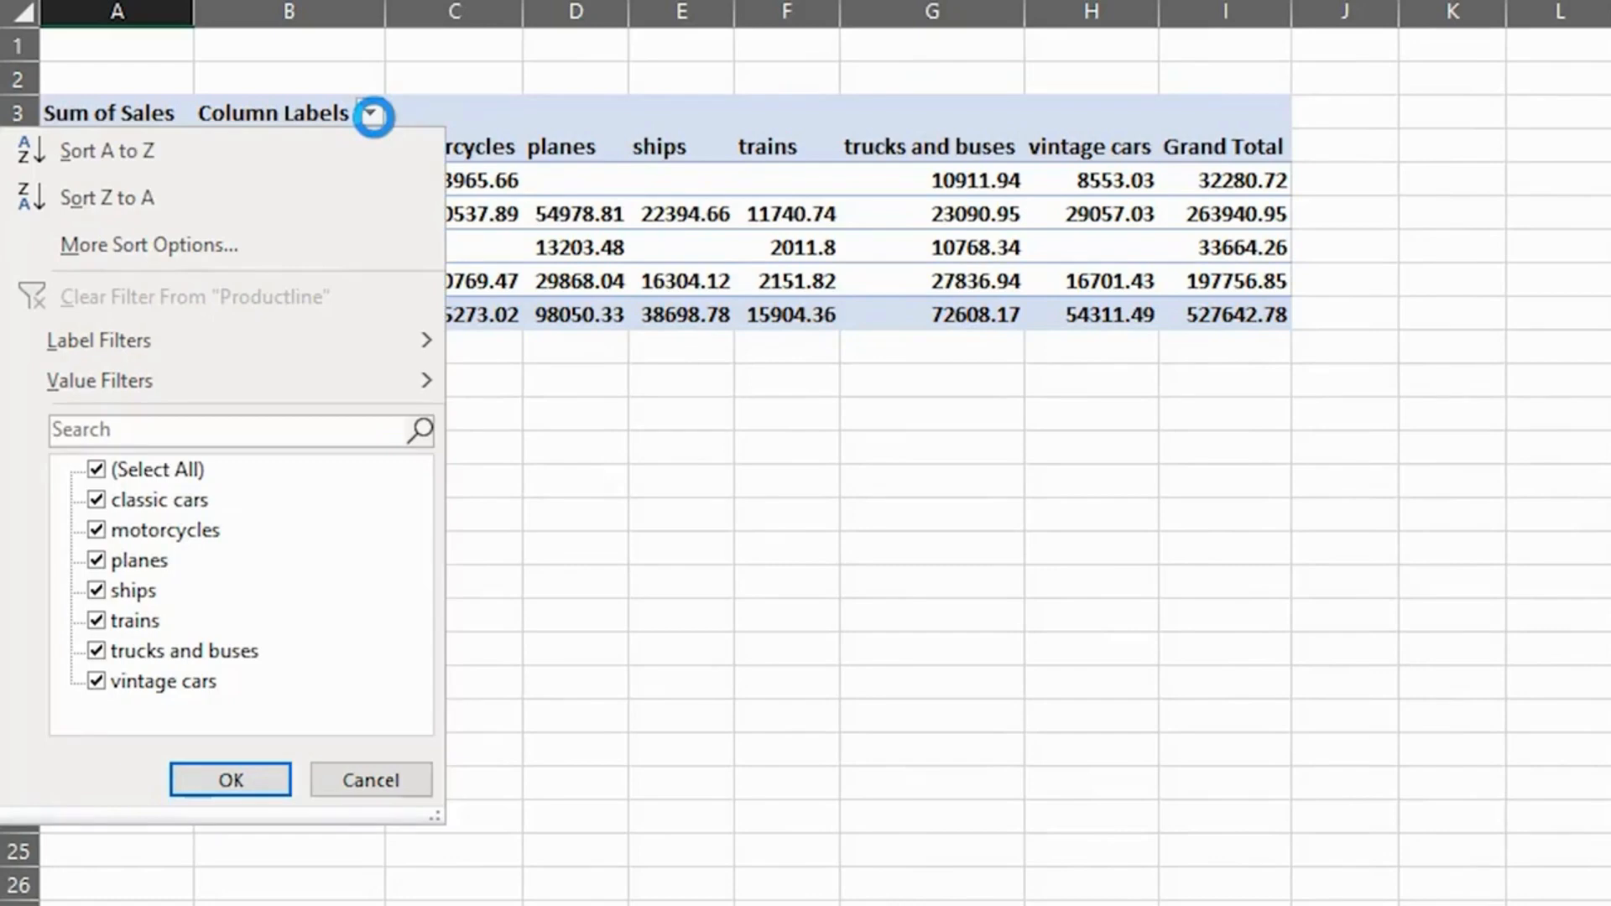
pyautogui.click(96, 469)
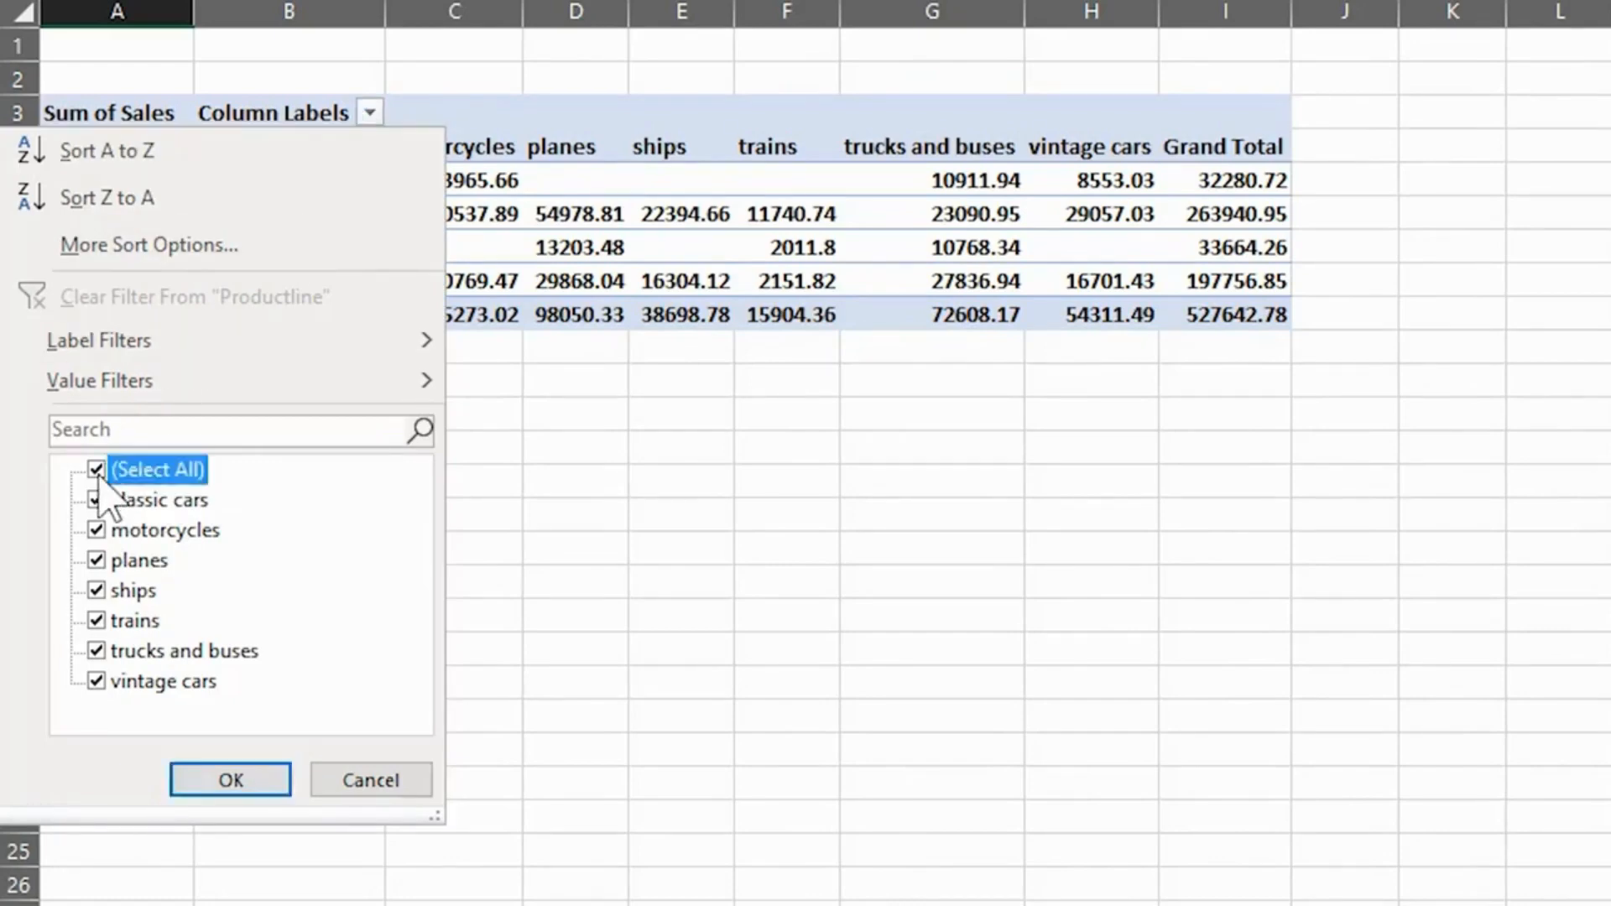
pyautogui.click(97, 621)
pyautogui.click(208, 782)
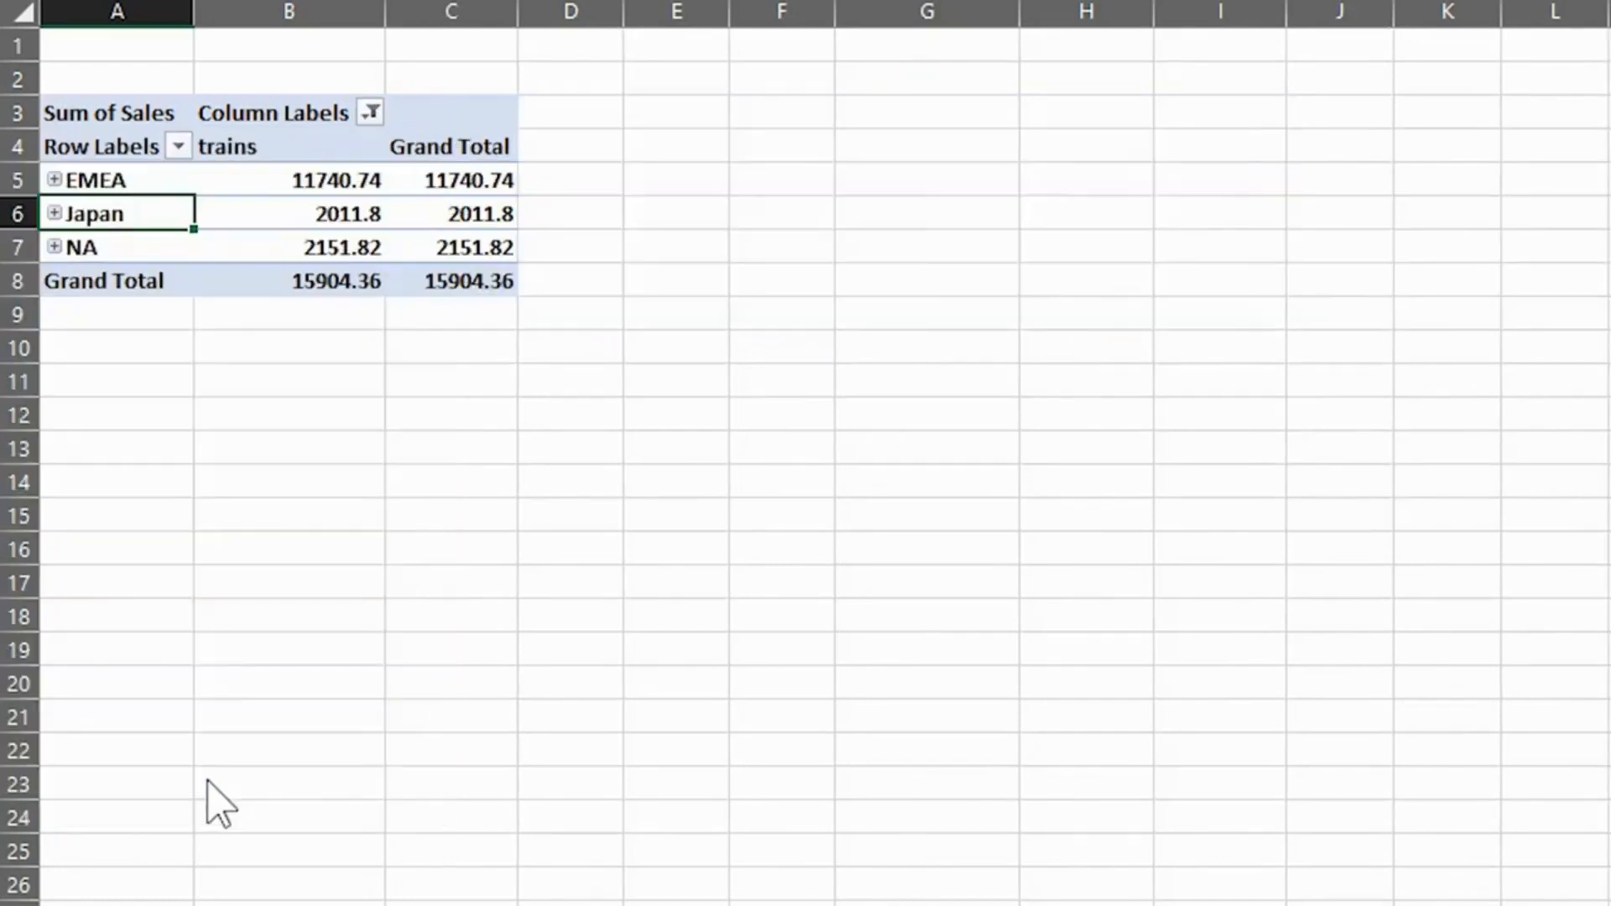
pyautogui.click(371, 112)
pyautogui.click(257, 297)
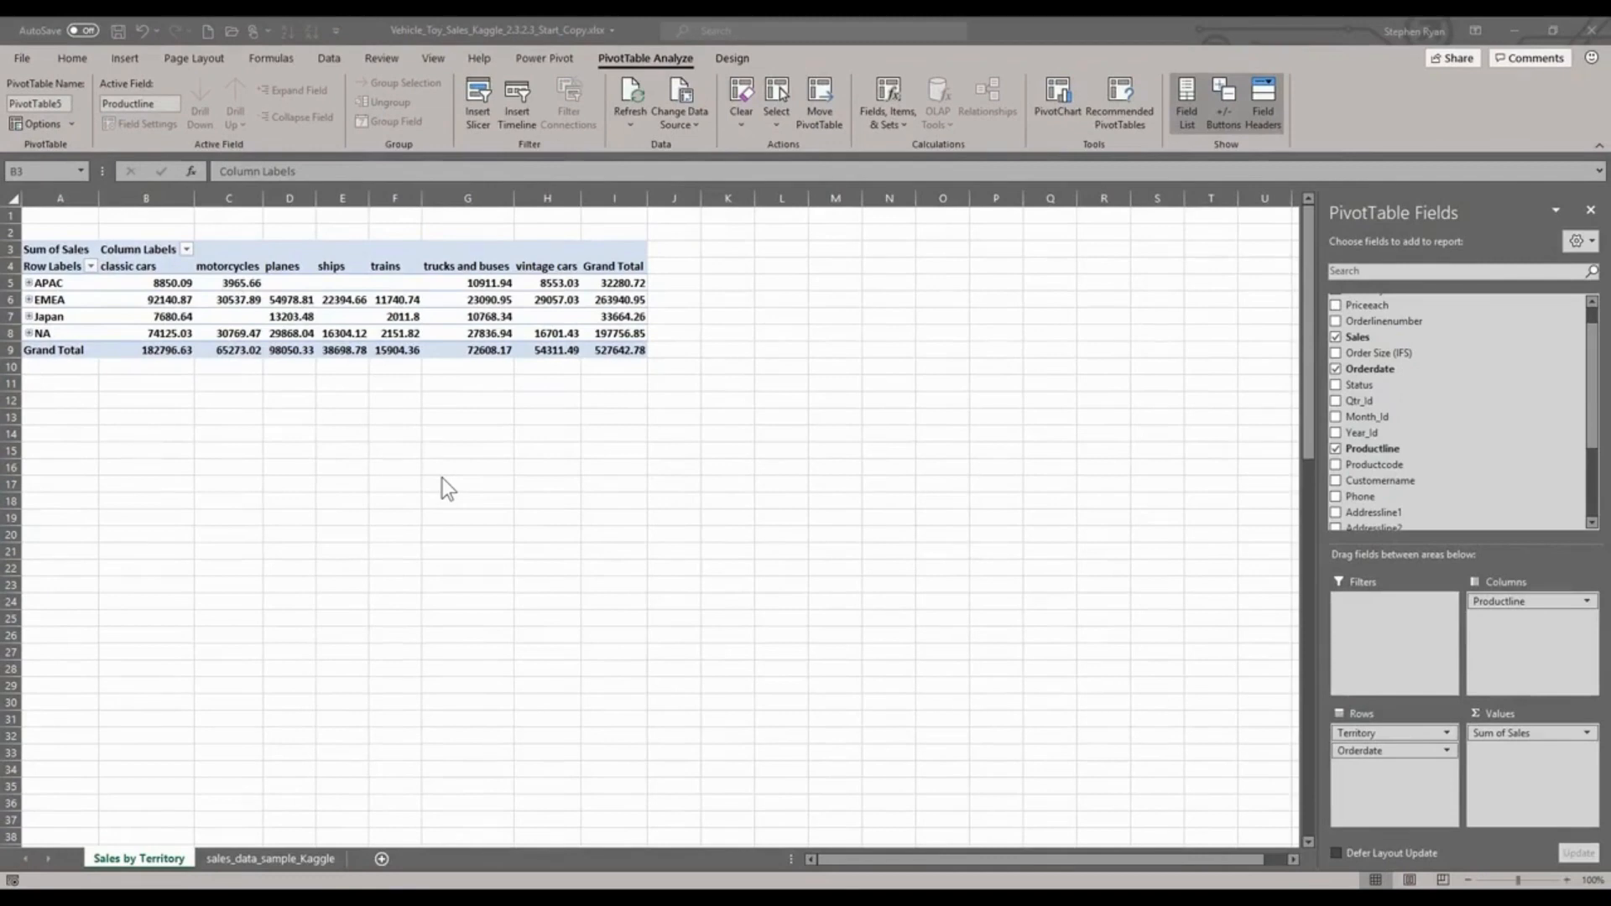
# Move Productline from the columns to the report filter area and filter the PivotTable to trains.
pyautogui.click(1498, 600)
pyautogui.moveTo(1495, 602); pyautogui.dragTo(1366, 604)
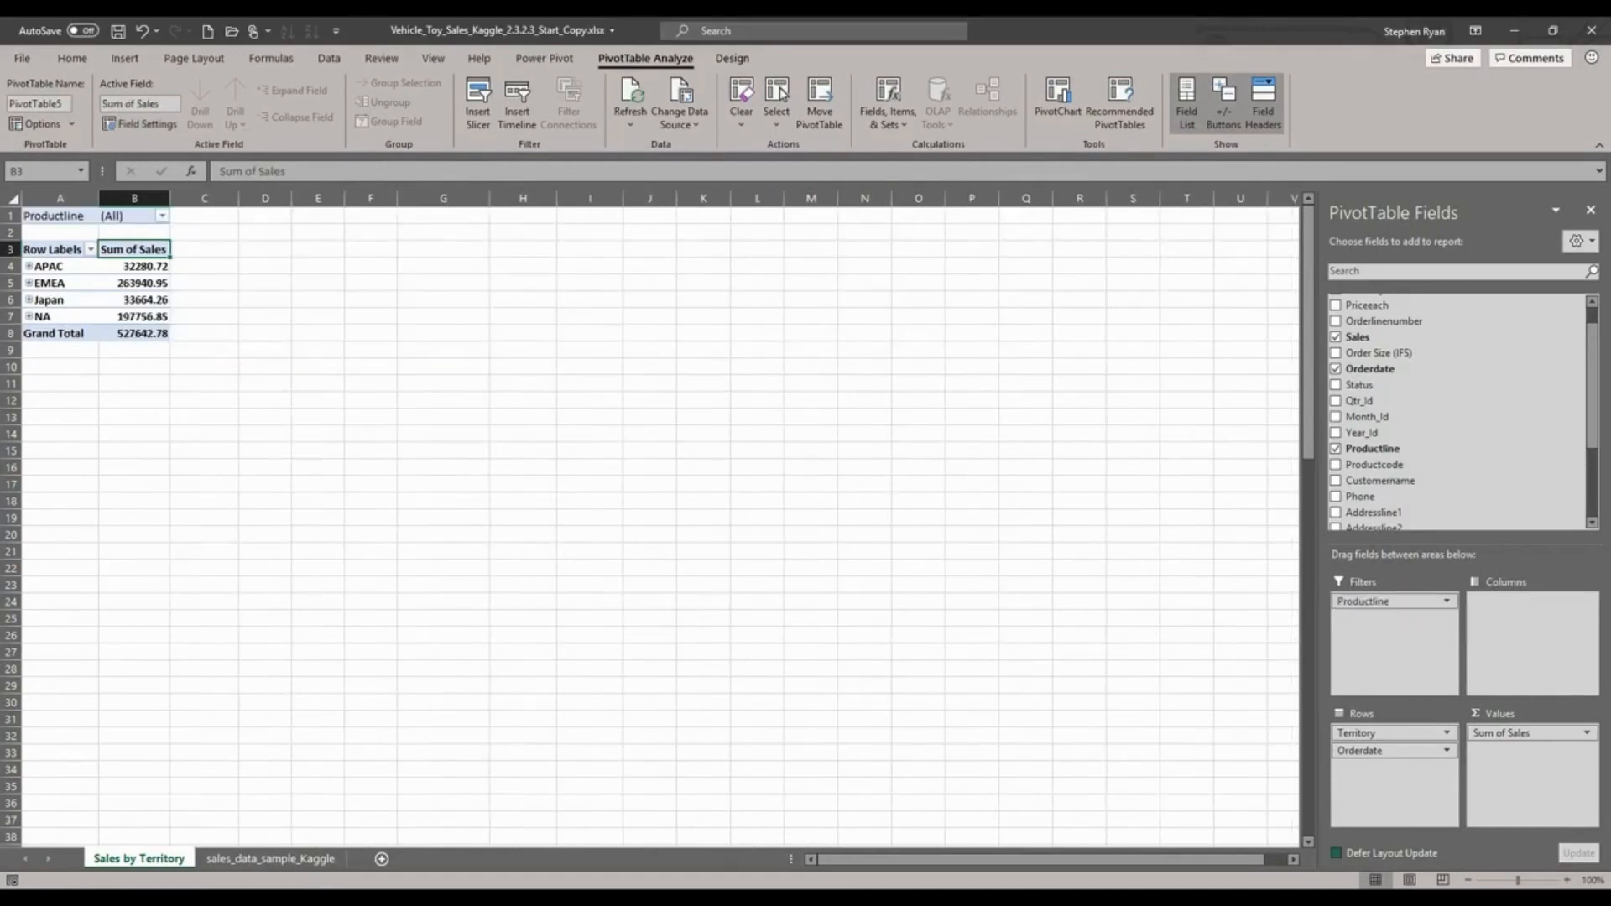
pyautogui.click(162, 216)
pyautogui.click(39, 329)
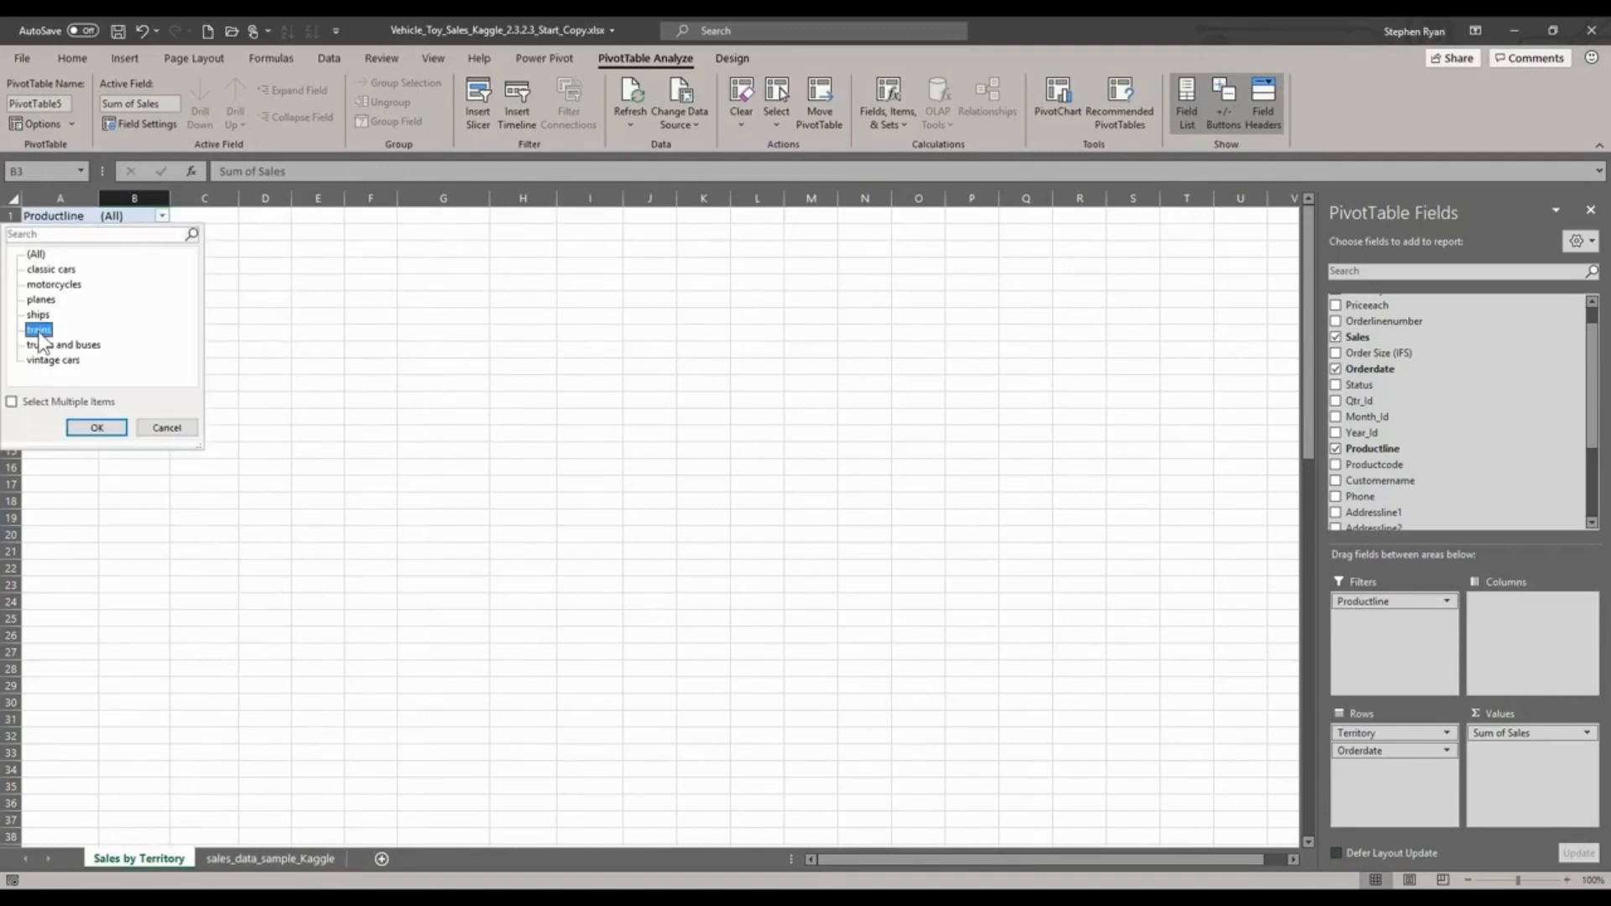
pyautogui.click(83, 426)
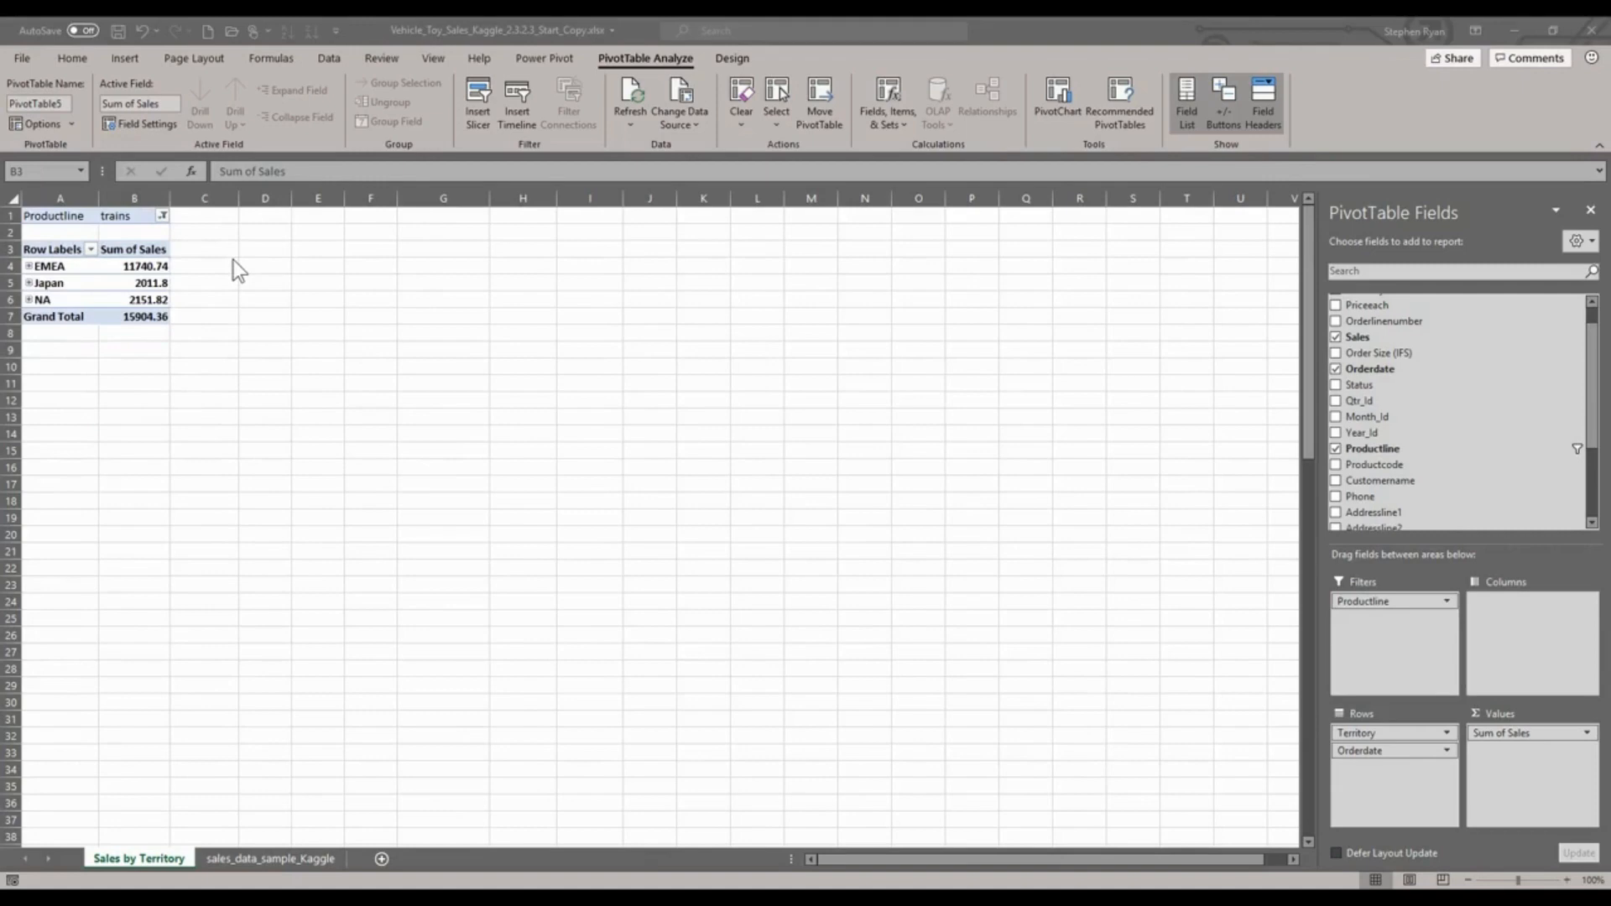
# Allow multiple items in the Productline report filter and include trucks and buses along with trains.
pyautogui.click(162, 217)
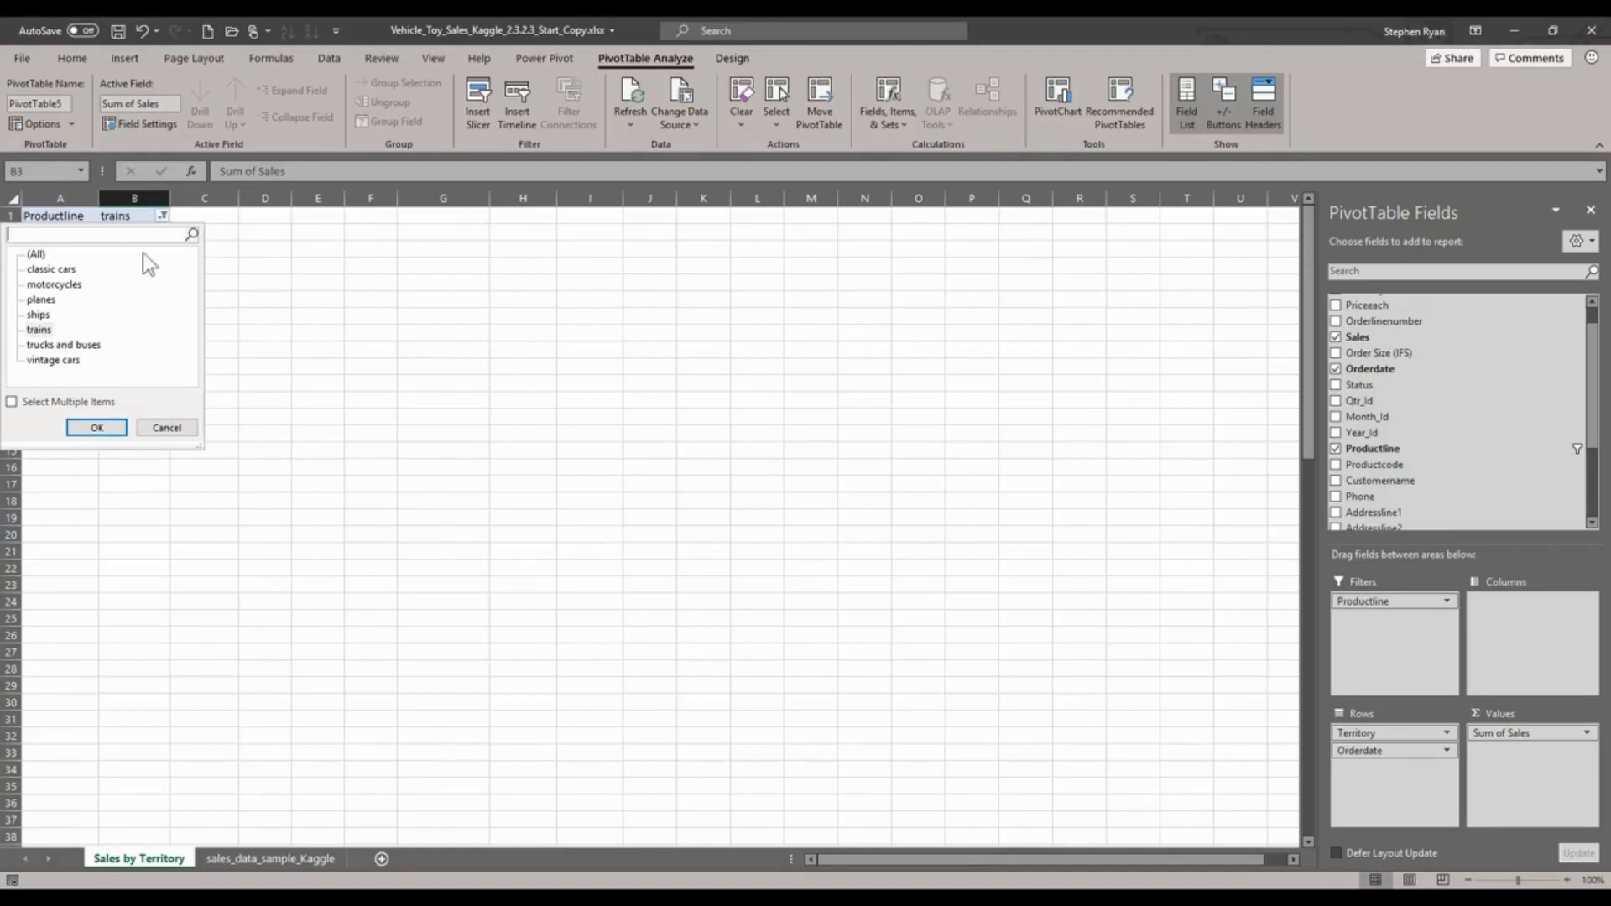
pyautogui.click(13, 402)
pyautogui.click(32, 345)
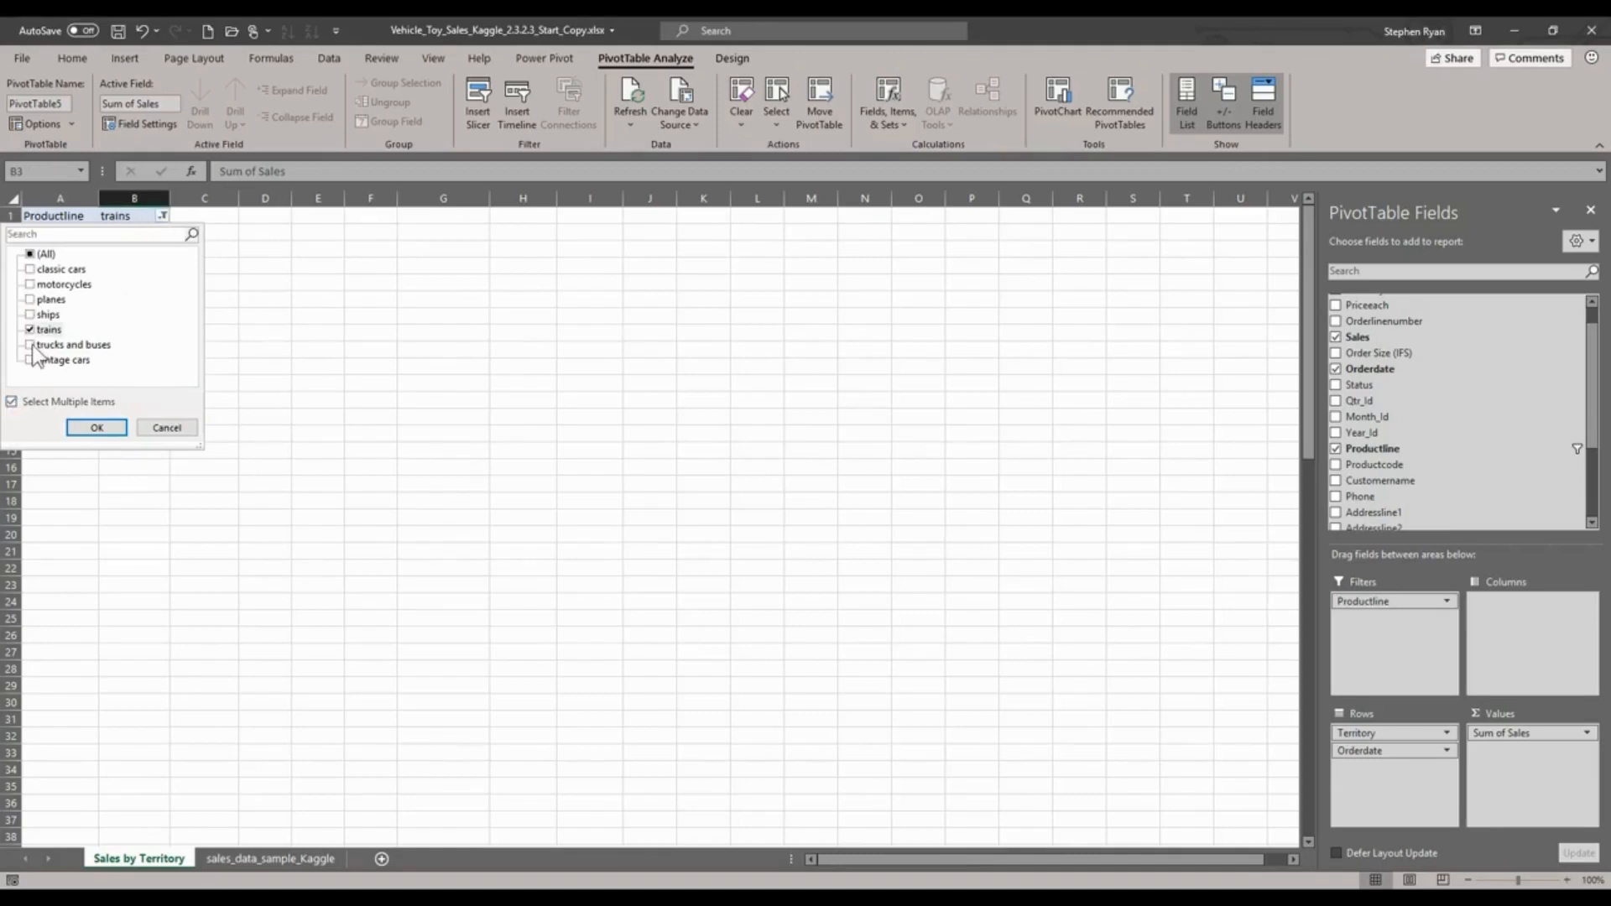
pyautogui.click(95, 428)
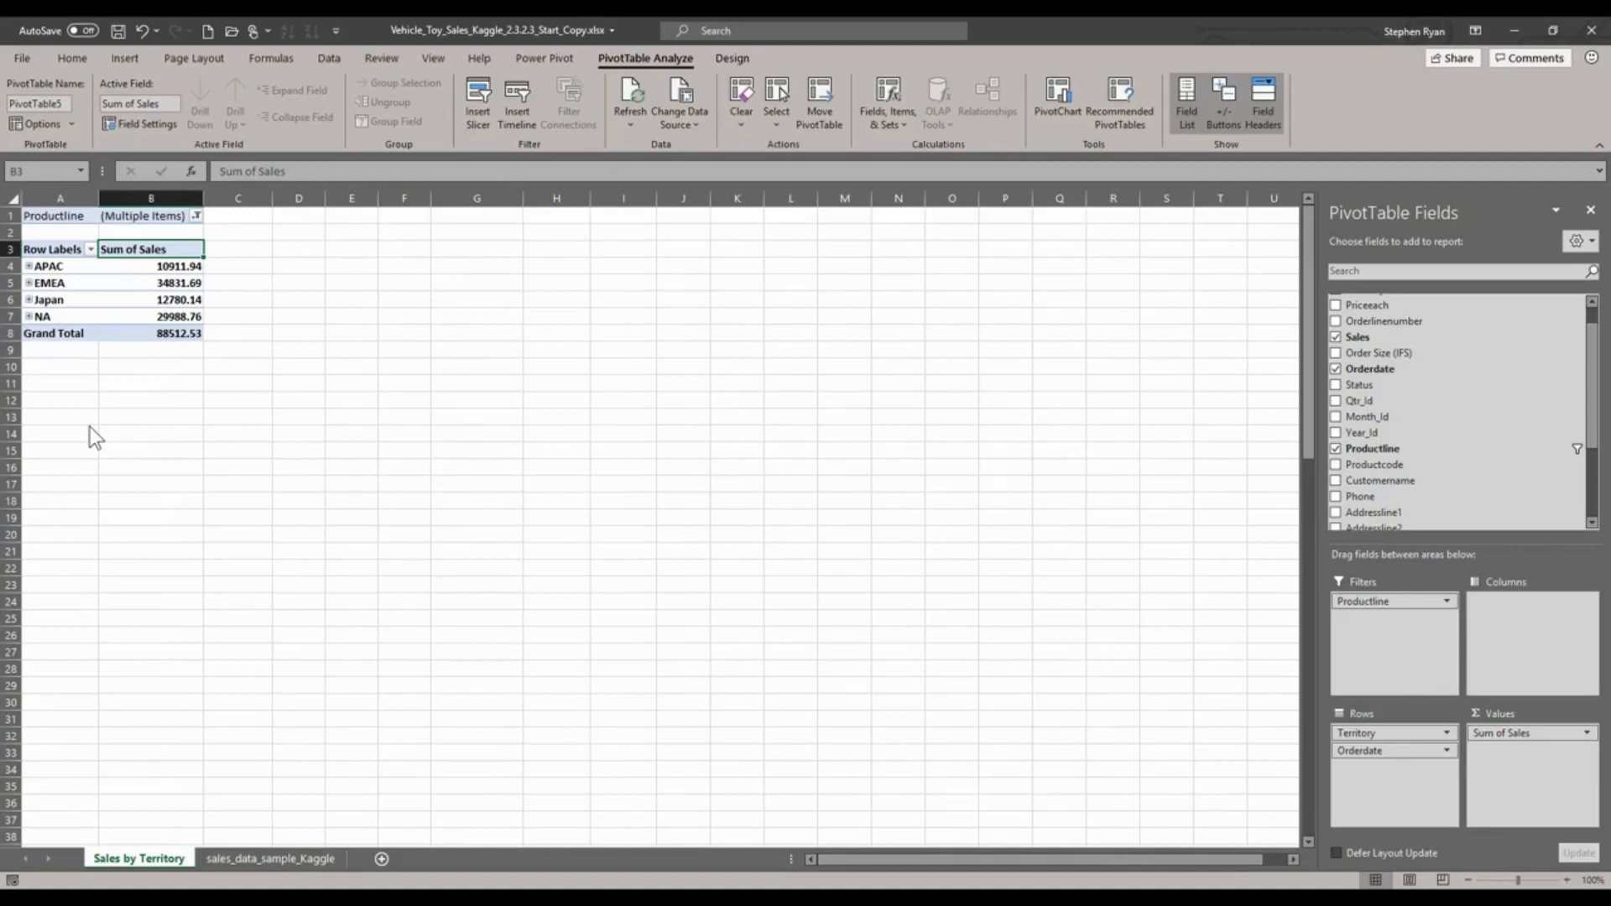
# Reset the Productline report filter to all items and move the field back to the PivotTable's columns.
pyautogui.click(196, 216)
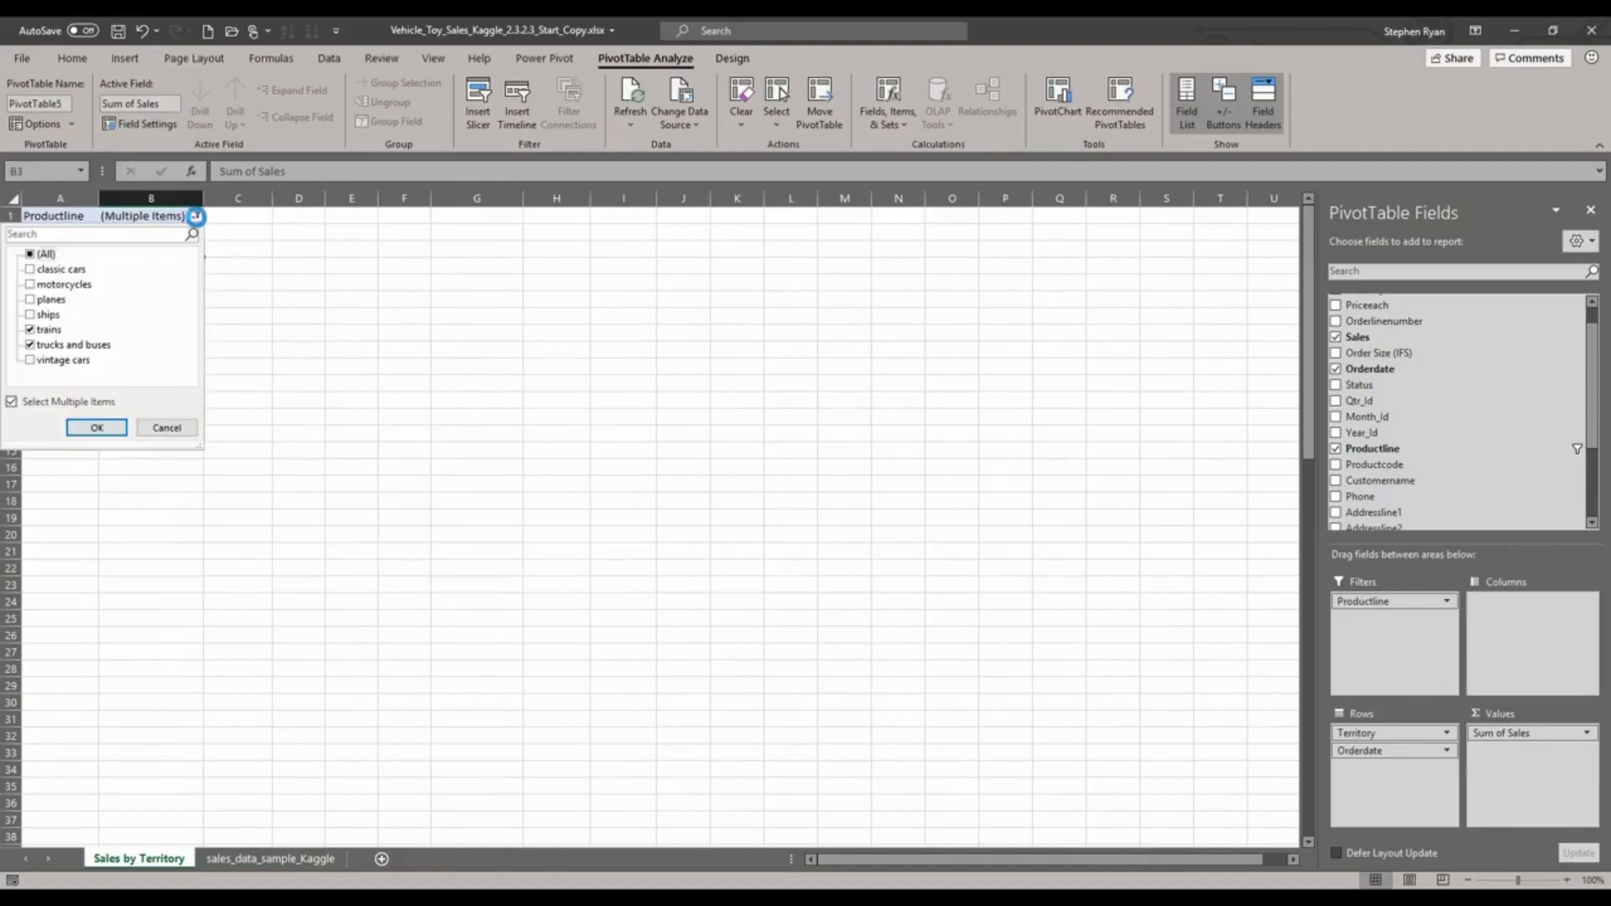
pyautogui.click(30, 255)
pyautogui.click(90, 427)
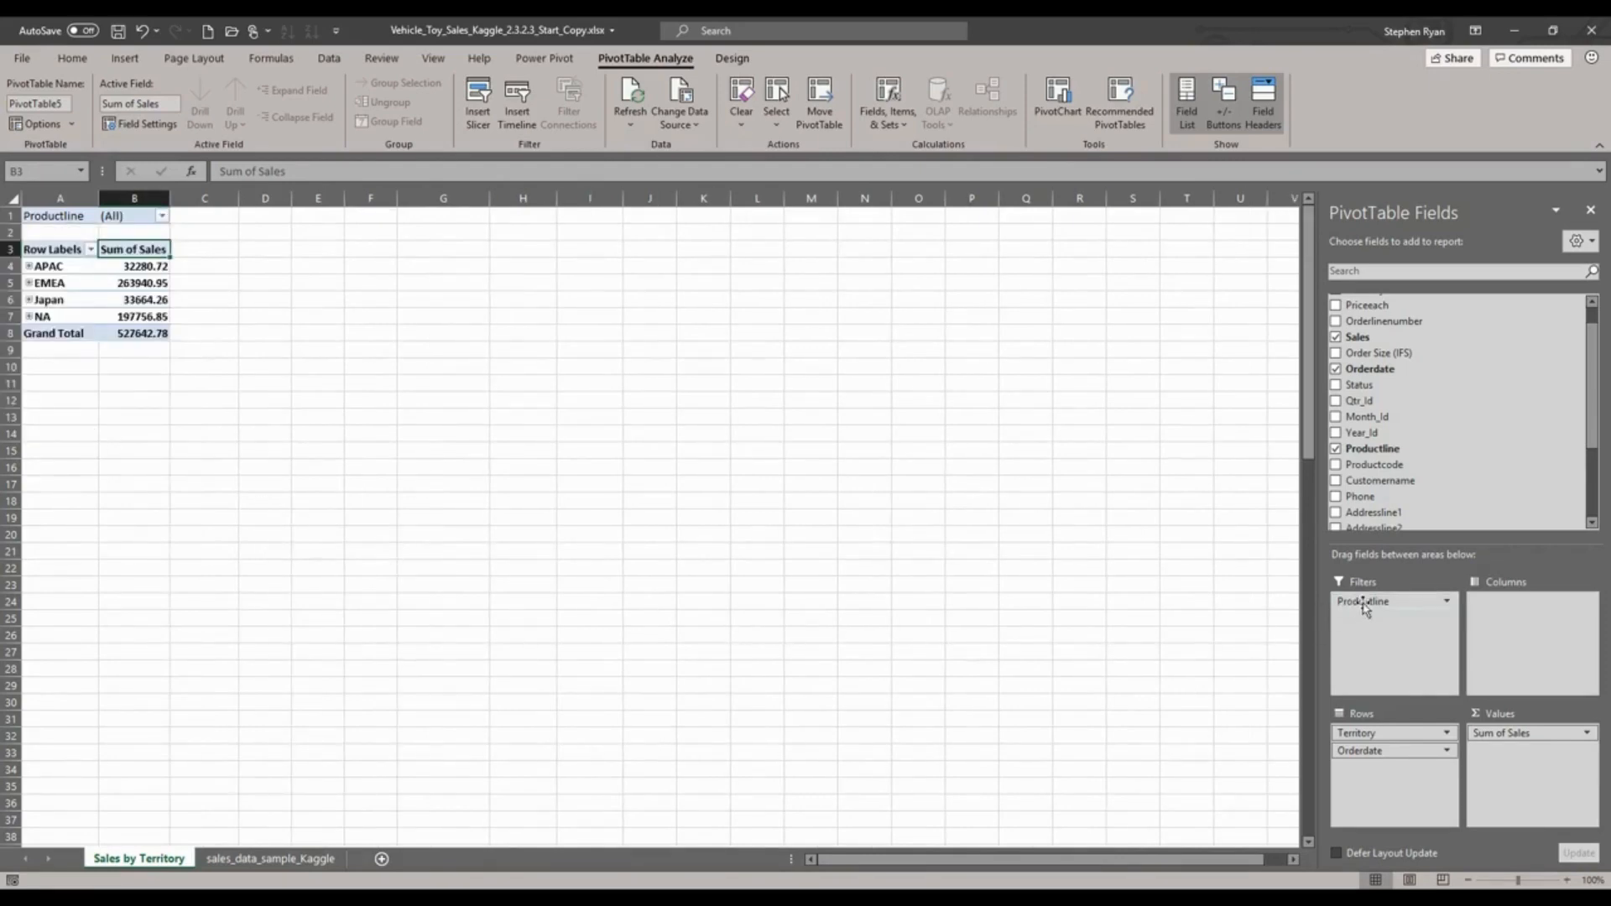
pyautogui.moveTo(1365, 608); pyautogui.dragTo(1496, 610)
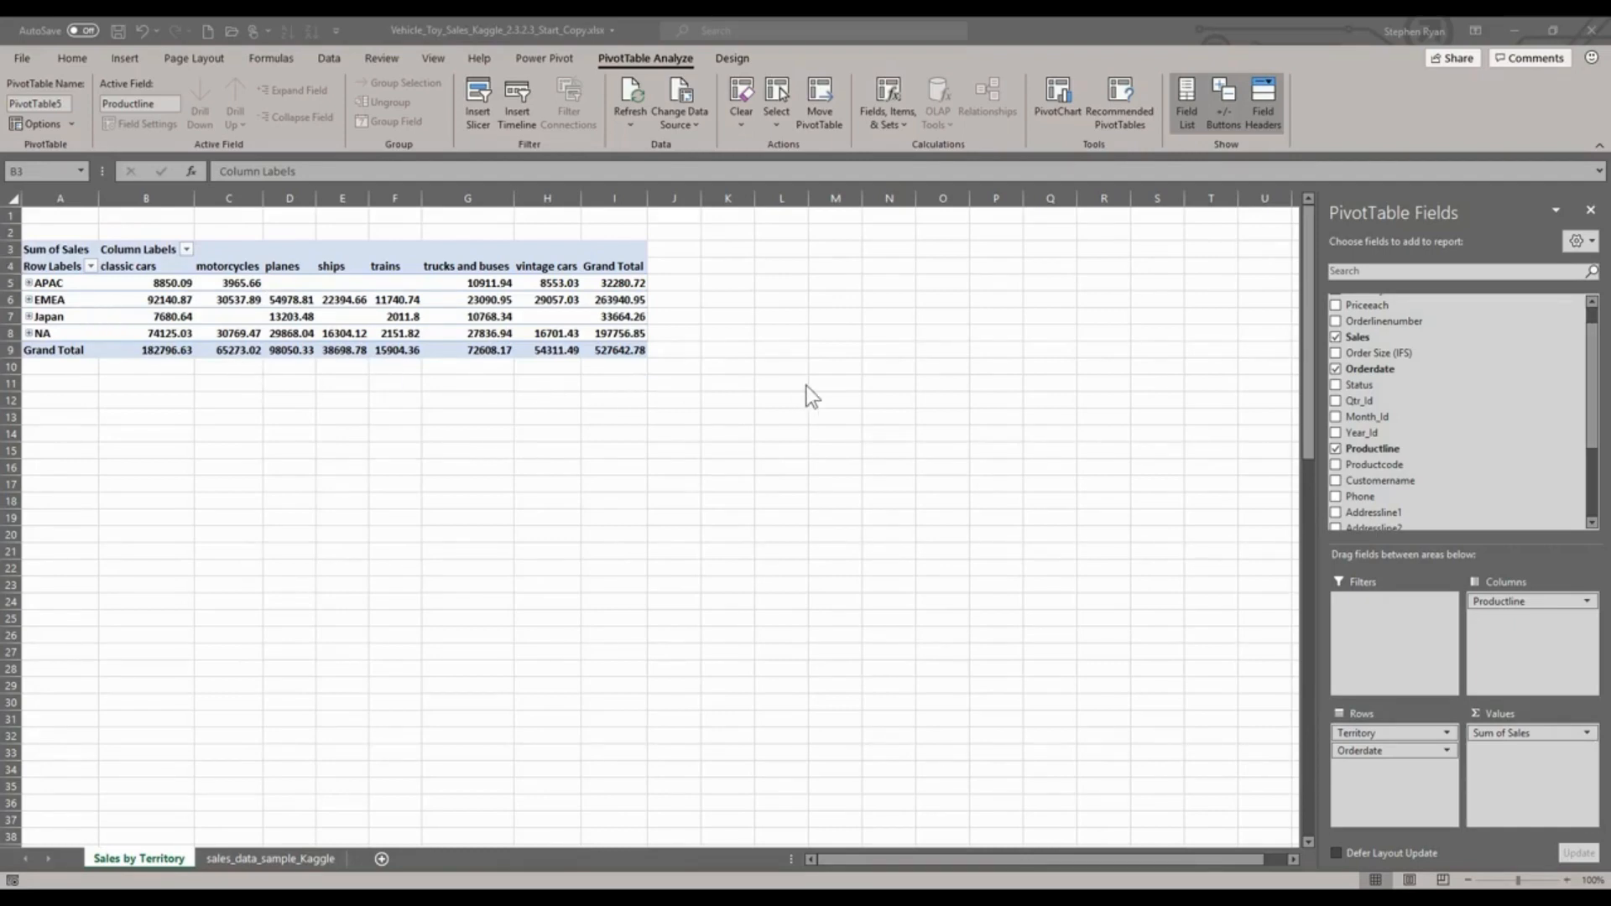
# Remove Productline from the PivotTable's columns and insert a Territory slicer, placed clear of the table.
pyautogui.click(1498, 601)
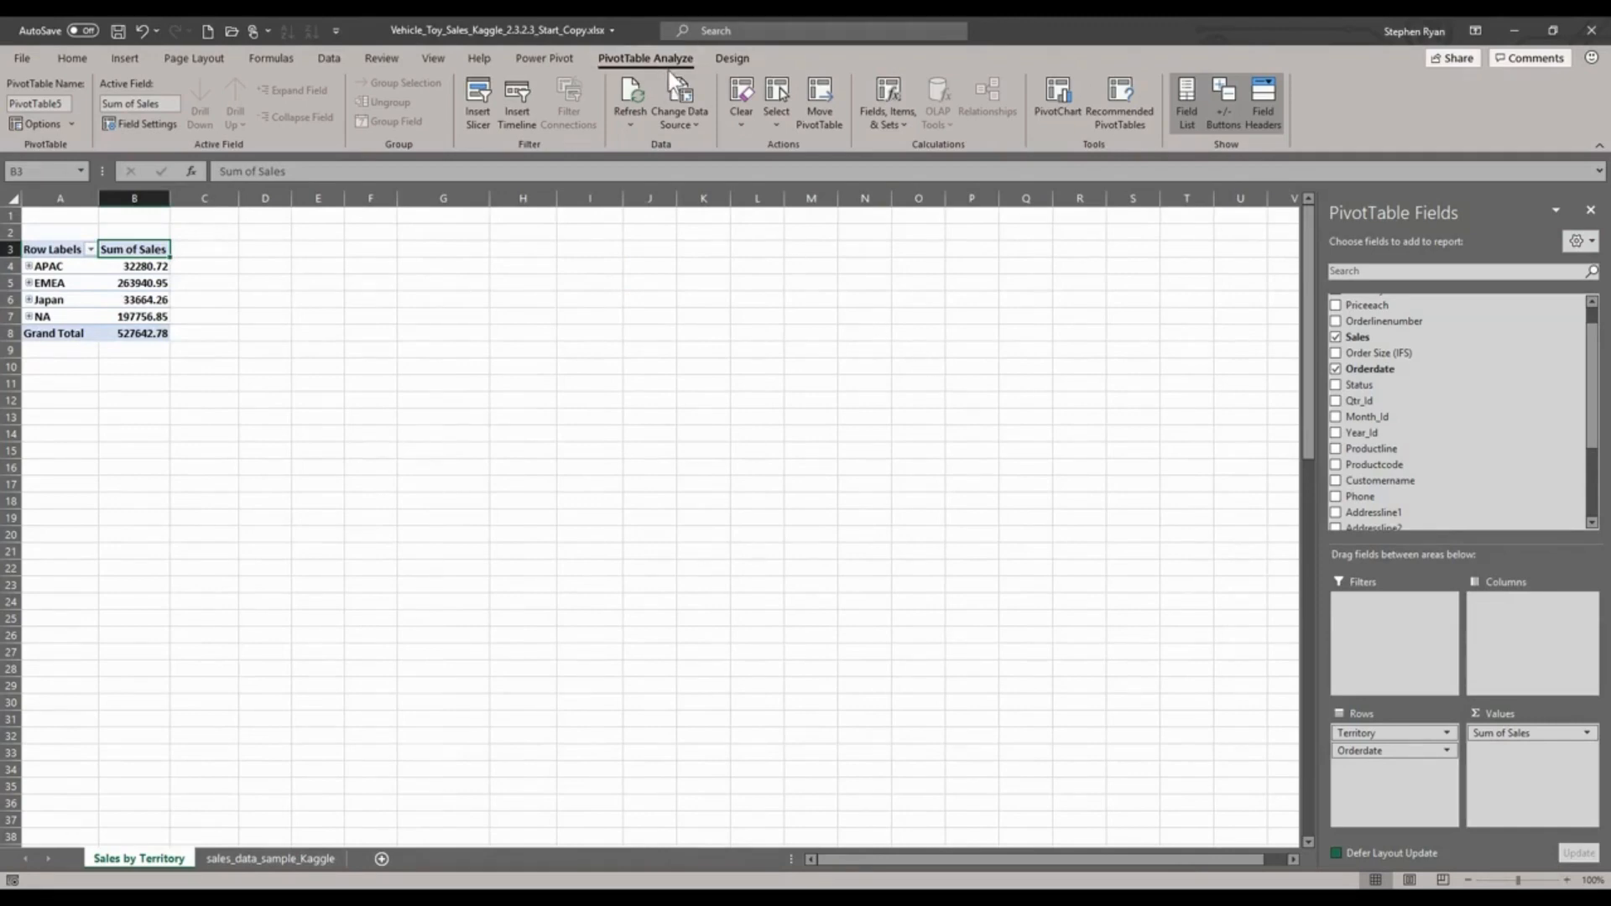
pyautogui.click(476, 108)
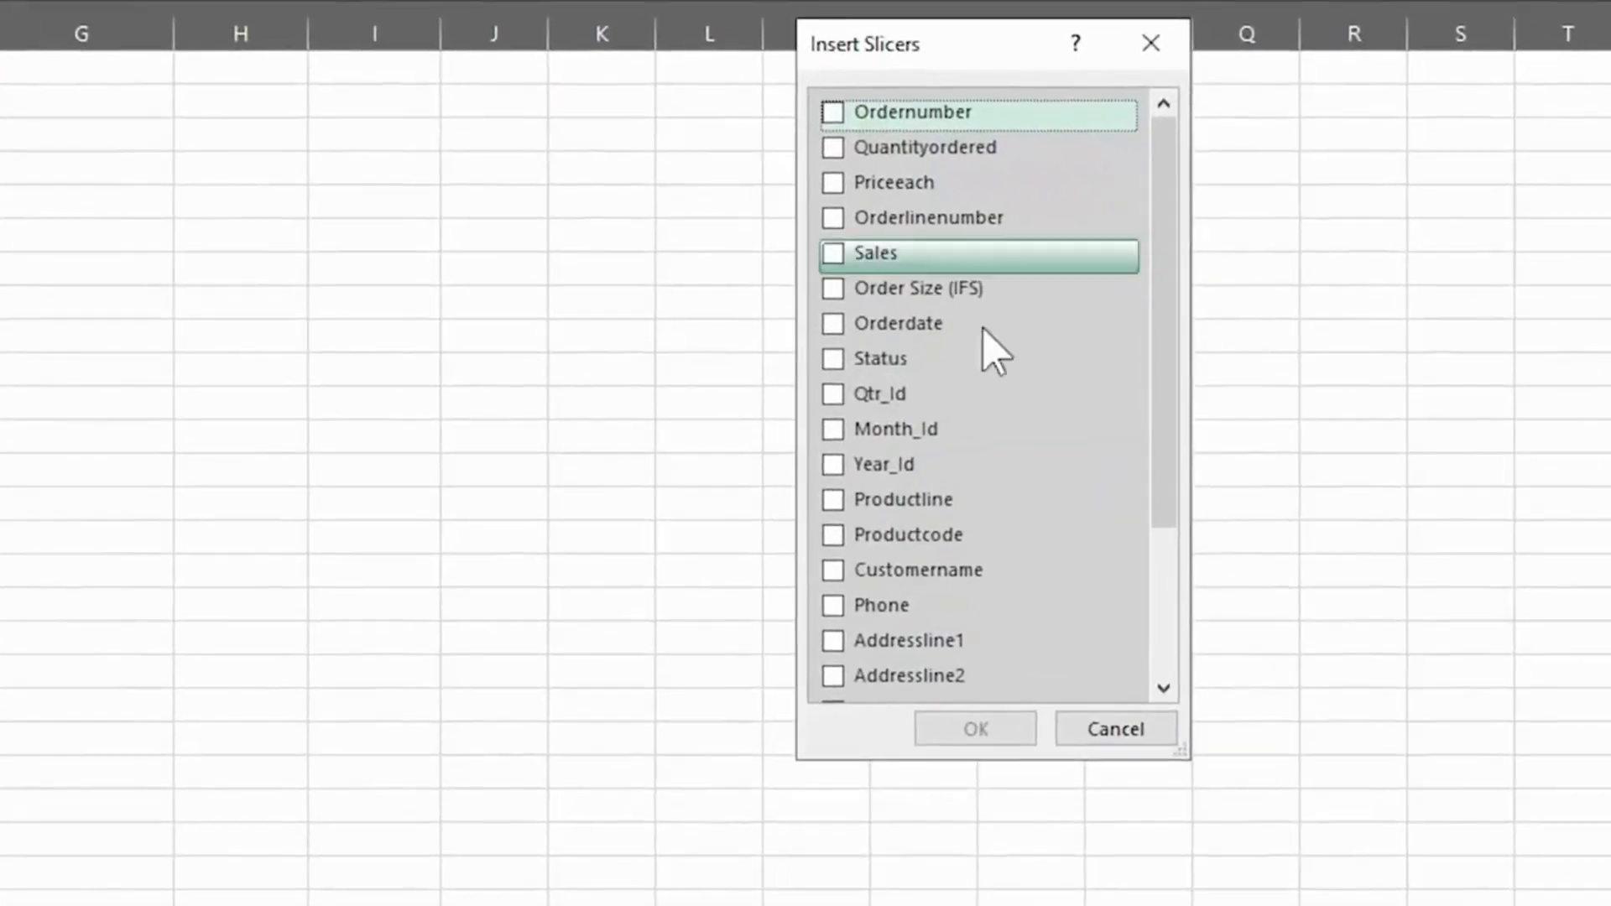
pyautogui.moveTo(1166, 439); pyautogui.dragTo(1190, 633)
pyautogui.click(832, 638)
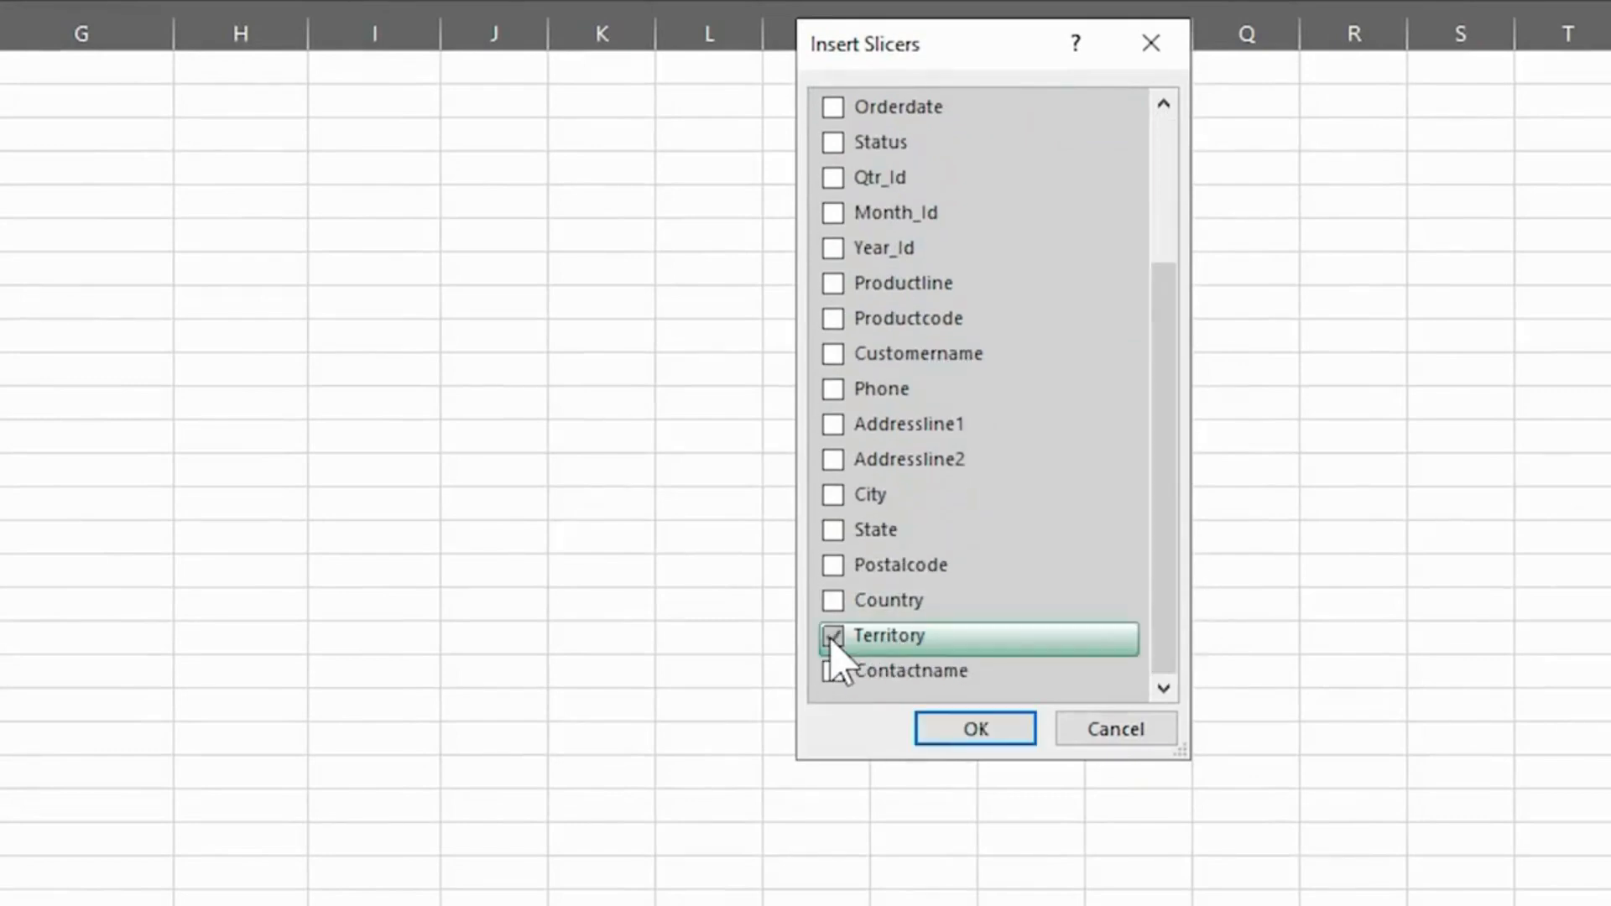
pyautogui.click(973, 729)
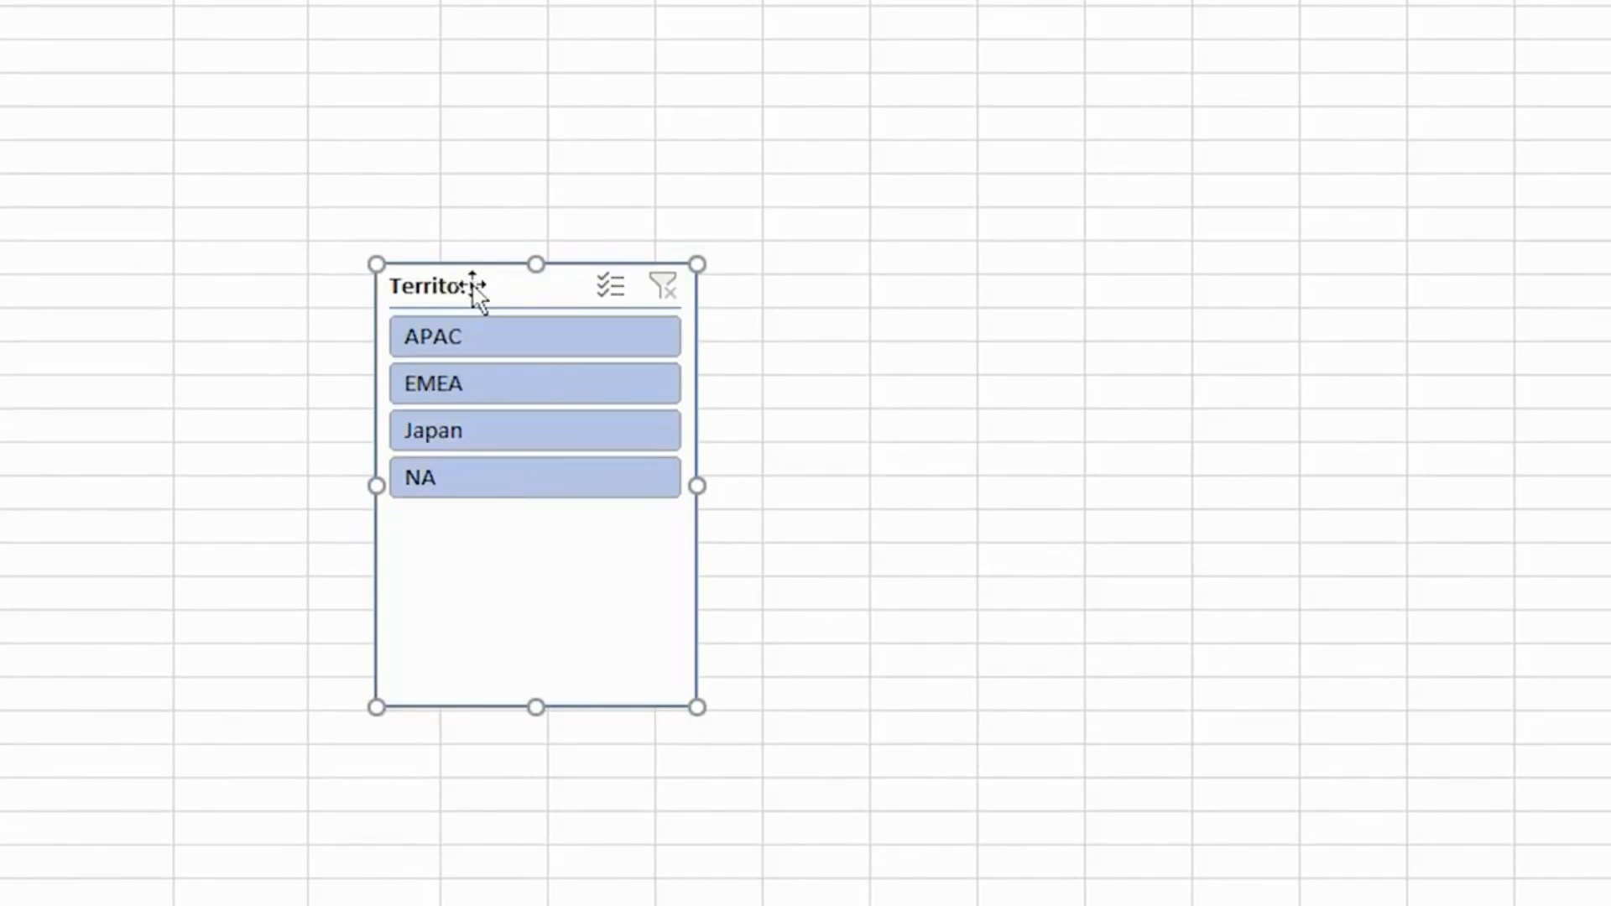
pyautogui.moveTo(474, 285); pyautogui.dragTo(567, 63)
# Filter the PivotTable with the Territory slicer to EMEA alone, and switch the selection to NA alone.
pyautogui.click(516, 172)
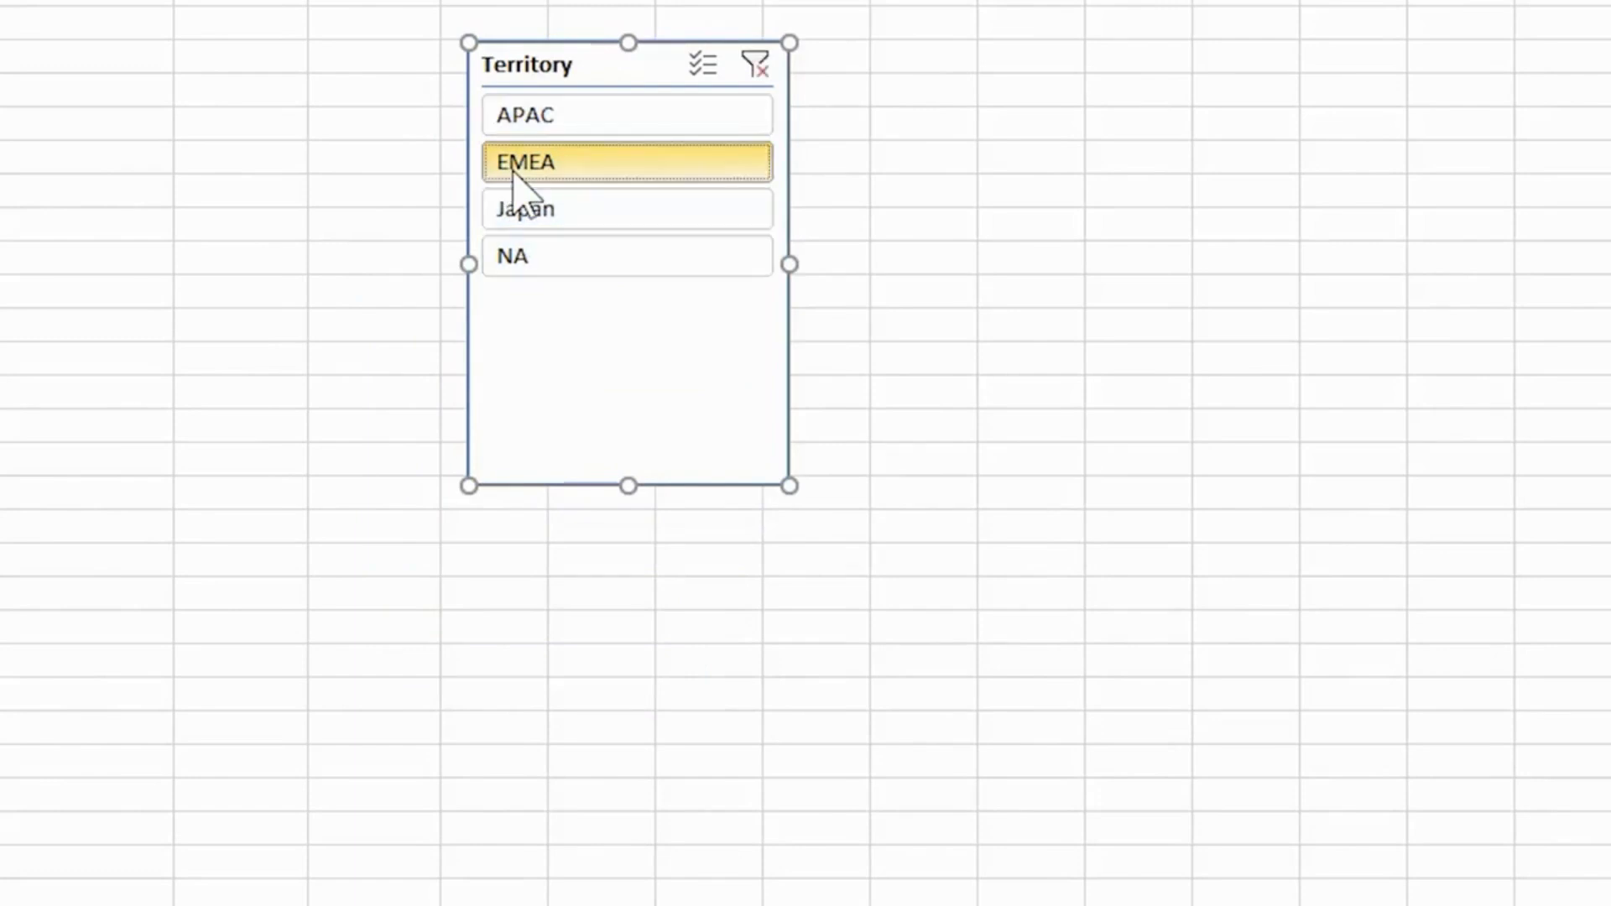
pyautogui.click(514, 256)
pyautogui.click(525, 213)
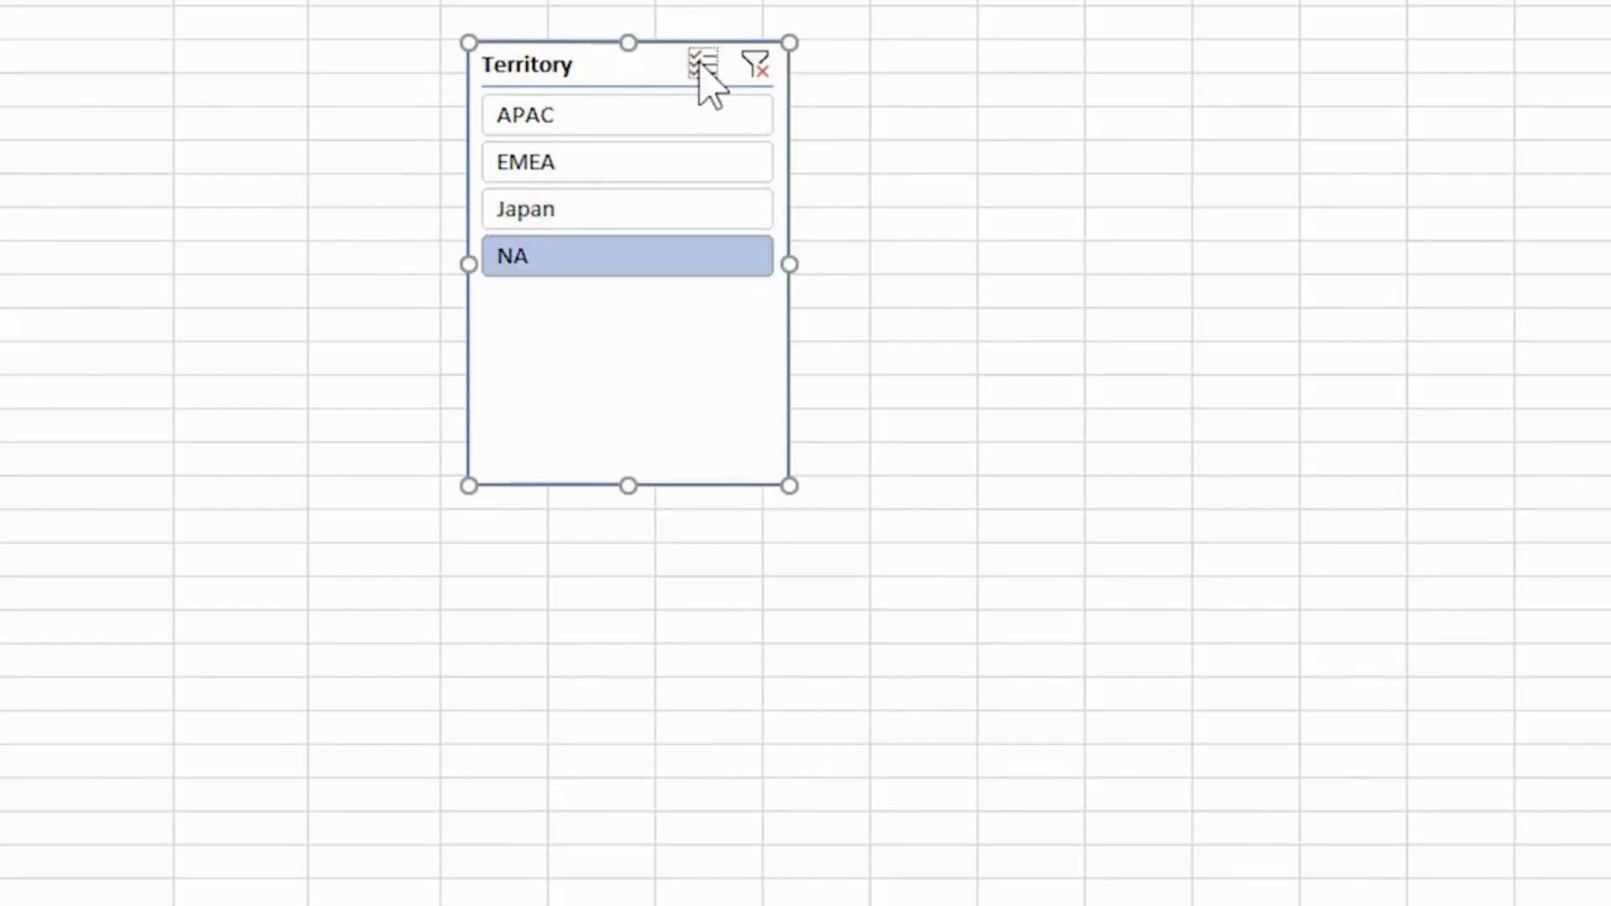
# Enable multi-select in the Territory slicer, filter the PivotTable to EMEA and NA, and clear the slicer's filter.
pyautogui.click(702, 65)
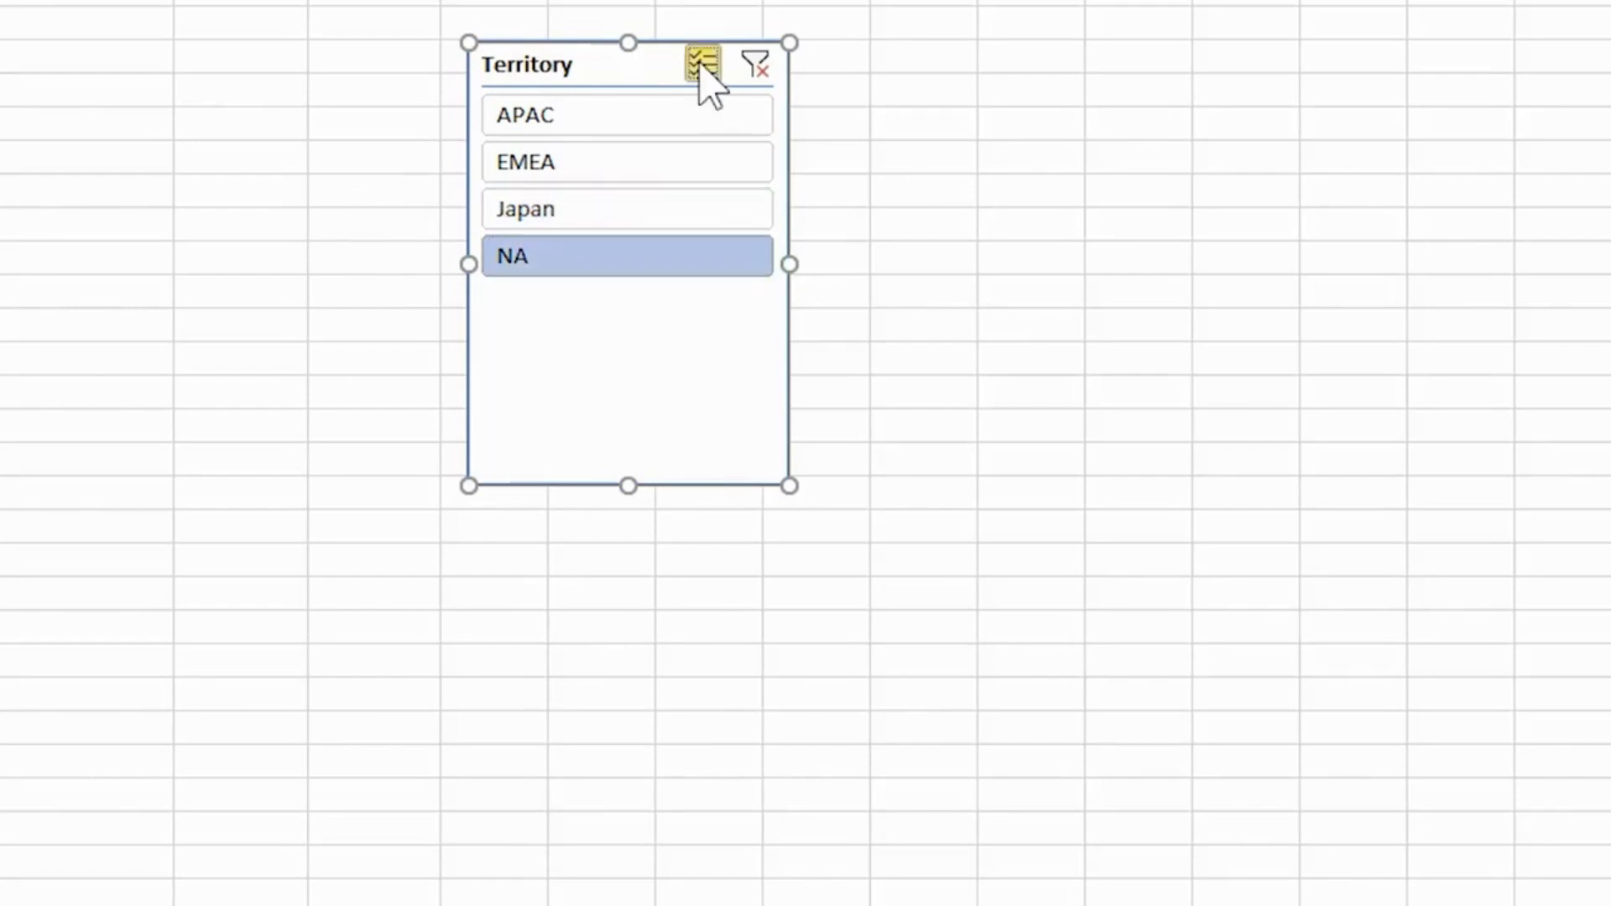
pyautogui.click(534, 156)
pyautogui.click(570, 267)
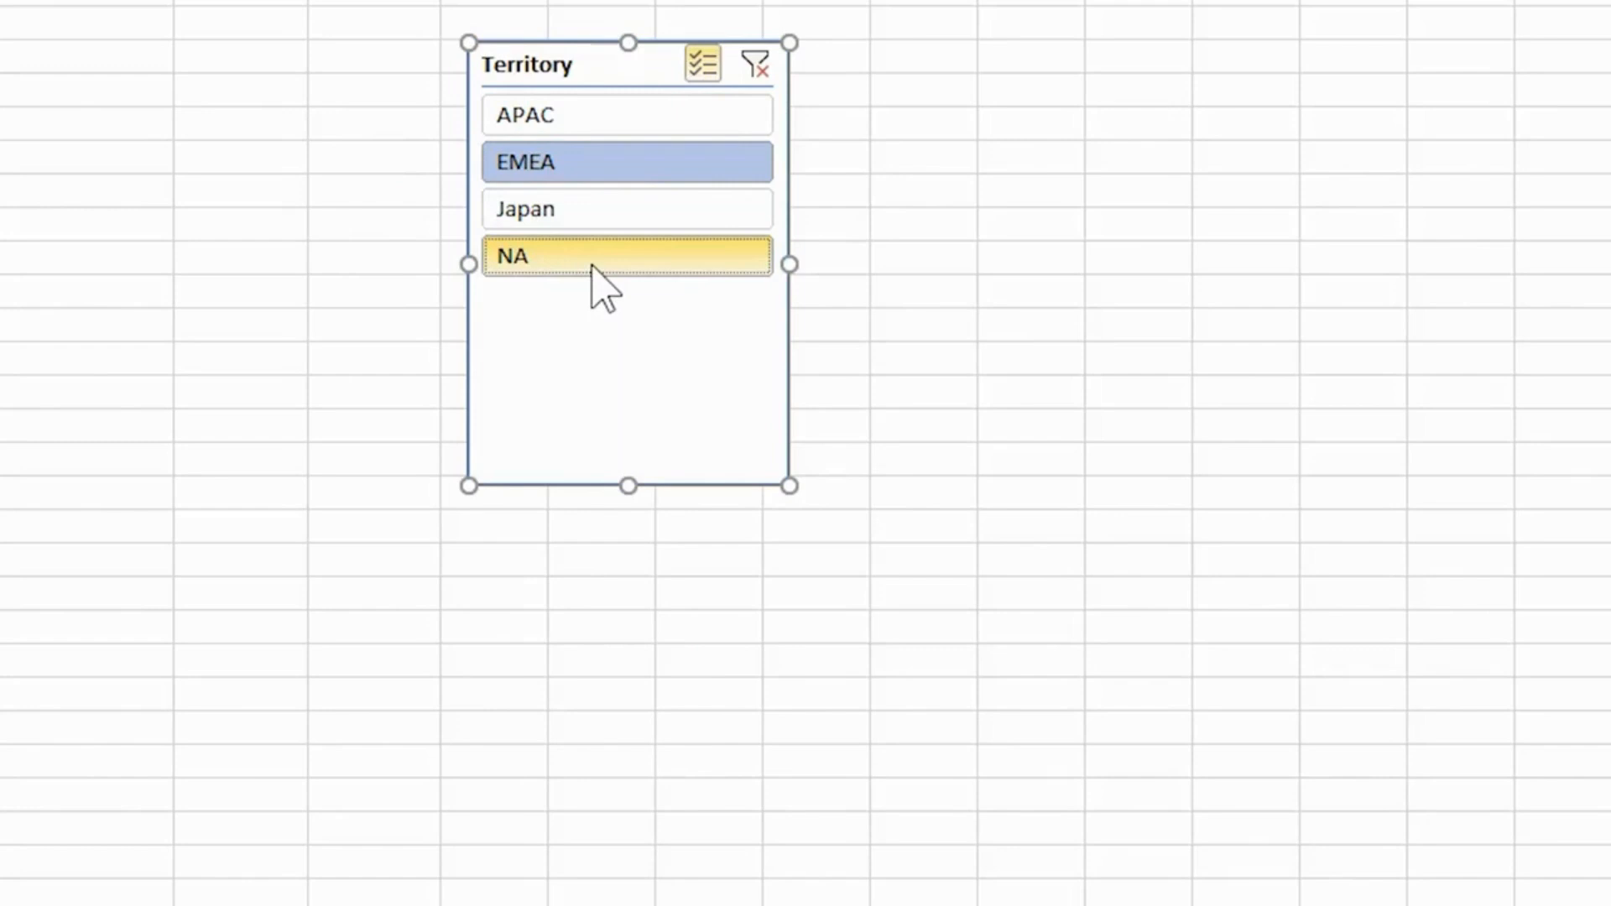
pyautogui.click(591, 267)
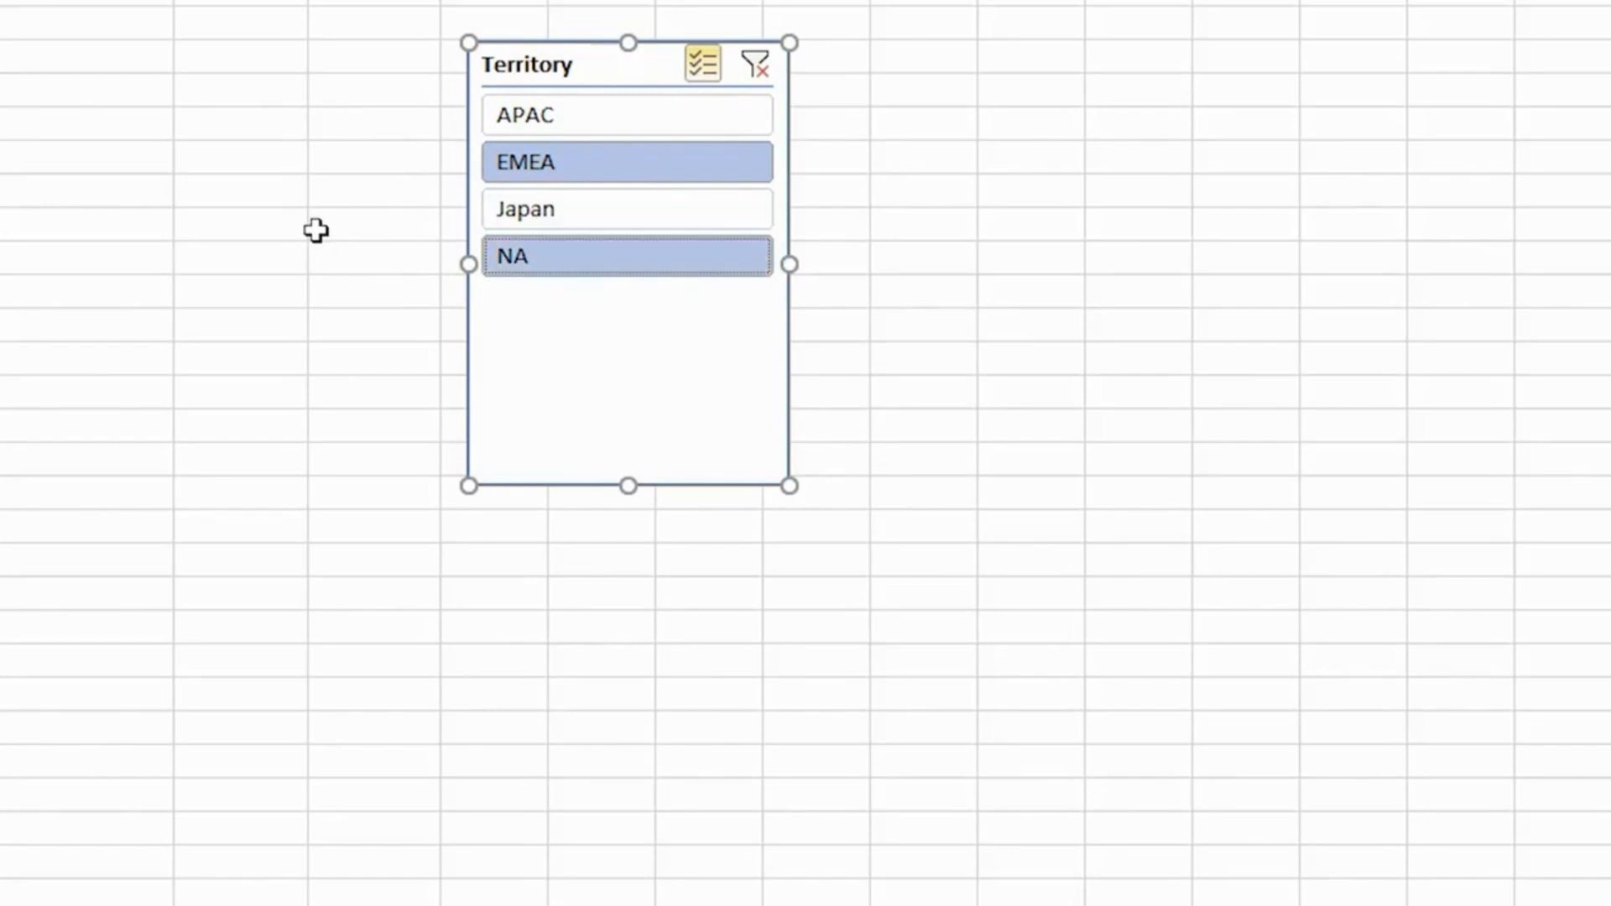
pyautogui.click(754, 66)
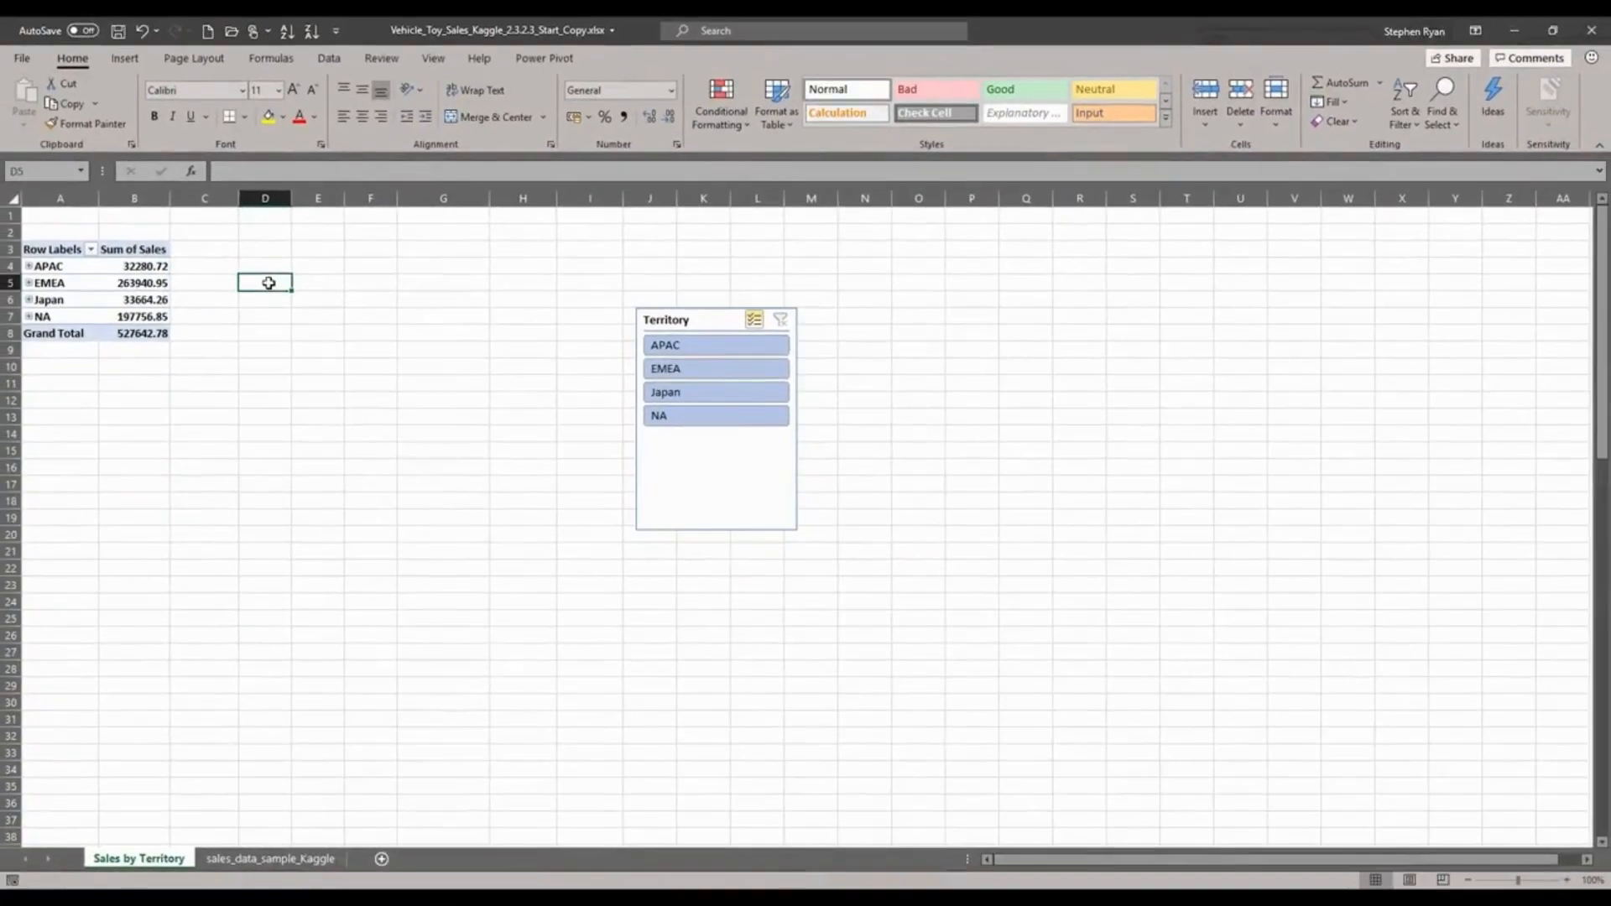
# Insert a Productline slicer for the PivotTable and arrange the Territory and Productline slicers side by side.
pyautogui.click(128, 62)
pyautogui.click(1051, 106)
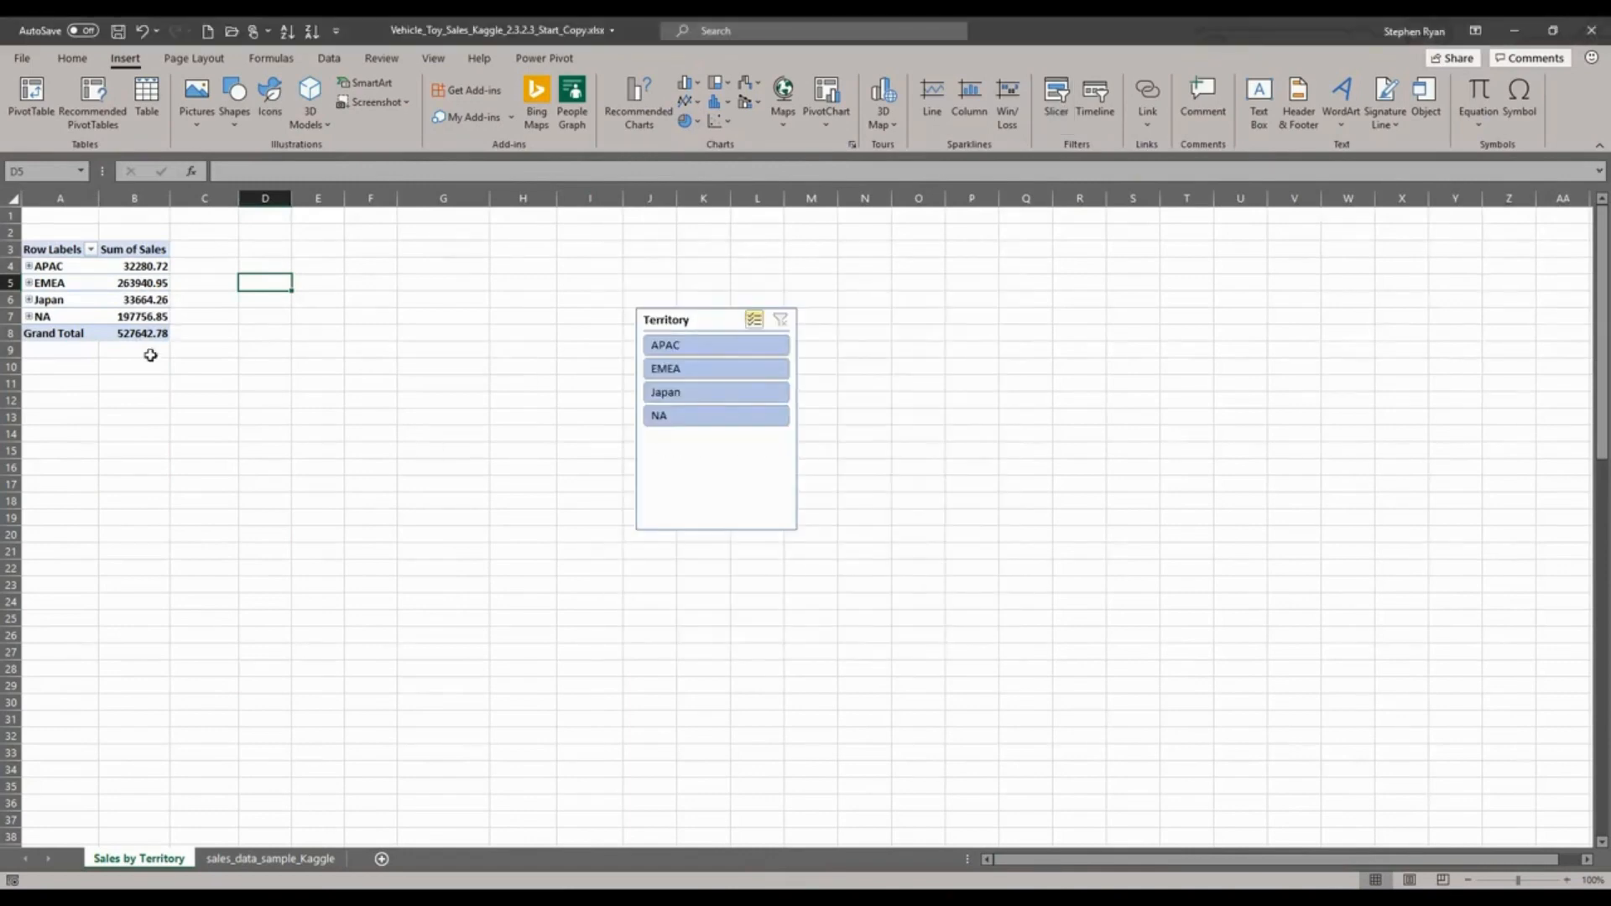
pyautogui.click(134, 284)
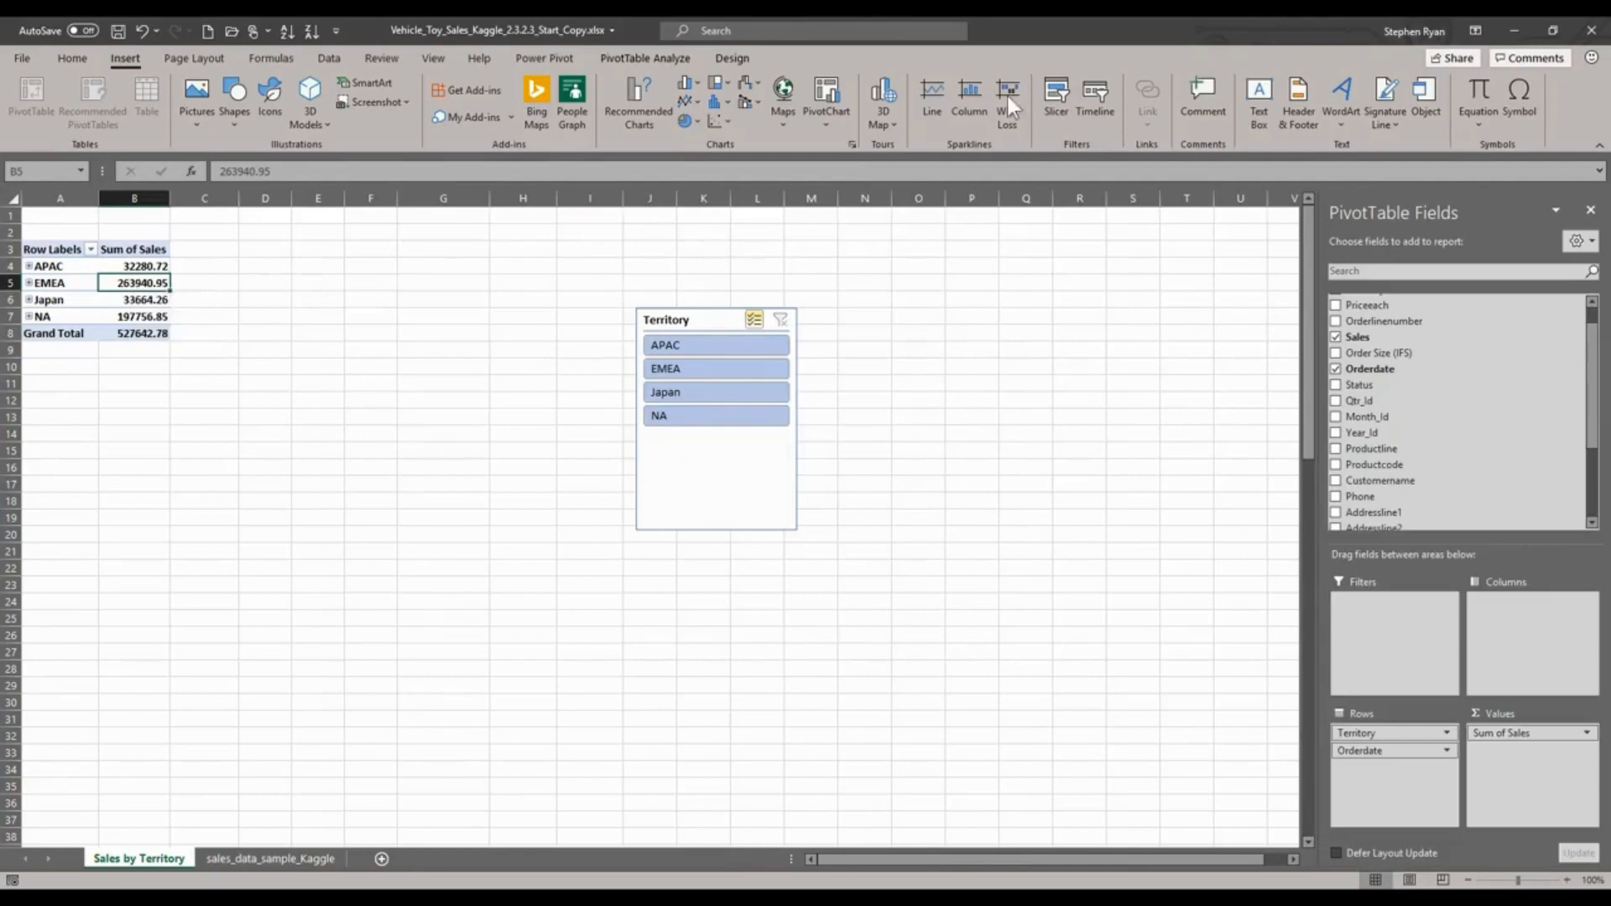
pyautogui.click(1054, 99)
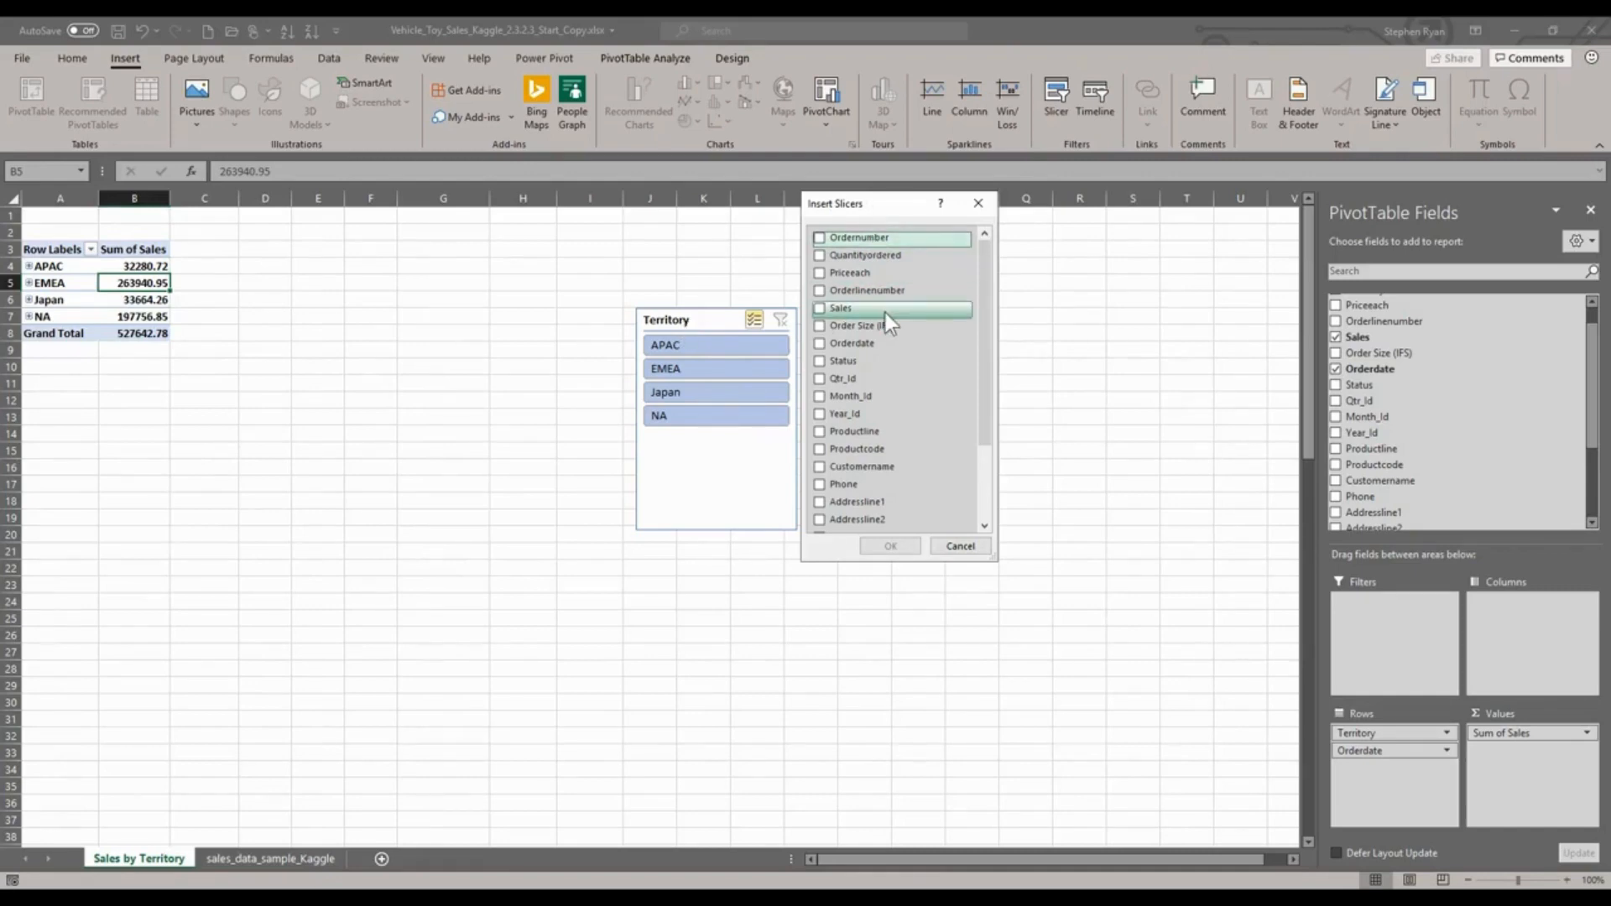
pyautogui.click(822, 432)
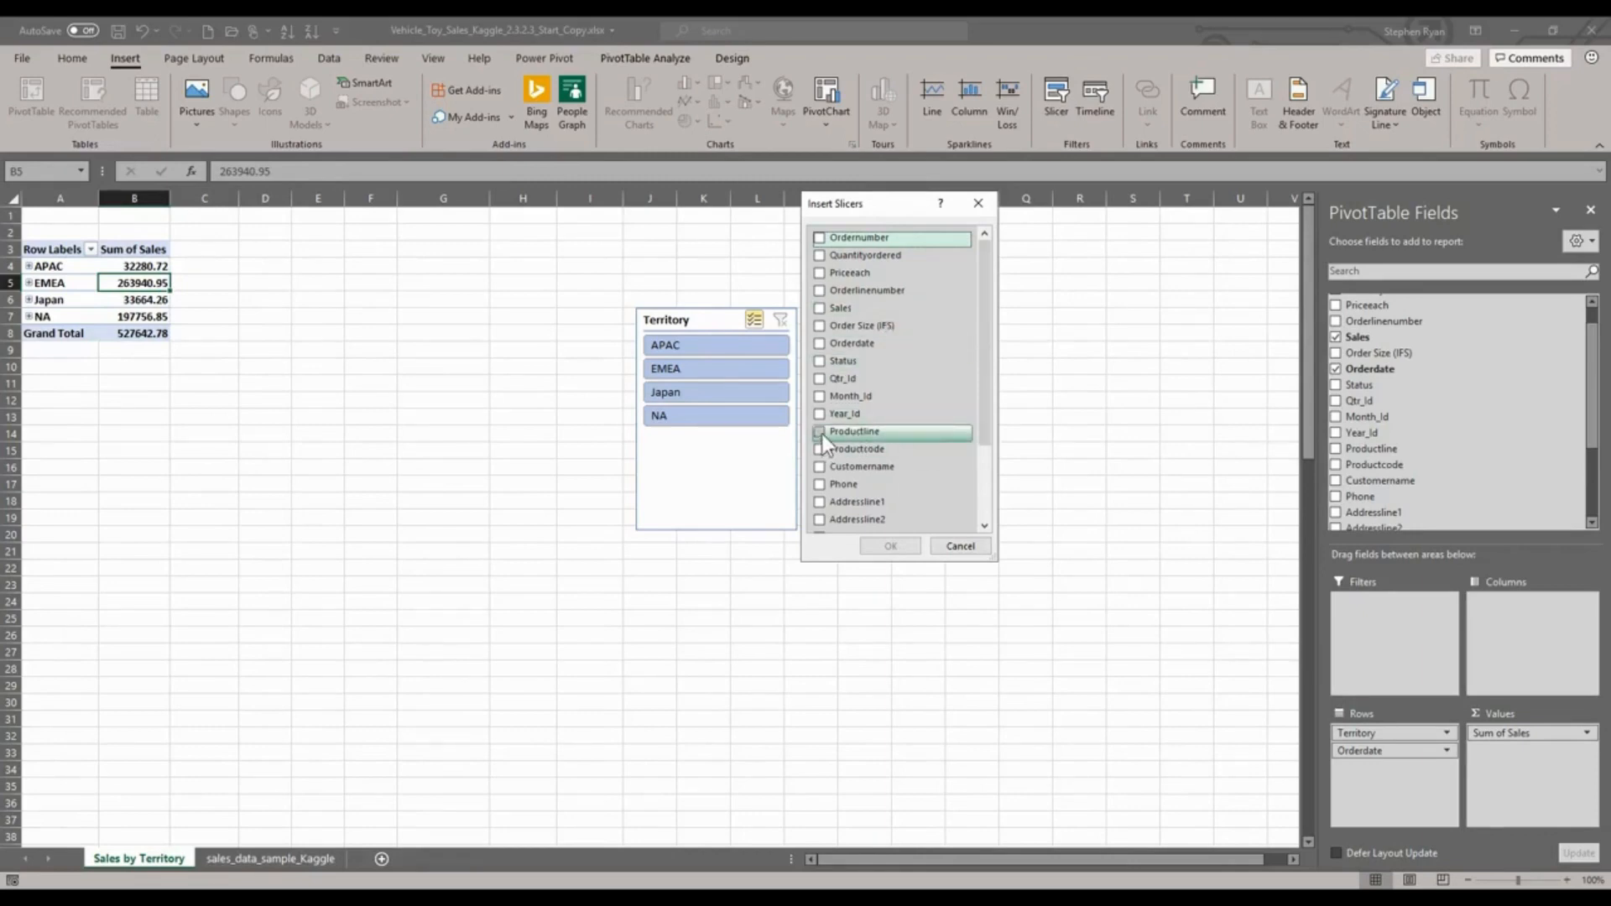
pyautogui.click(888, 545)
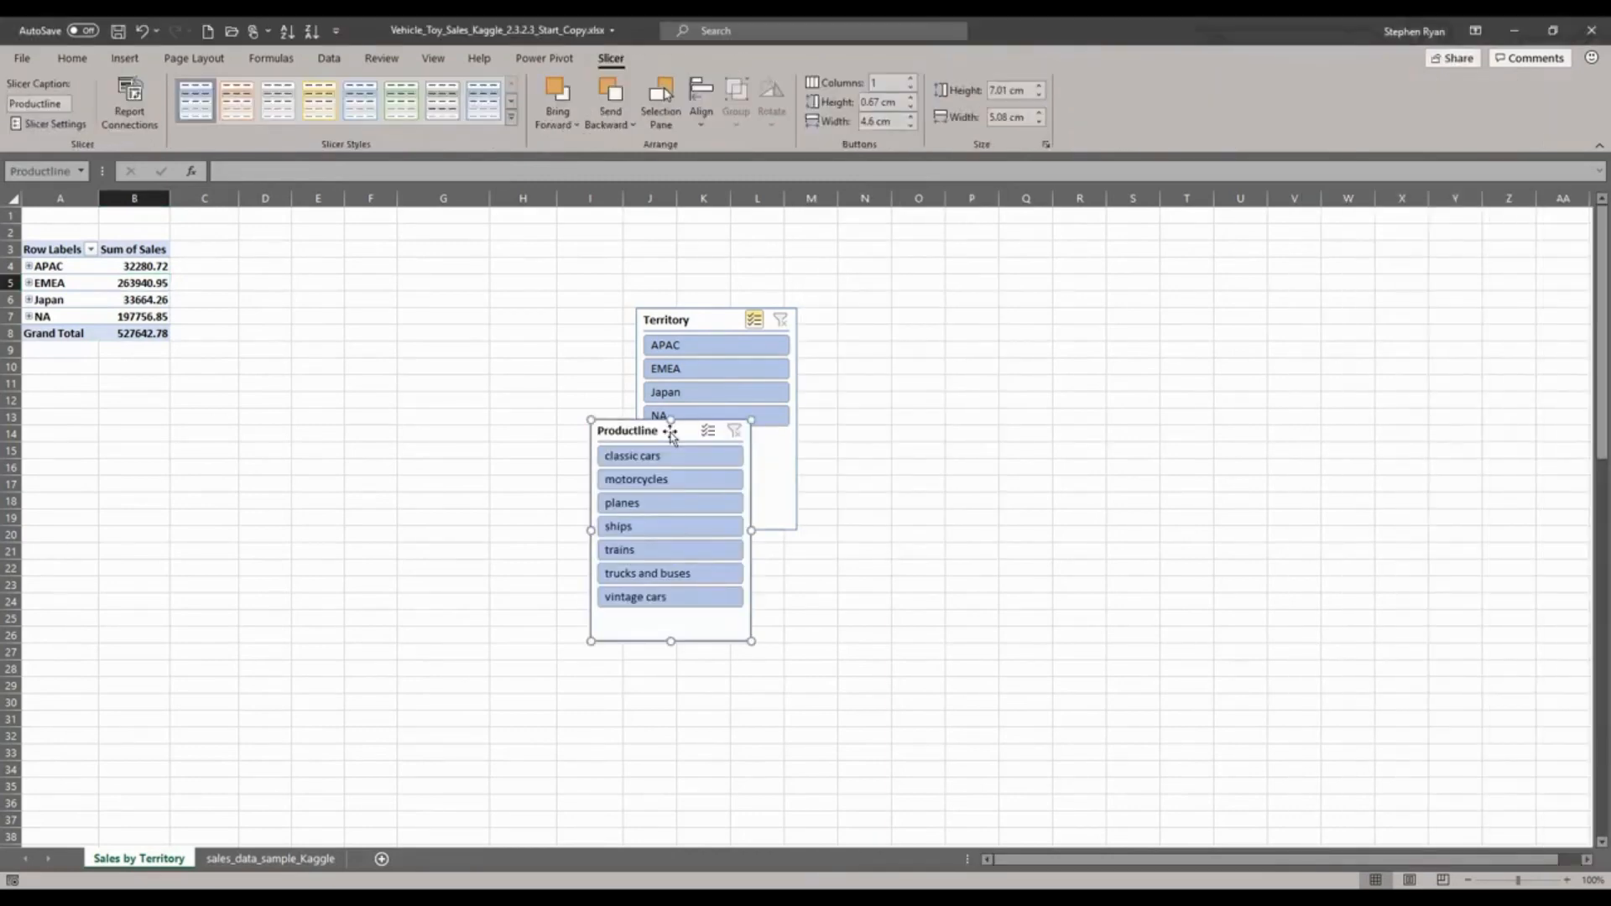
pyautogui.moveTo(675, 425); pyautogui.dragTo(911, 230)
pyautogui.moveTo(722, 312); pyautogui.dragTo(695, 226)
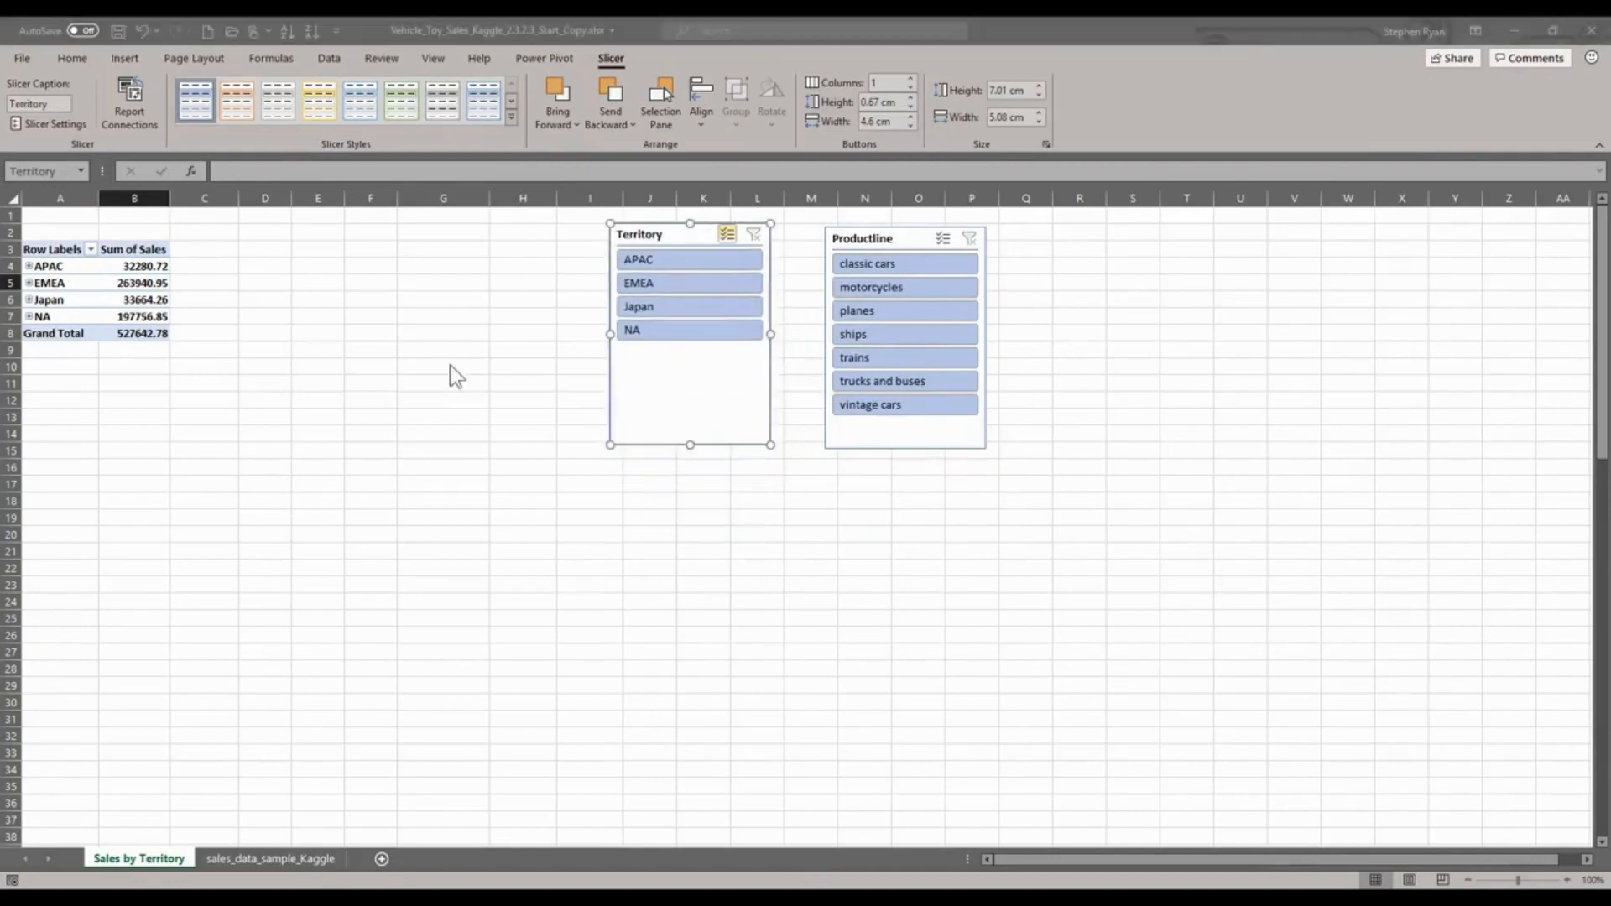
# Filter the Productline slicer to trains, enable multi-select to add classic cars, and clear the slicer's filter.
pyautogui.click(847, 359)
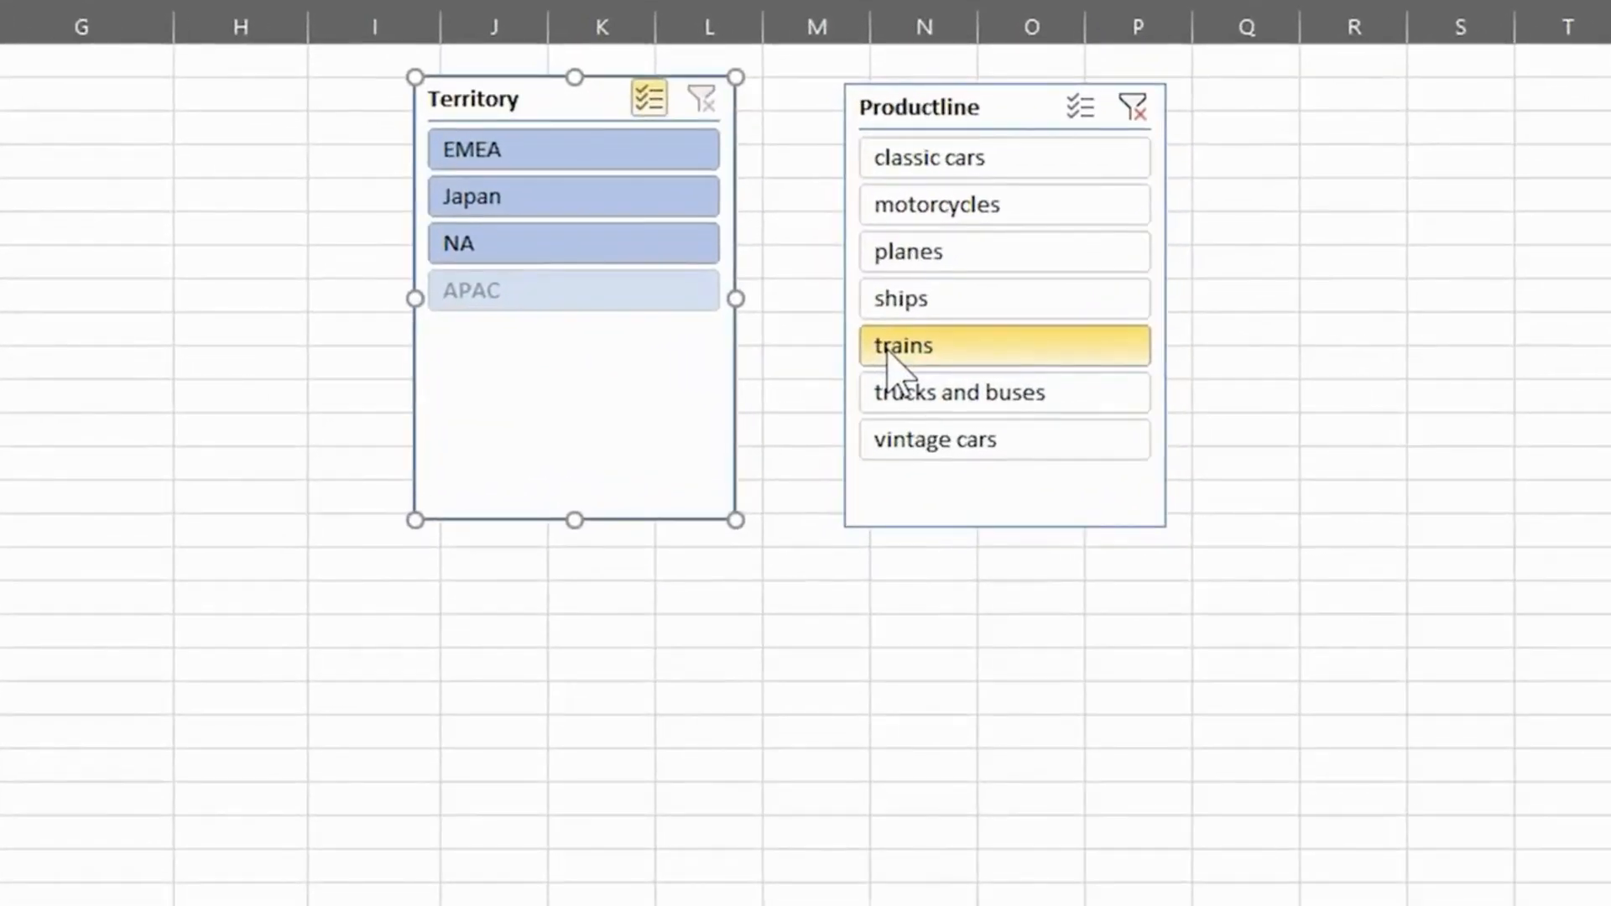
pyautogui.click(1080, 107)
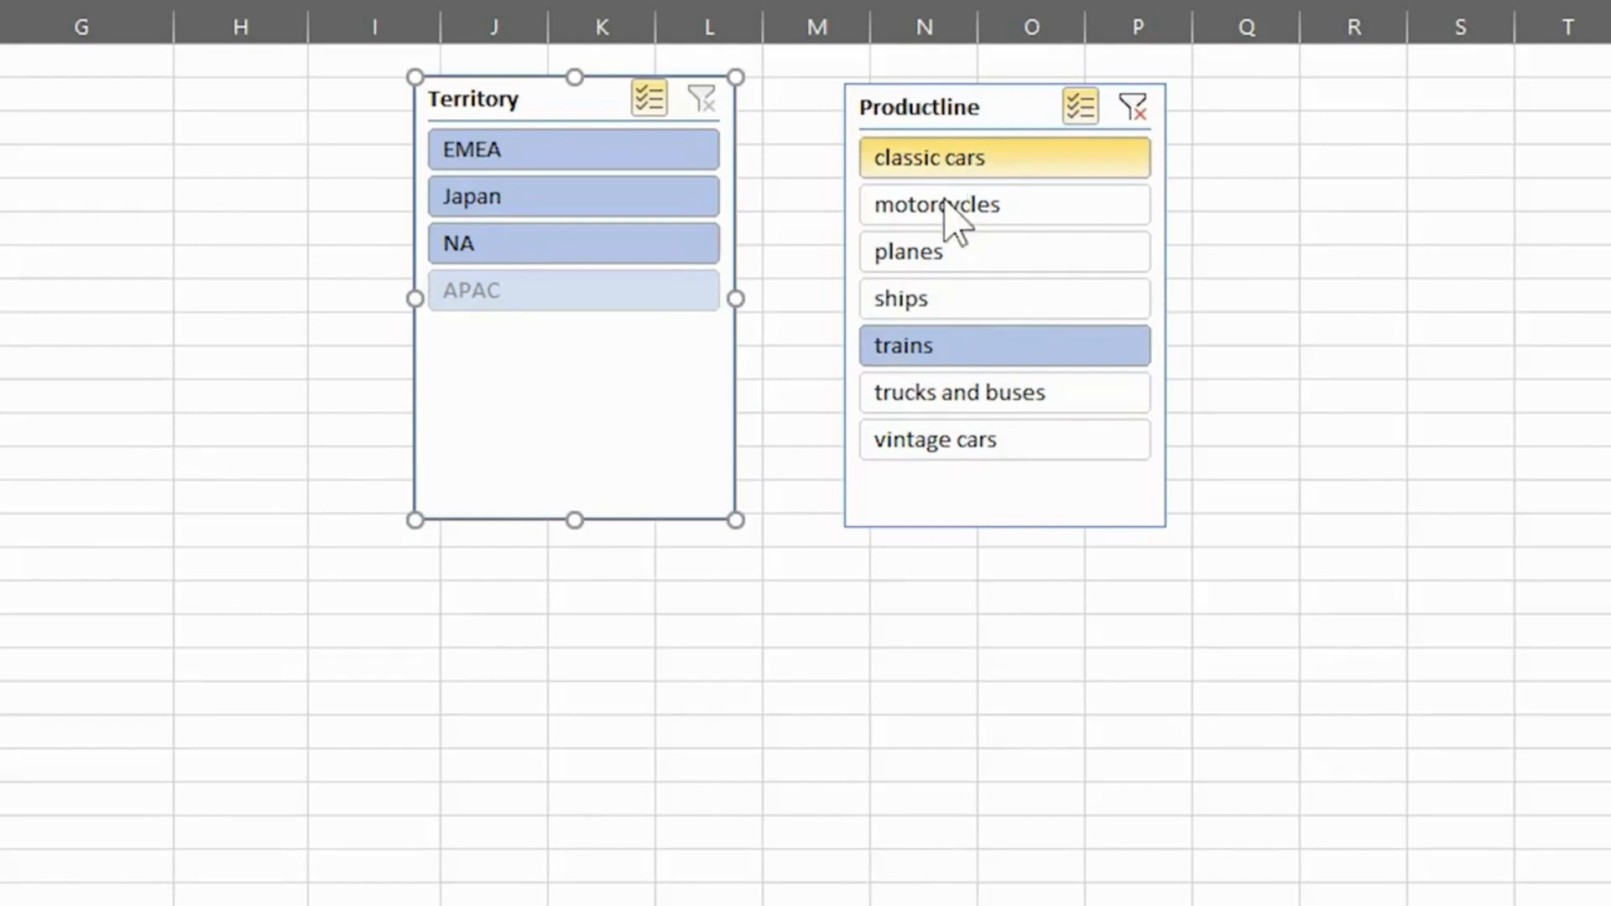
pyautogui.click(929, 159)
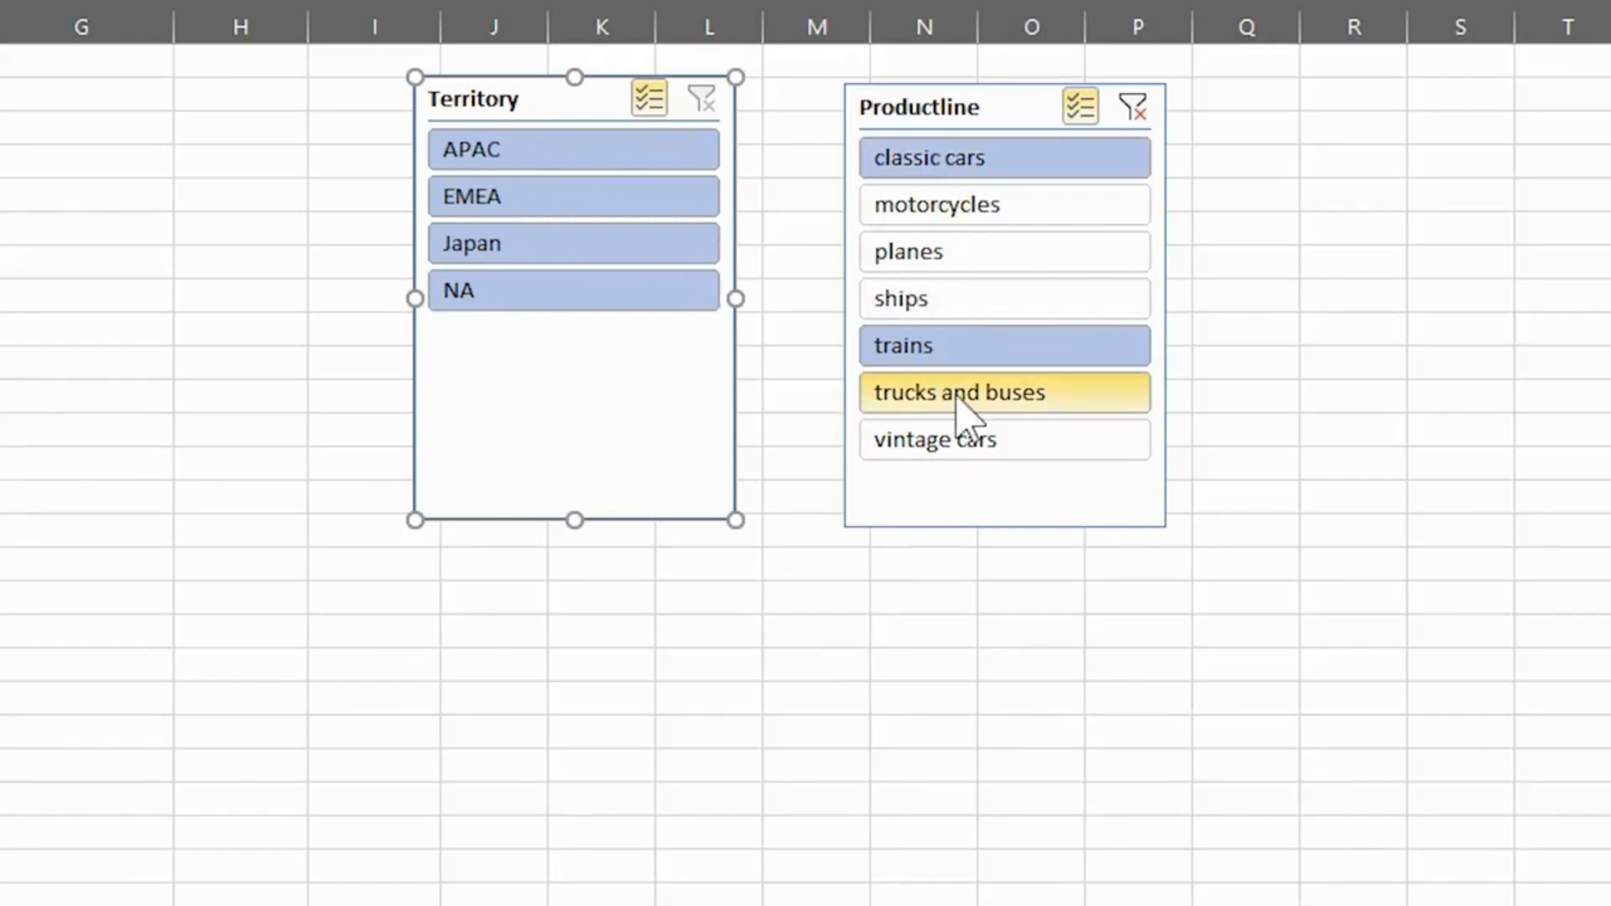
pyautogui.click(1133, 105)
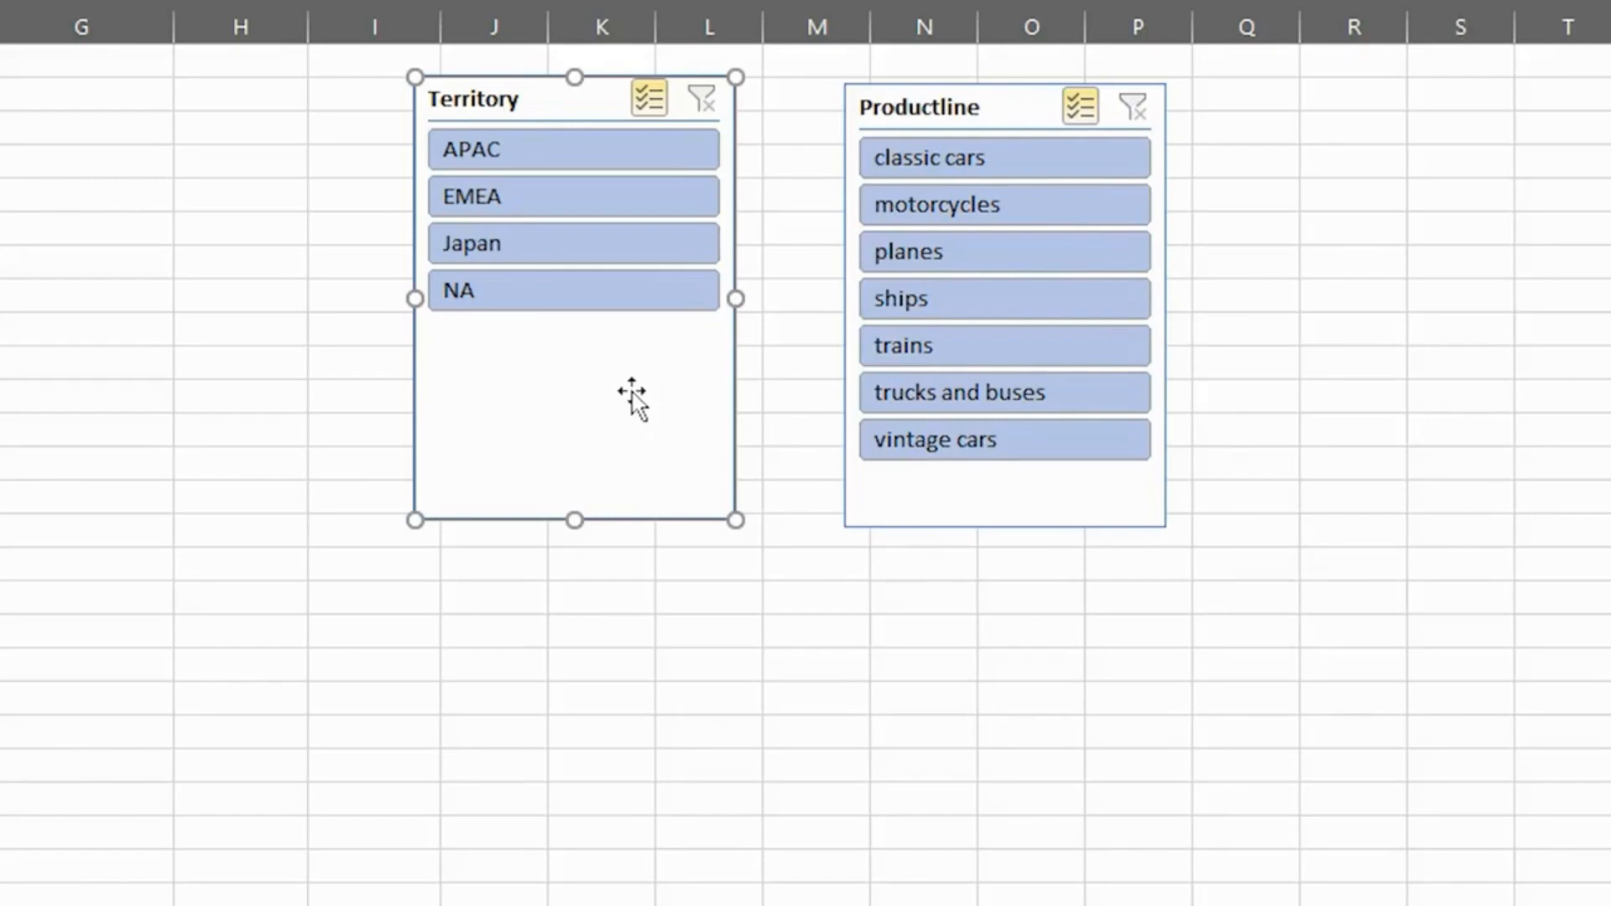
# Filter the PivotTable with both slicers to EMEA and NA for classic cars, trains, and trucks and buses, and clear both filters.
pyautogui.click(503, 244)
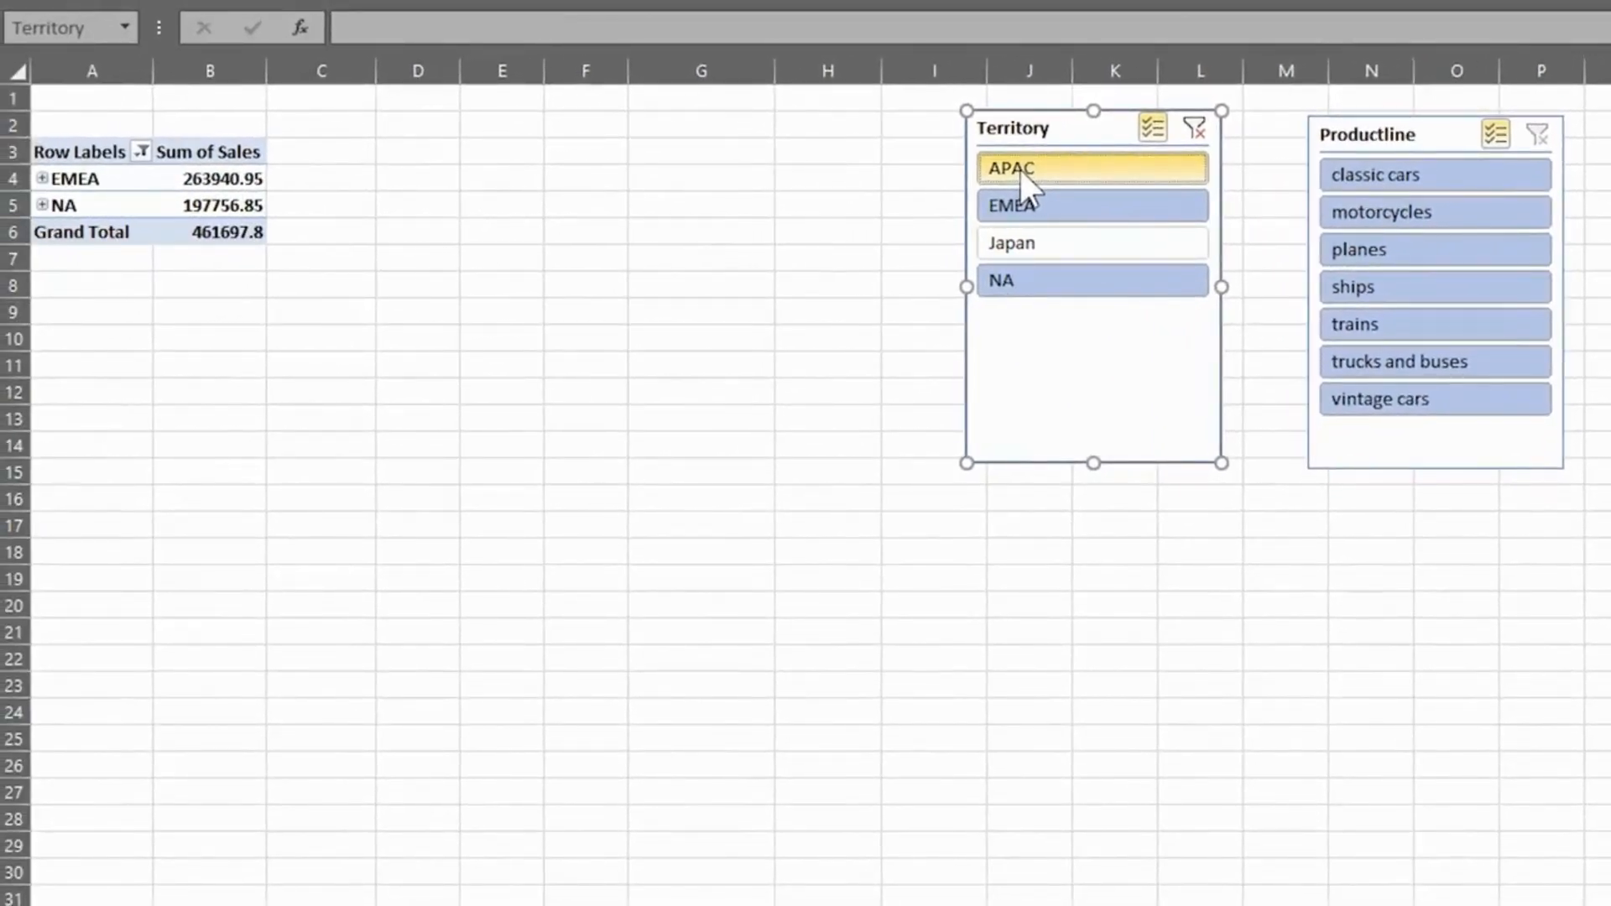
pyautogui.click(1387, 212)
pyautogui.click(1388, 249)
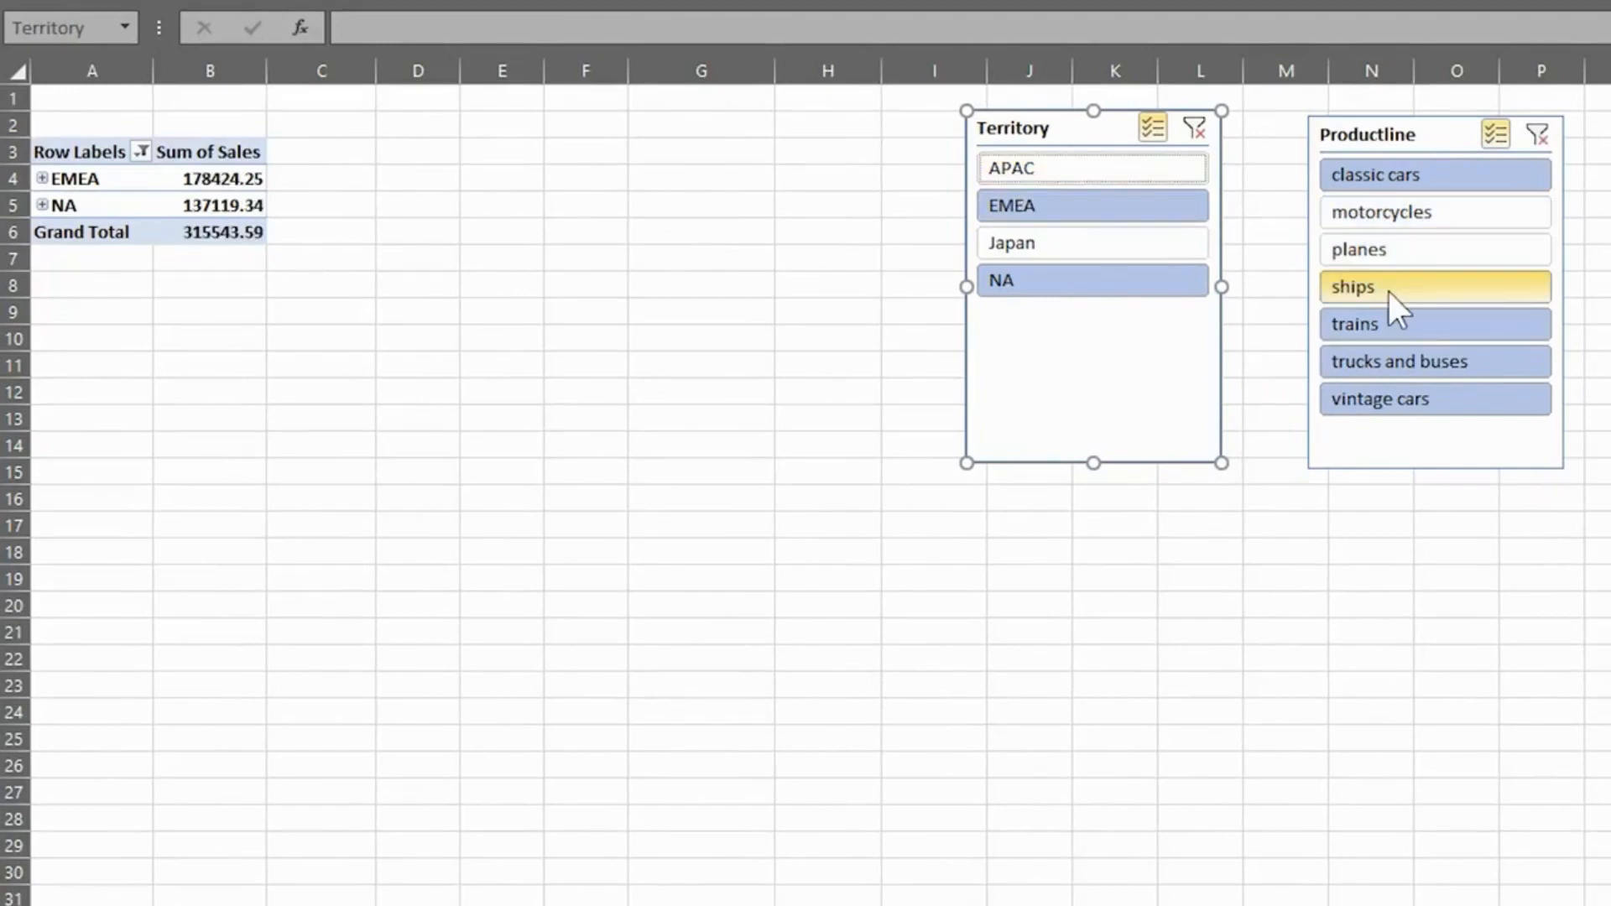
pyautogui.click(1388, 290)
pyautogui.click(1396, 402)
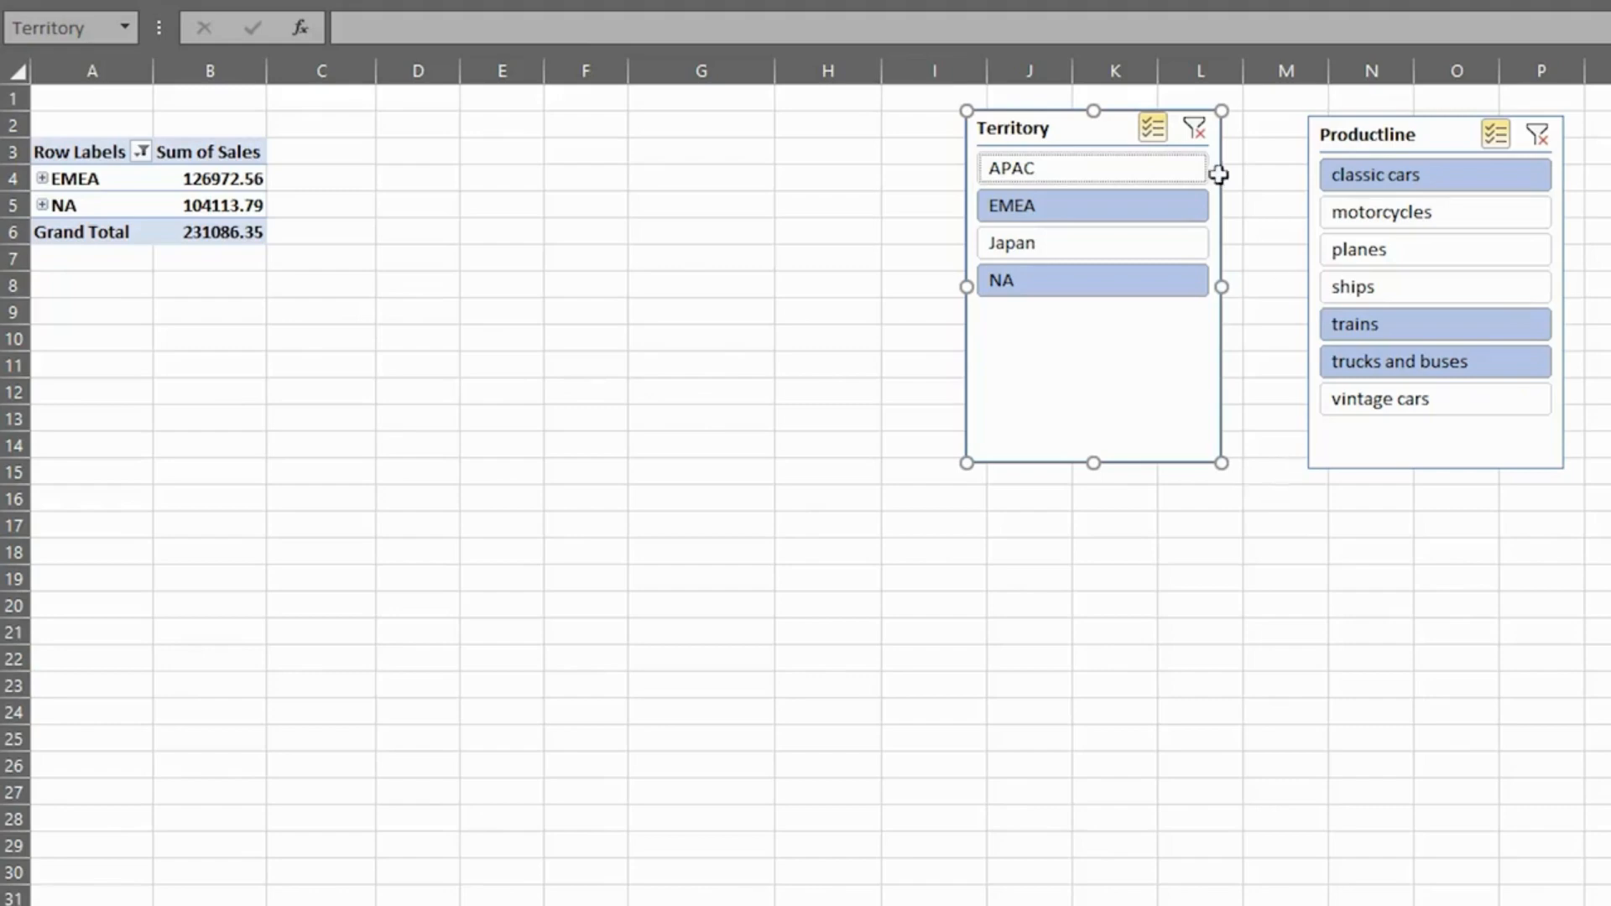
pyautogui.click(1194, 127)
pyautogui.click(1537, 134)
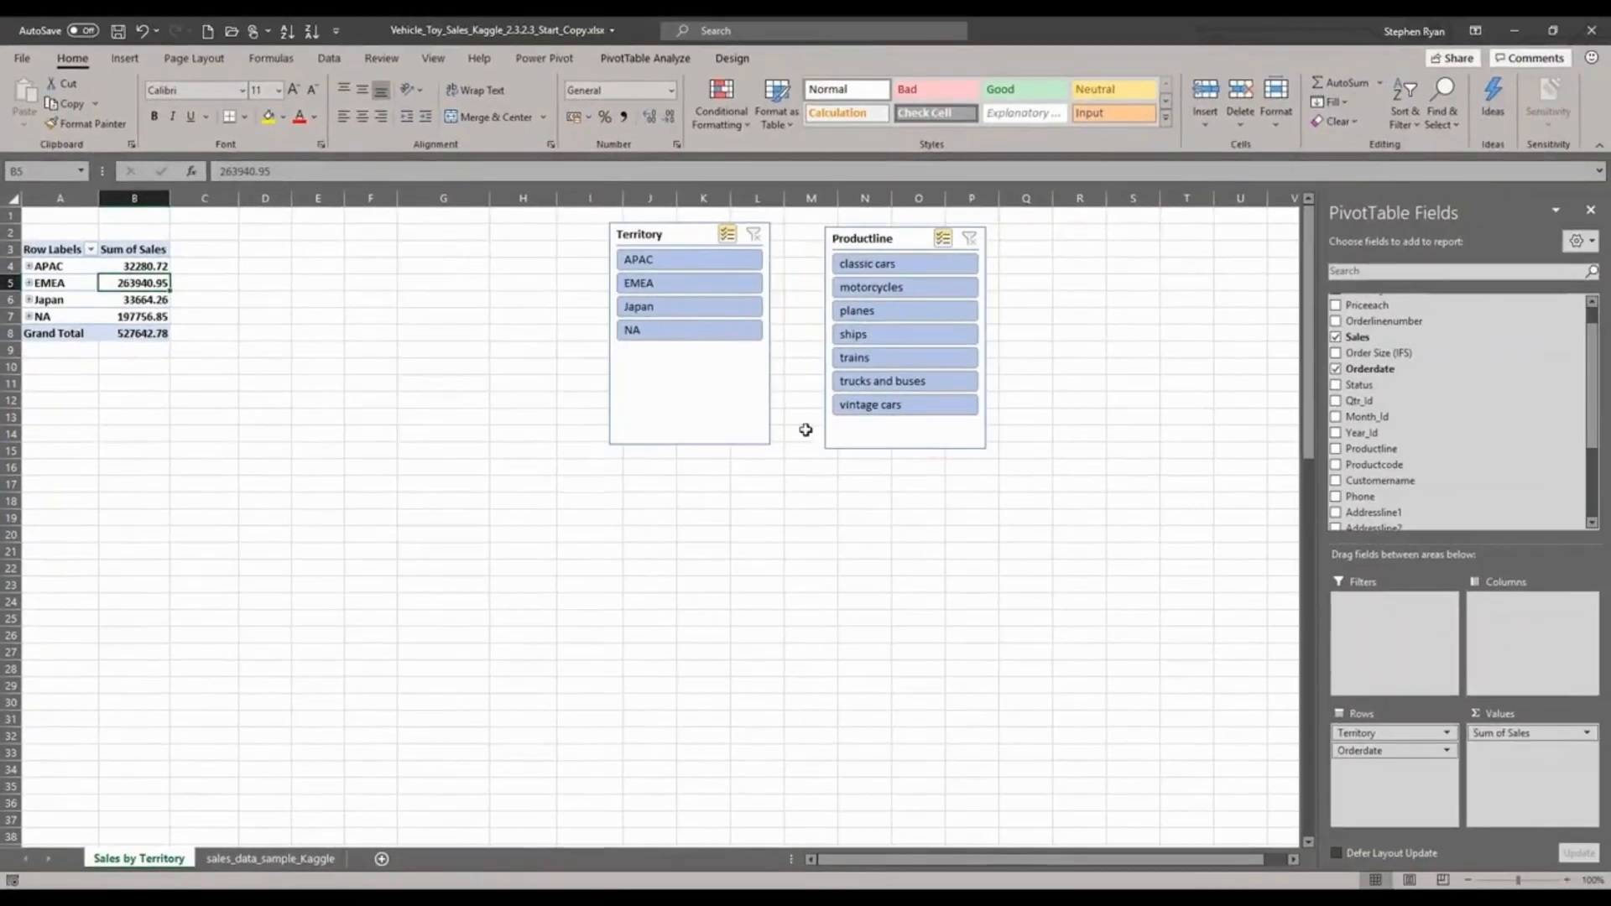
# Add Productline to the PivotTable's columns and move both slicers below the table, clear of its data.
pyautogui.moveTo(1371, 449); pyautogui.dragTo(1501, 612)
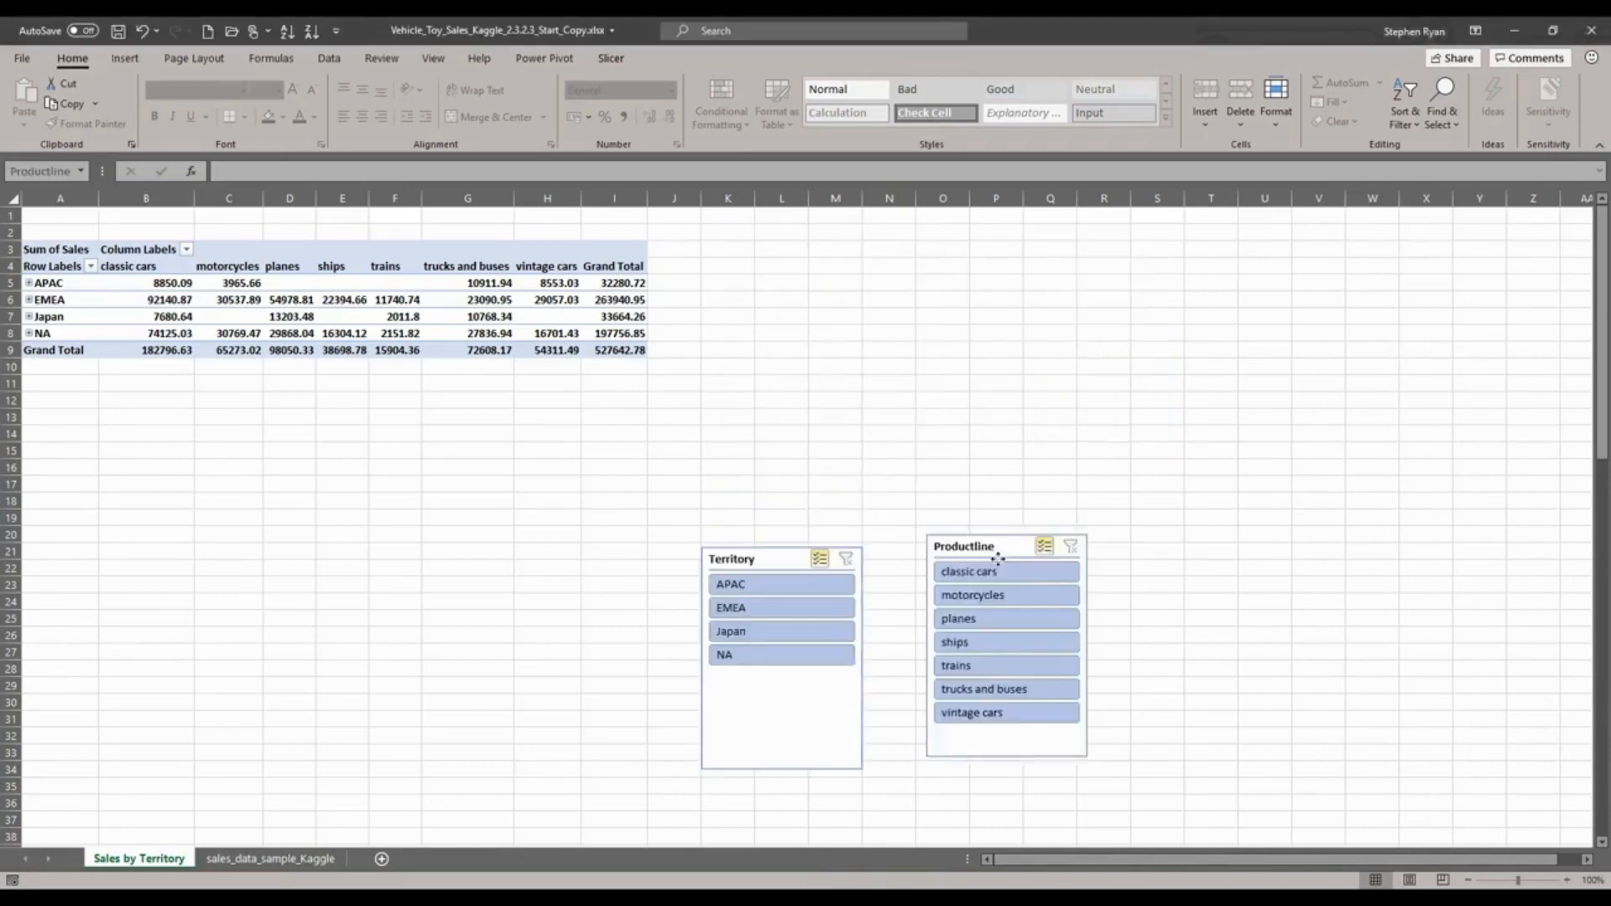
pyautogui.moveTo(998, 558); pyautogui.dragTo(985, 570)
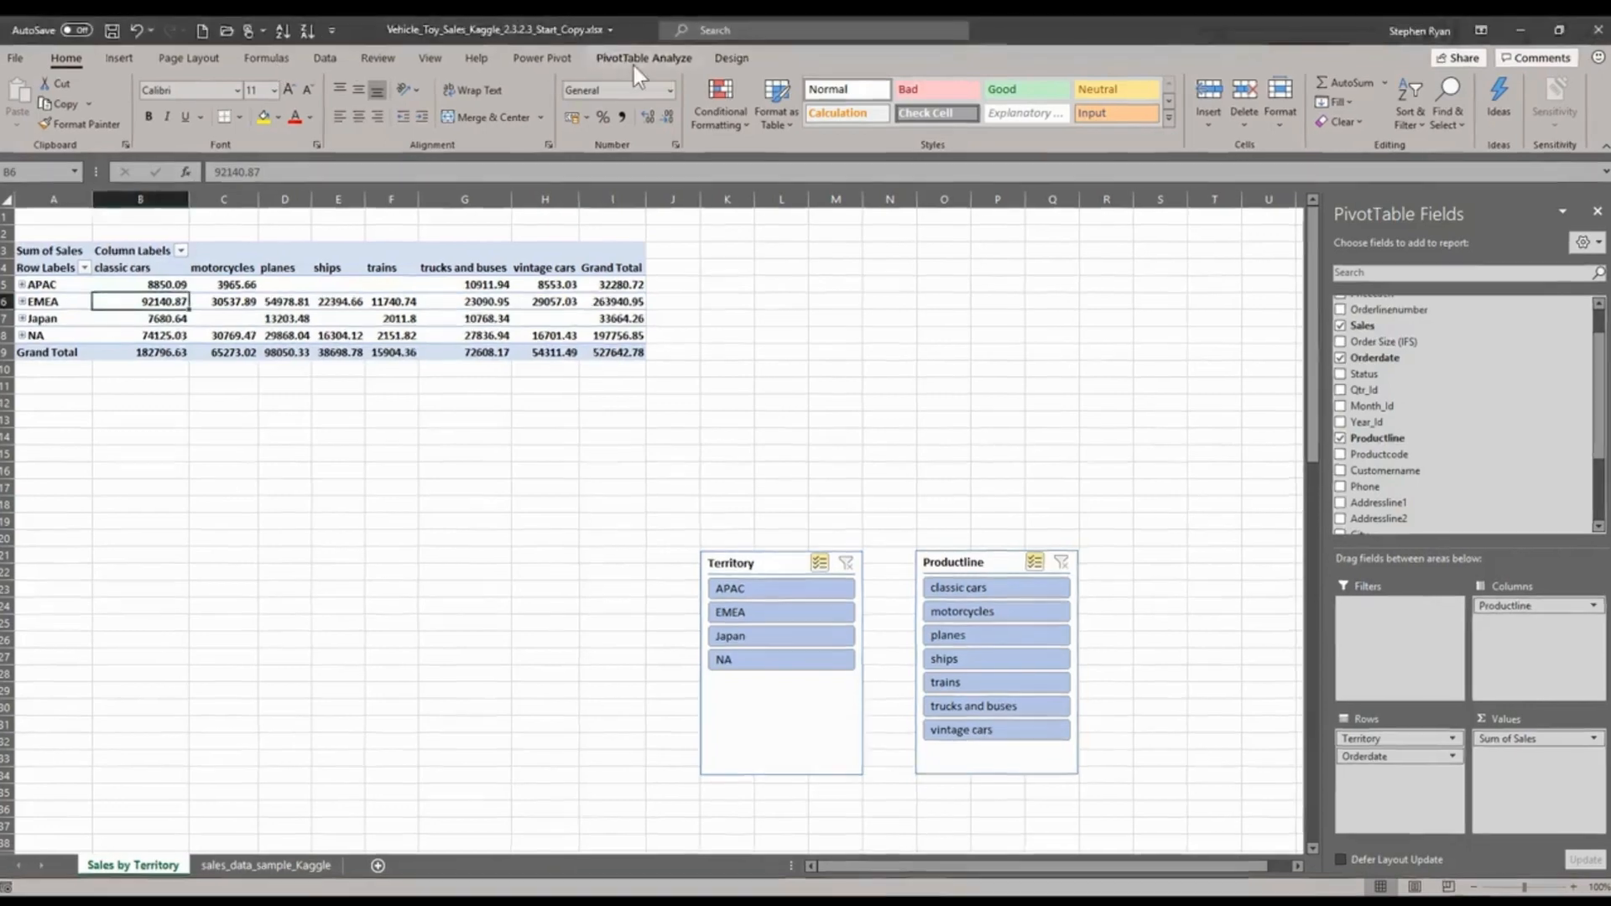
# Insert an Orderdate timeline for the PivotTable, place it beside the table above the slicers, and widen it.
pyautogui.click(645, 58)
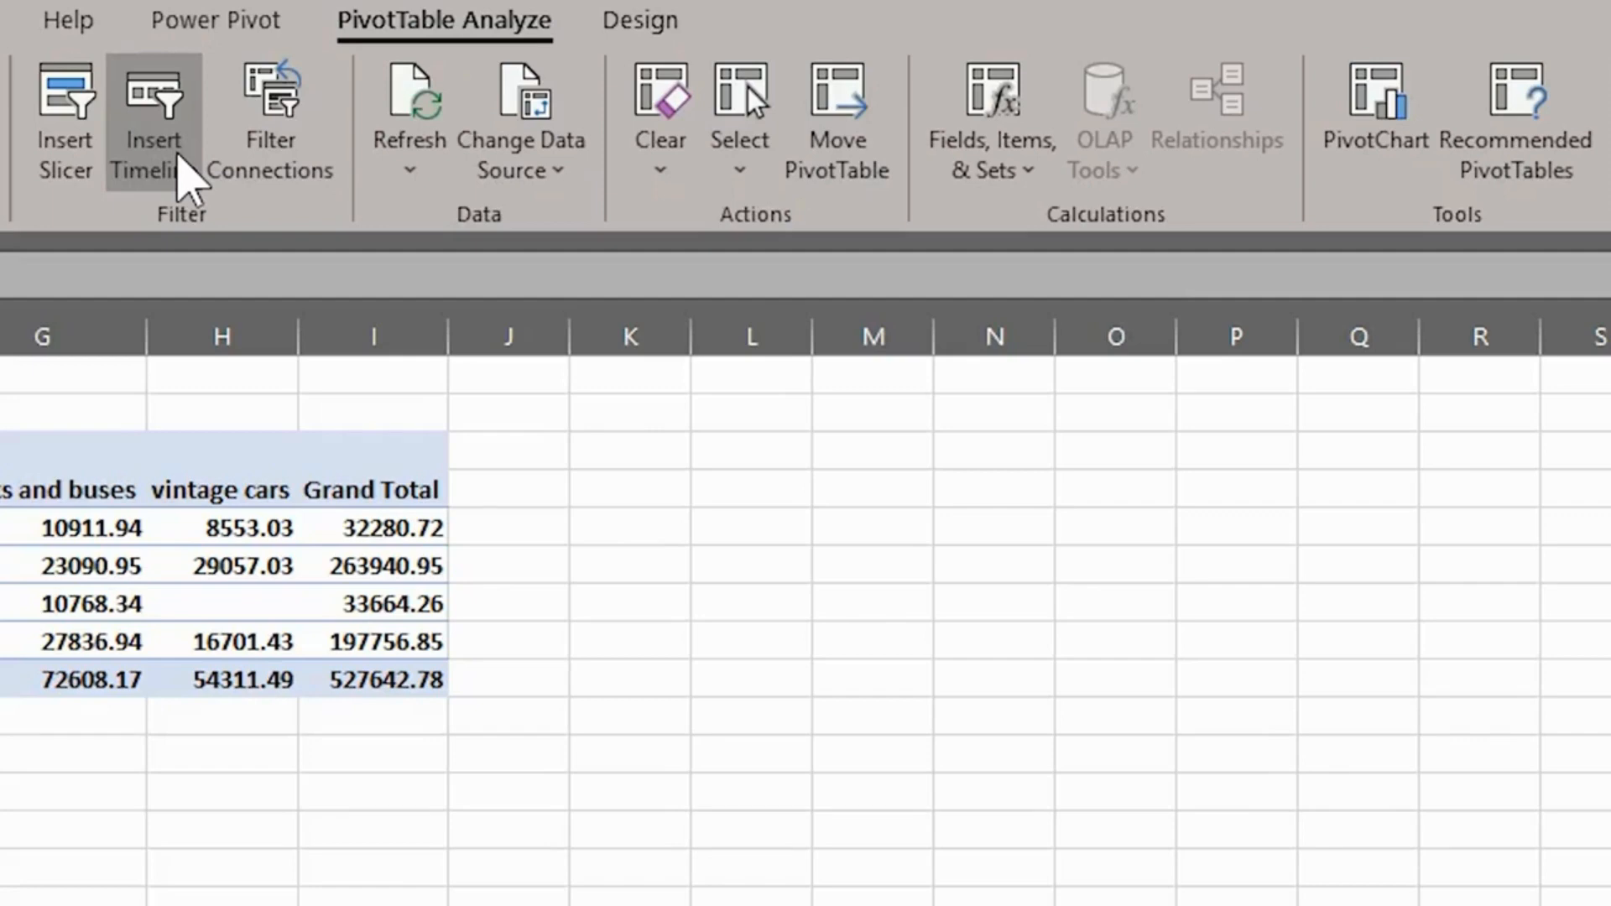
pyautogui.click(181, 166)
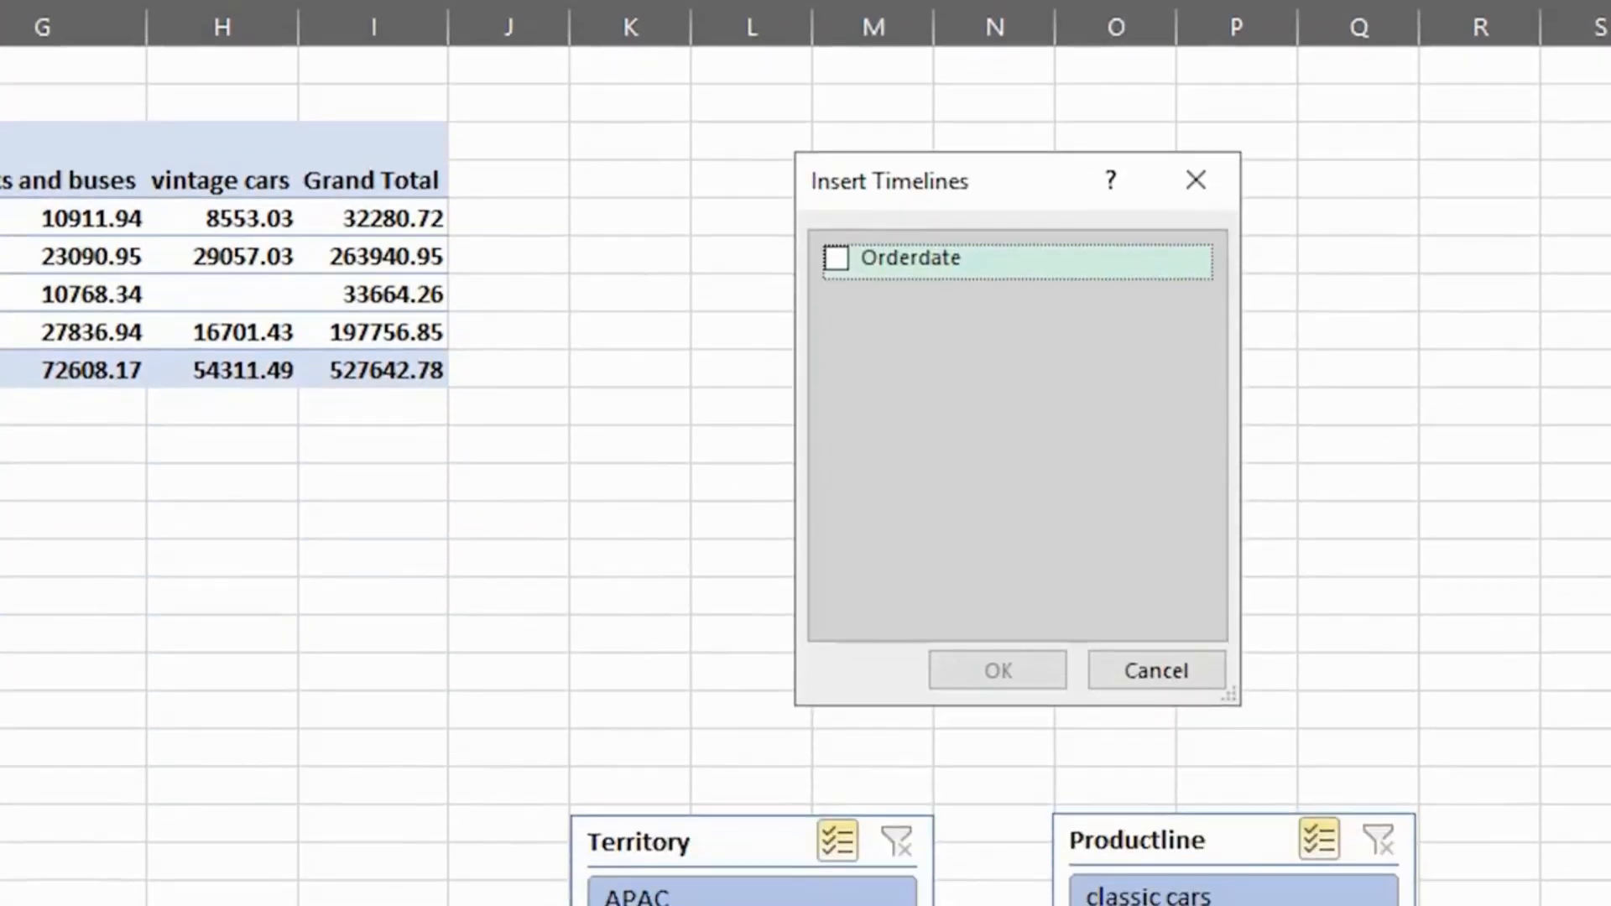
pyautogui.click(836, 259)
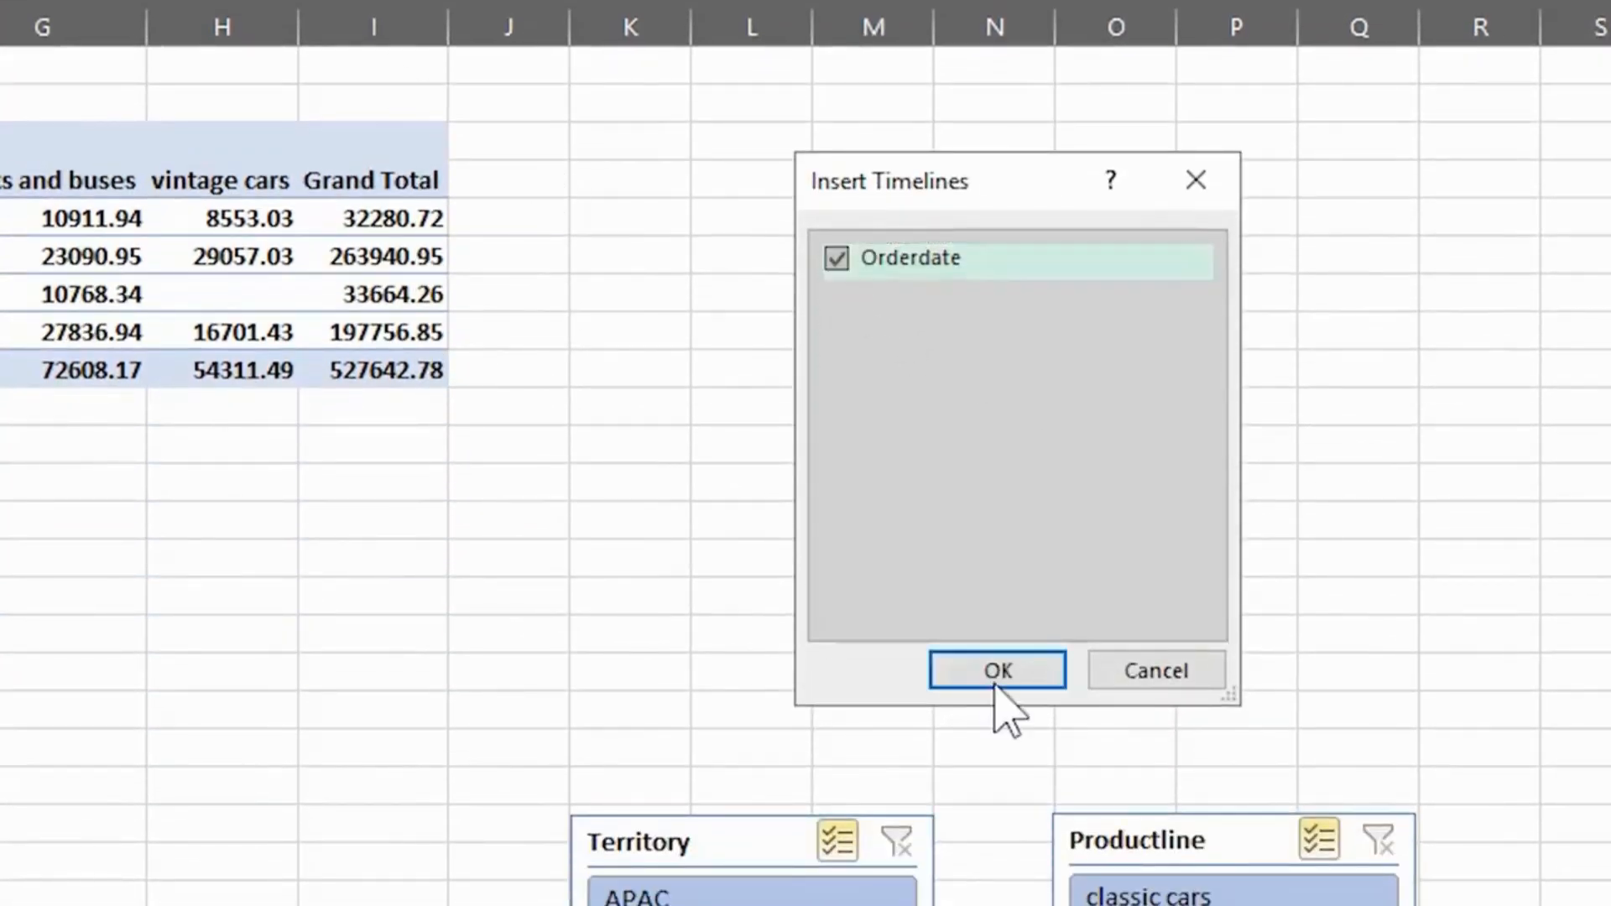
pyautogui.click(997, 672)
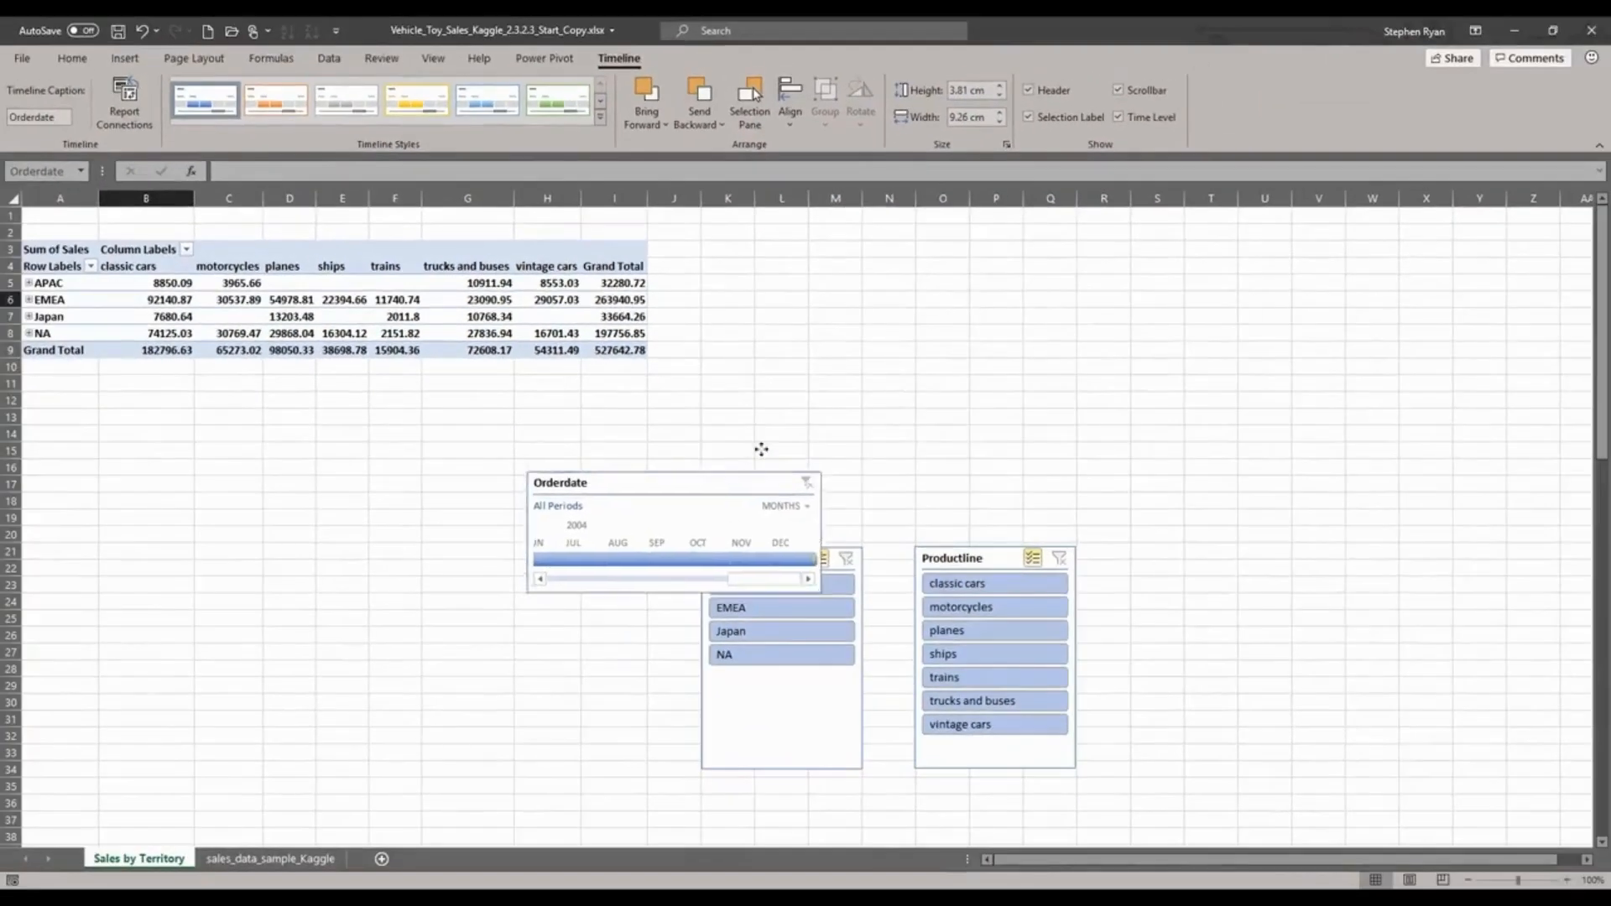
pyautogui.moveTo(761, 449); pyautogui.dragTo(923, 255)
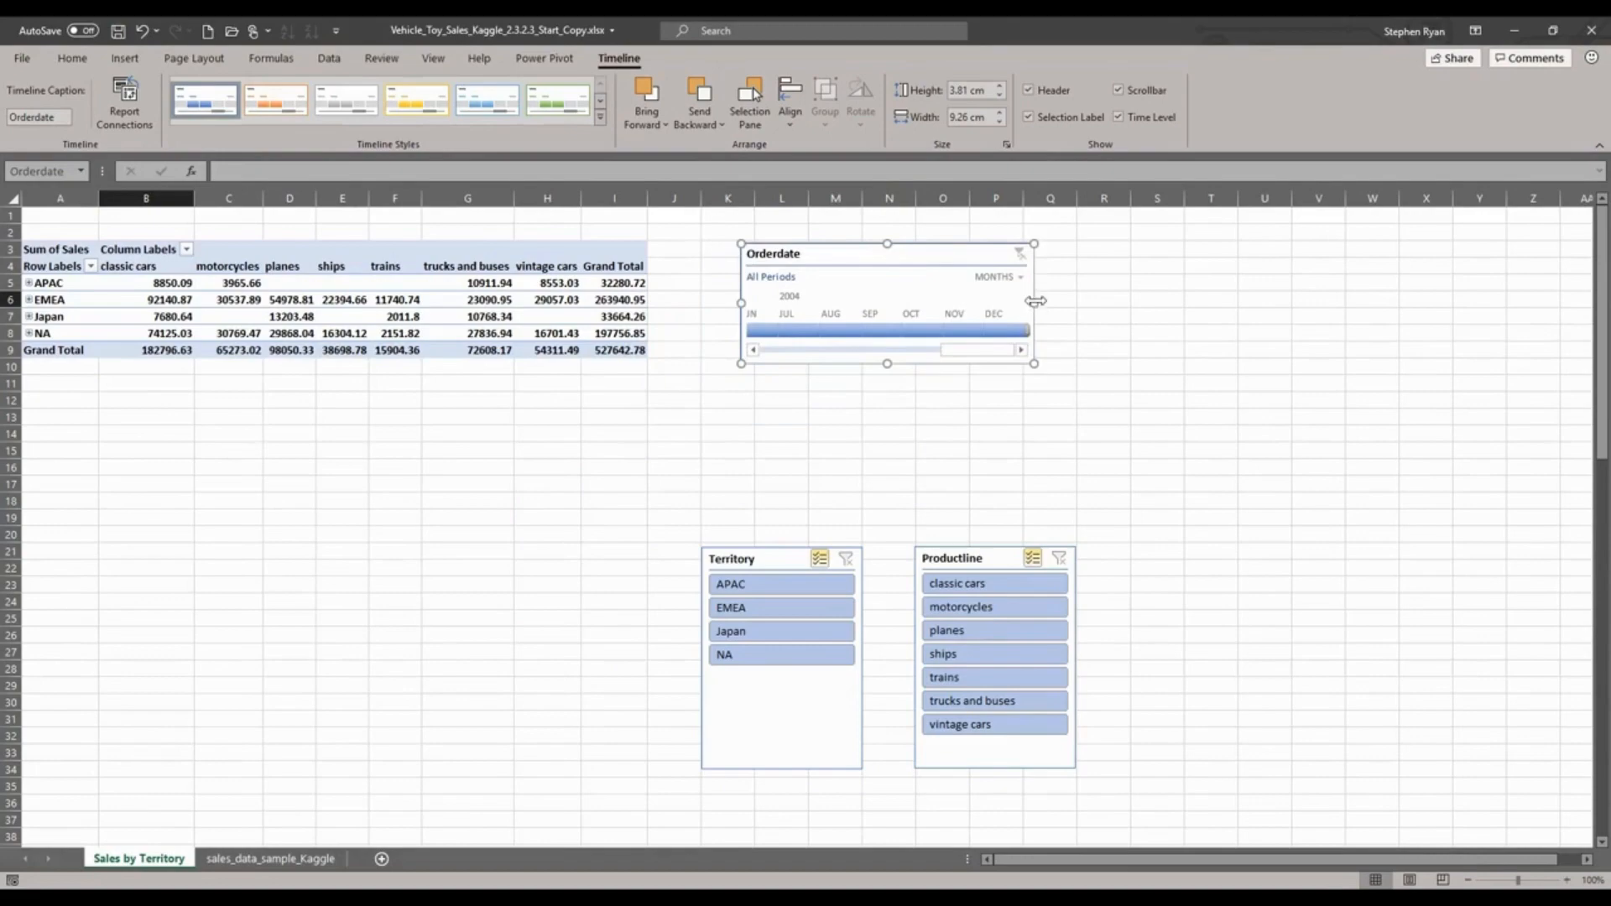
pyautogui.moveTo(1035, 301); pyautogui.dragTo(1216, 307)
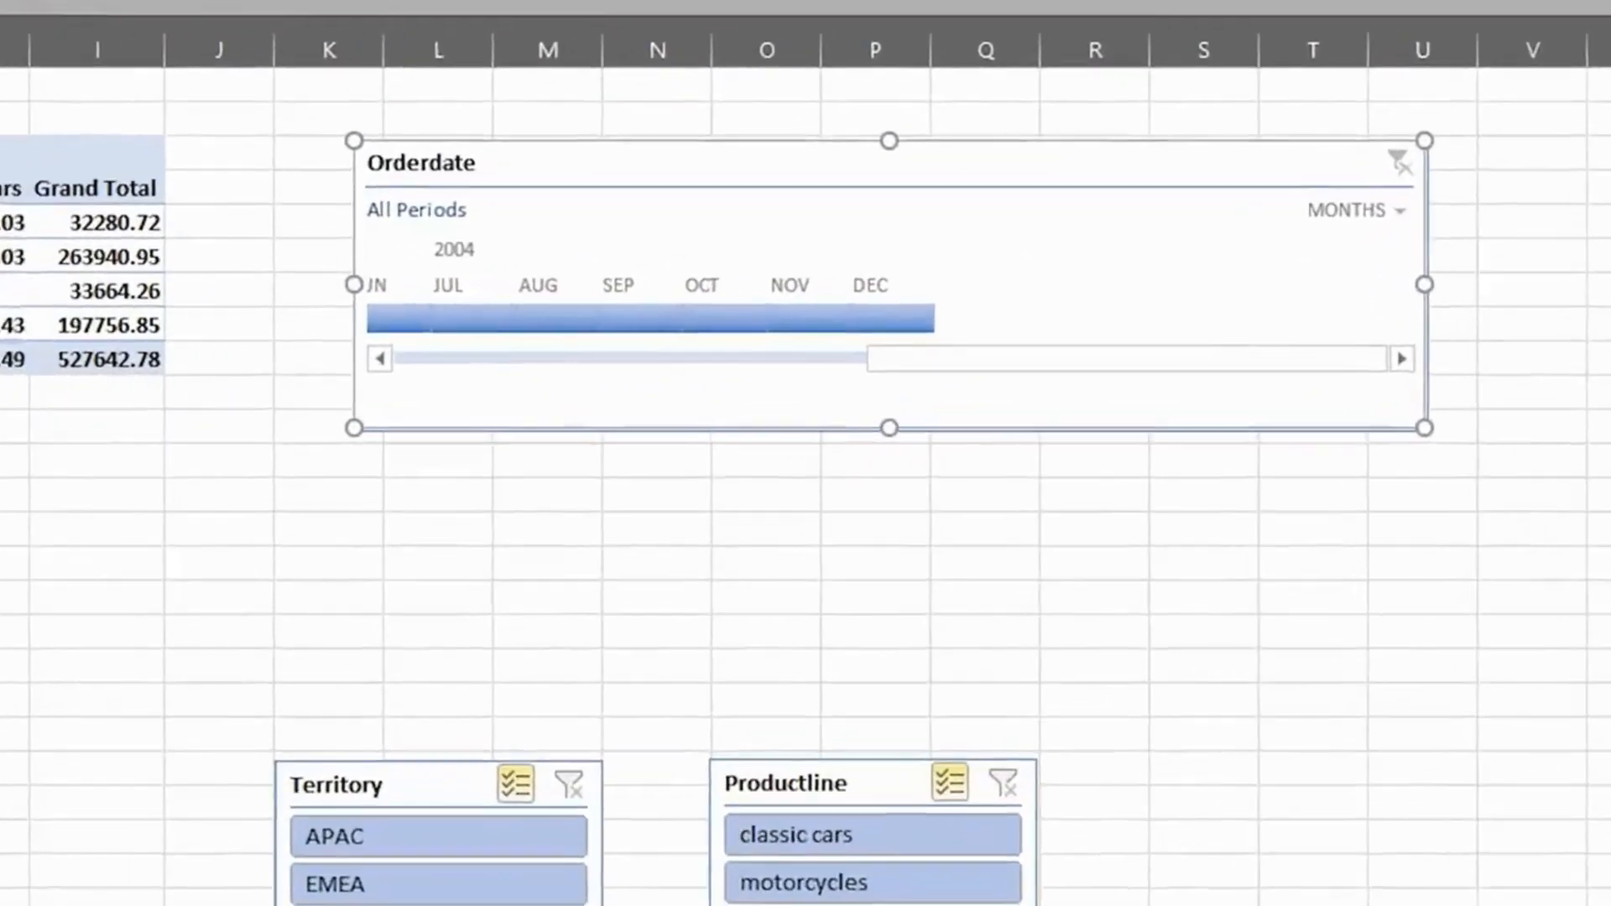
# Switch the Orderdate timeline's time level to days, and change it to quarters.
pyautogui.click(1365, 202)
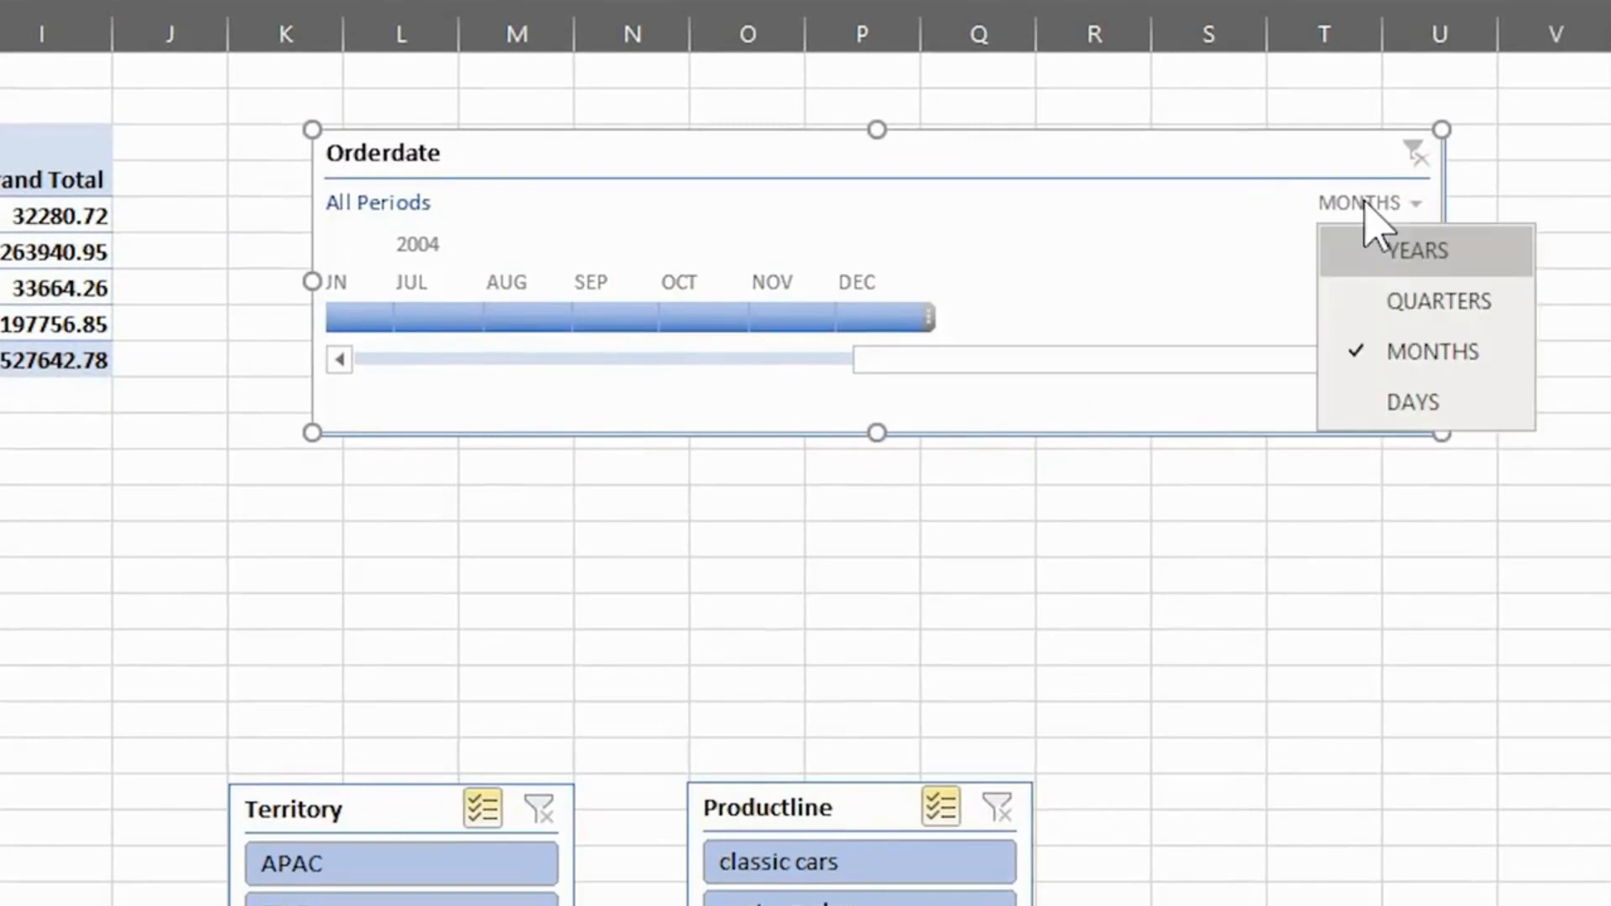
pyautogui.click(1386, 397)
pyautogui.click(913, 369)
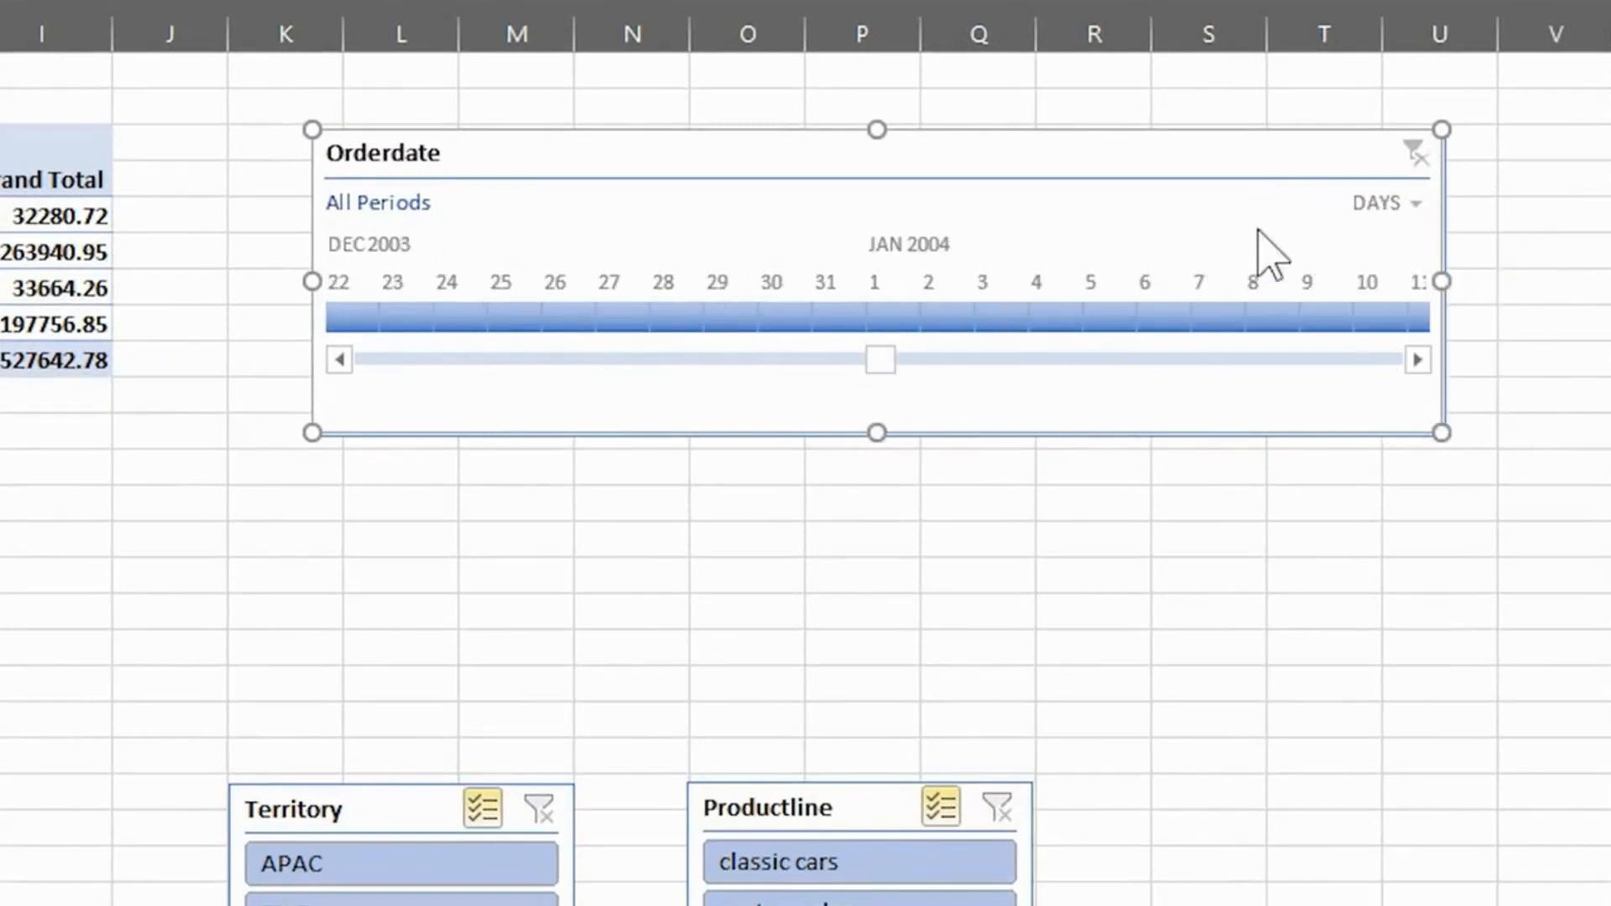
pyautogui.click(1388, 207)
pyautogui.click(1401, 300)
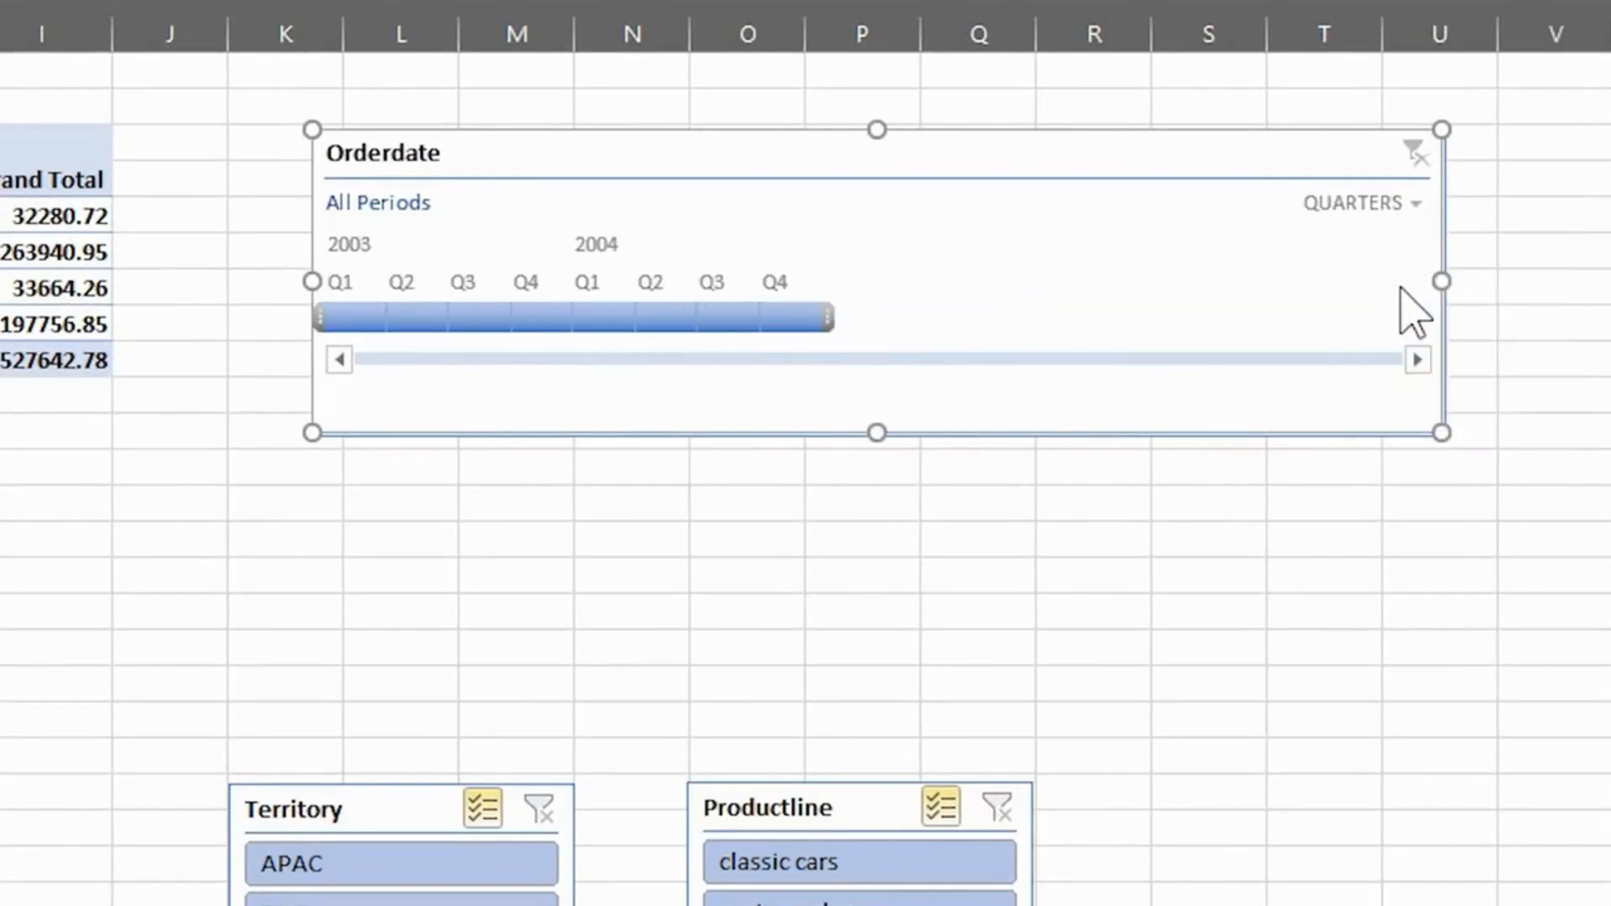
# Filter the Orderdate timeline to Q3 2003, extend the range through Q2 2004, and clear the timeline filter.
pyautogui.click(485, 318)
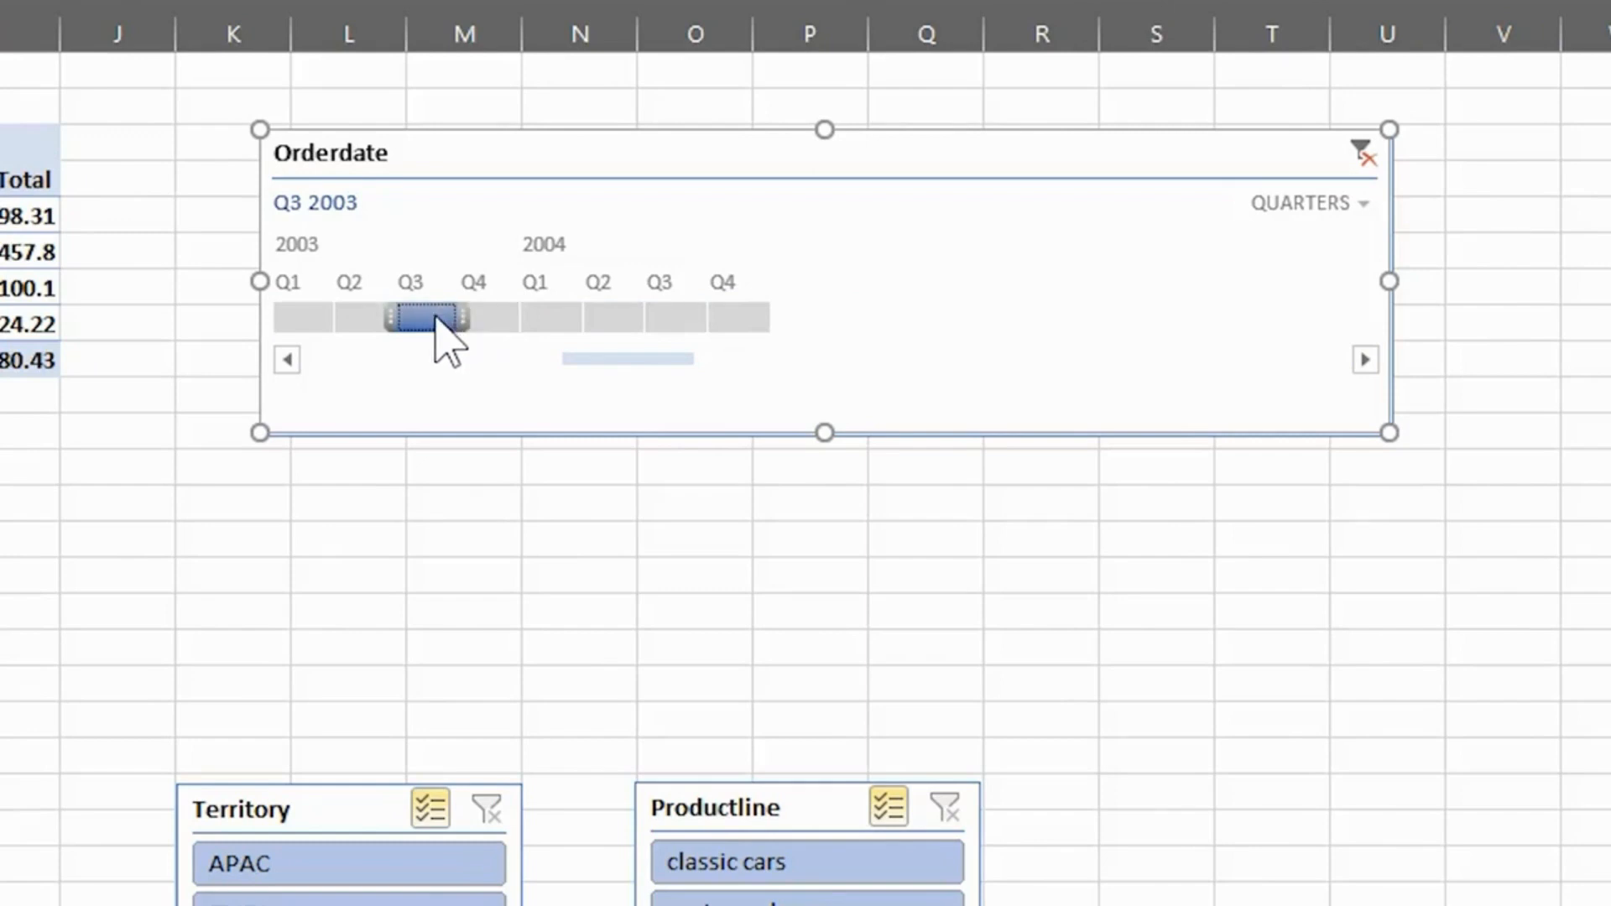
pyautogui.moveTo(457, 318); pyautogui.dragTo(619, 329)
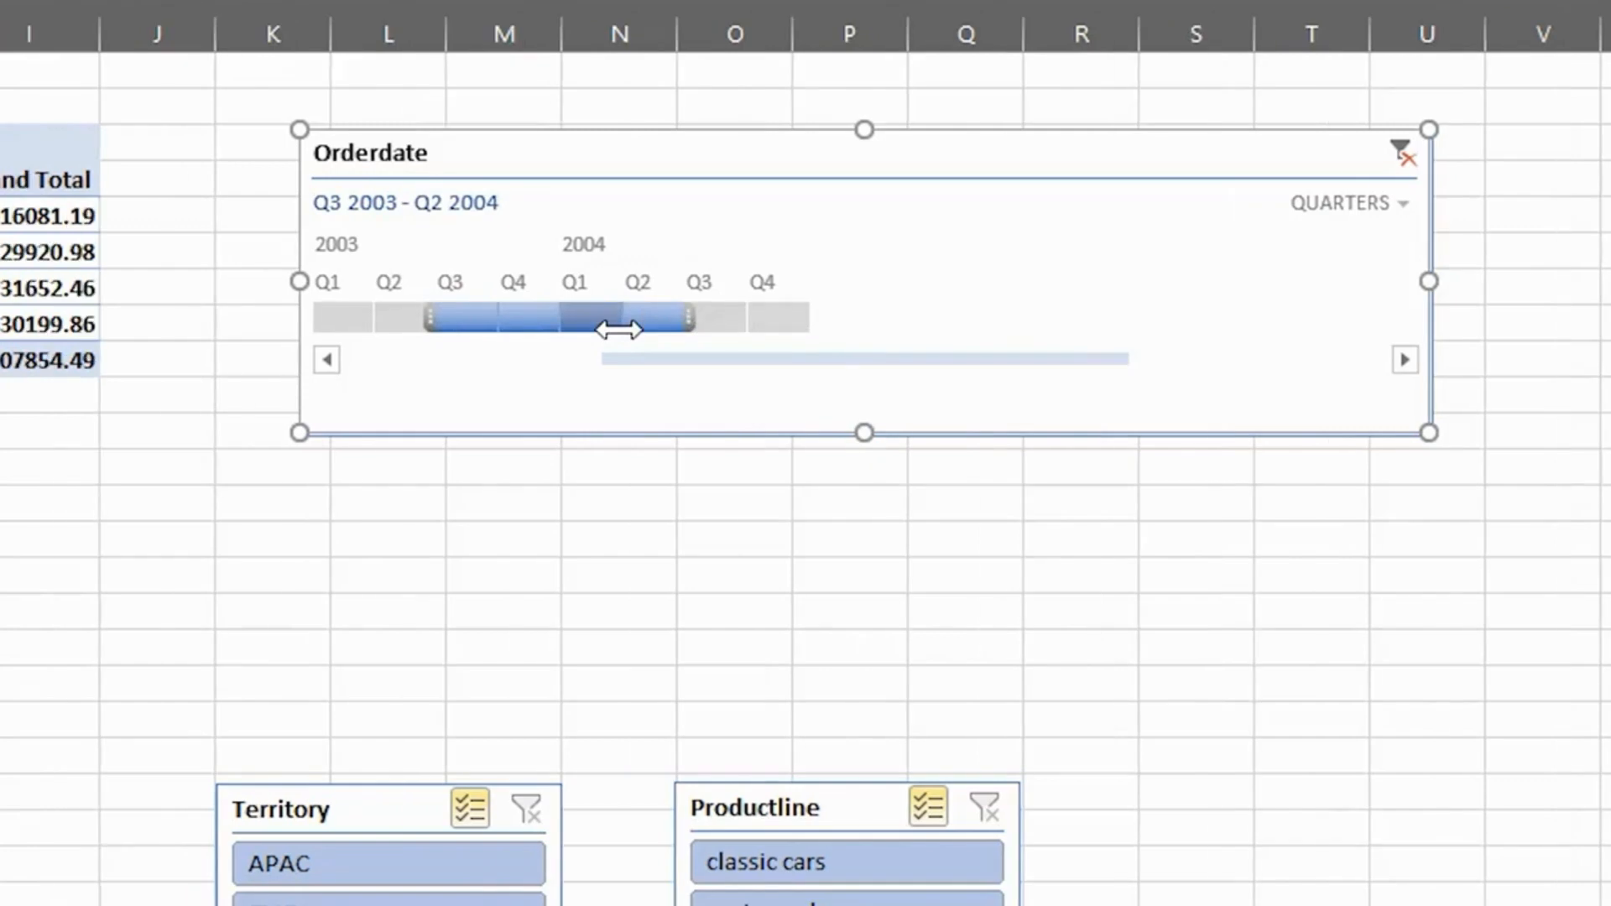
pyautogui.click(1398, 153)
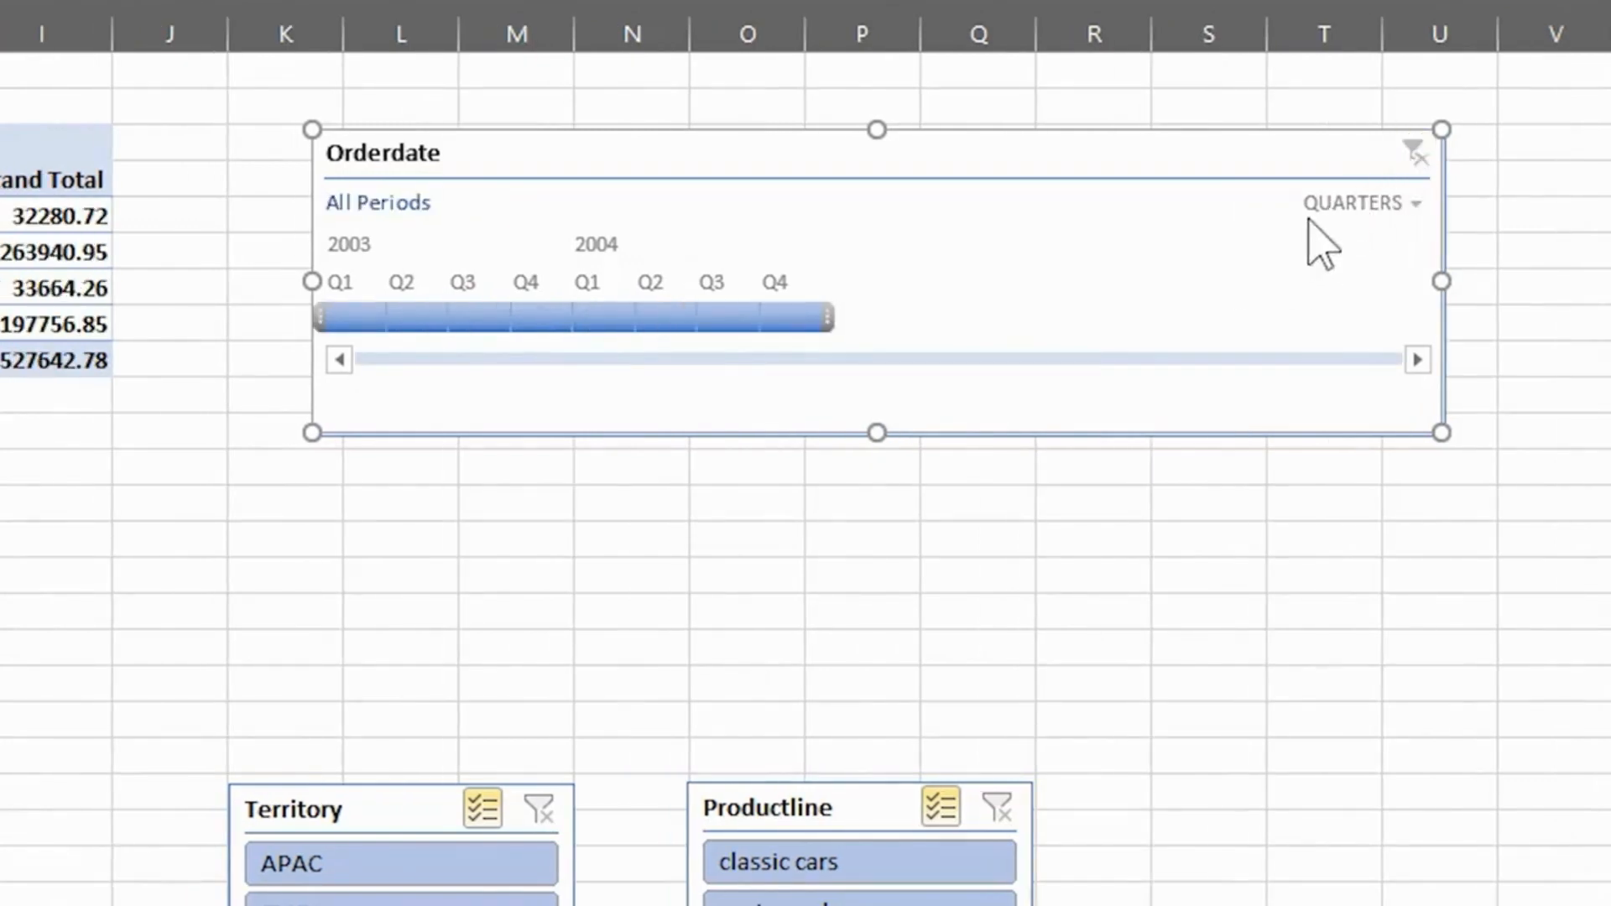
# Change the Orderdate timeline's time level to years and filter the PivotTable to 2003.
pyautogui.click(1353, 204)
pyautogui.click(1359, 248)
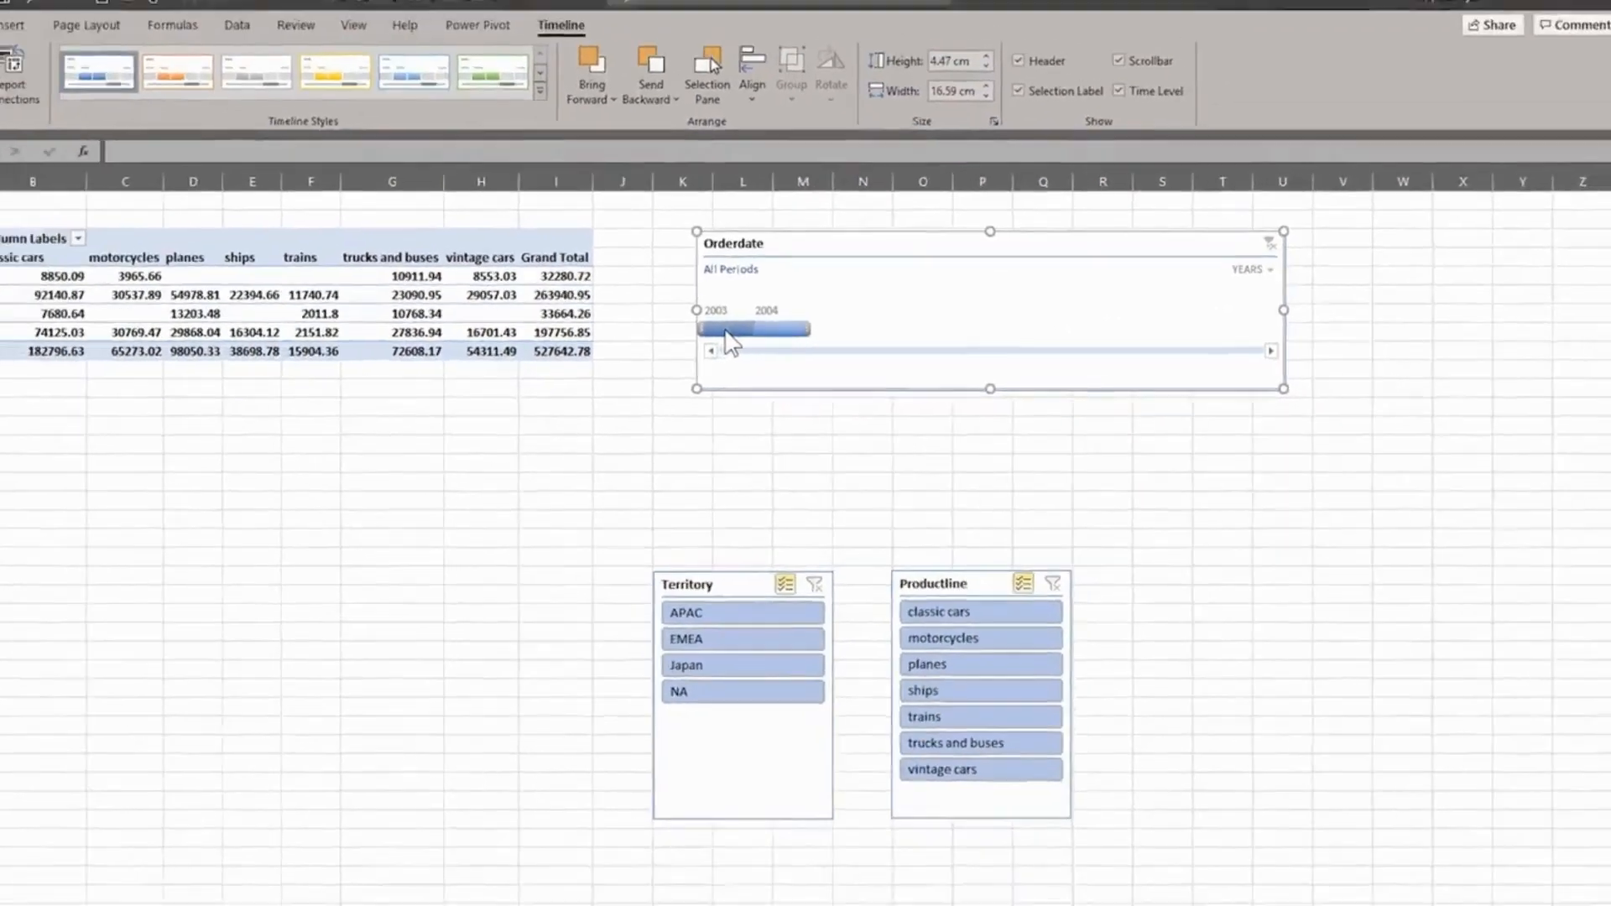
pyautogui.click(373, 319)
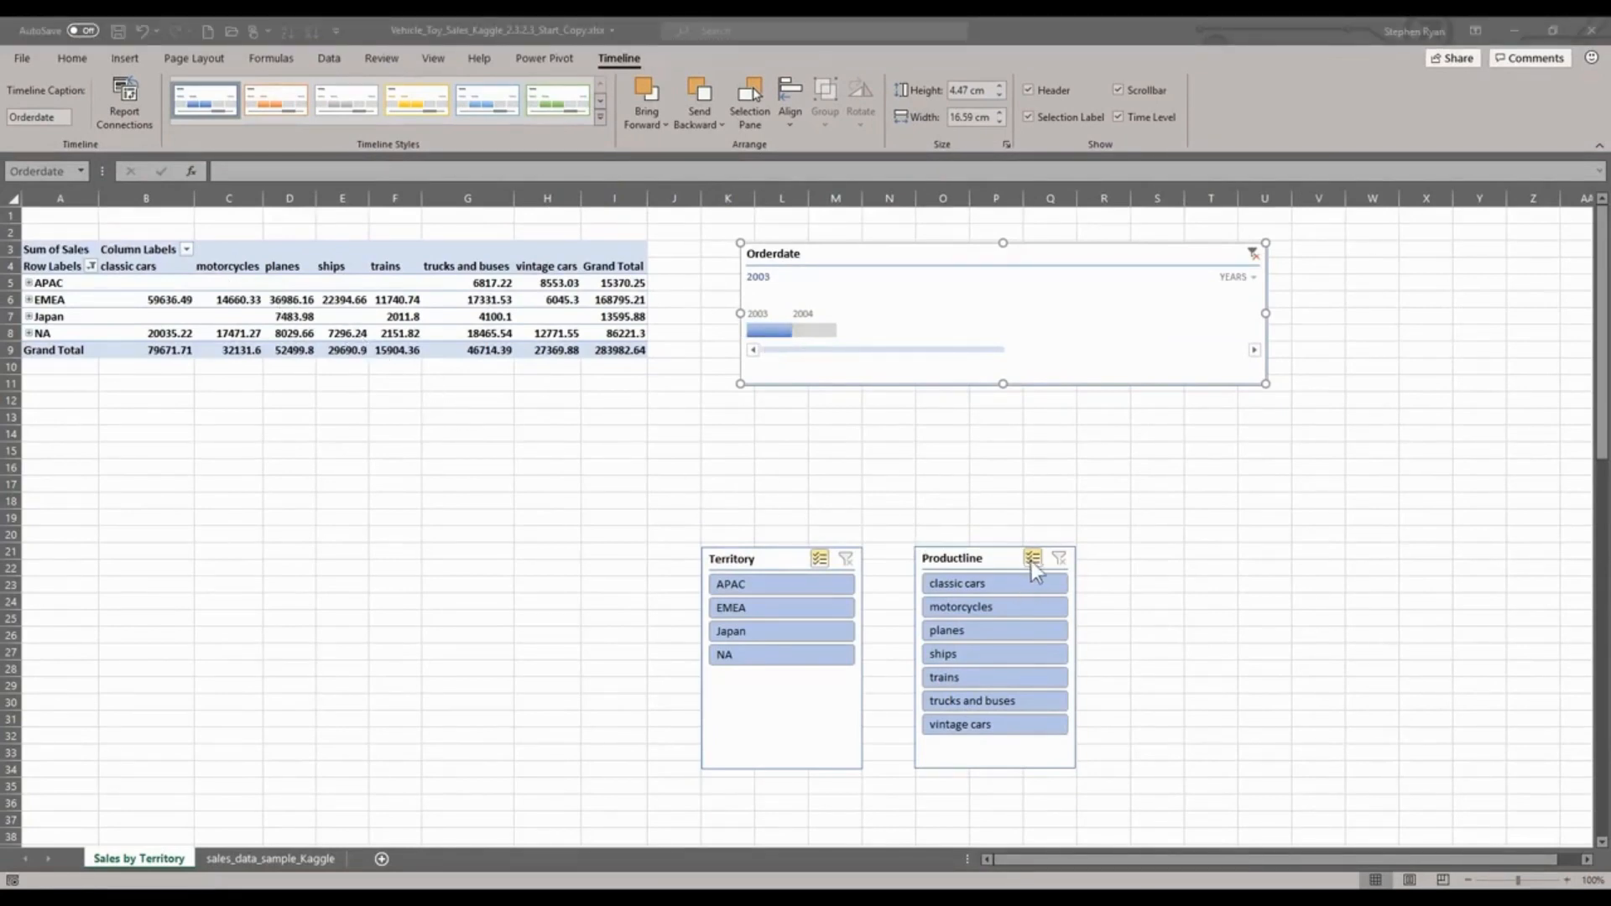
# Filter the PivotTable with the slicers to the trains product line and the EMEA and NA territories.
pyautogui.click(953, 680)
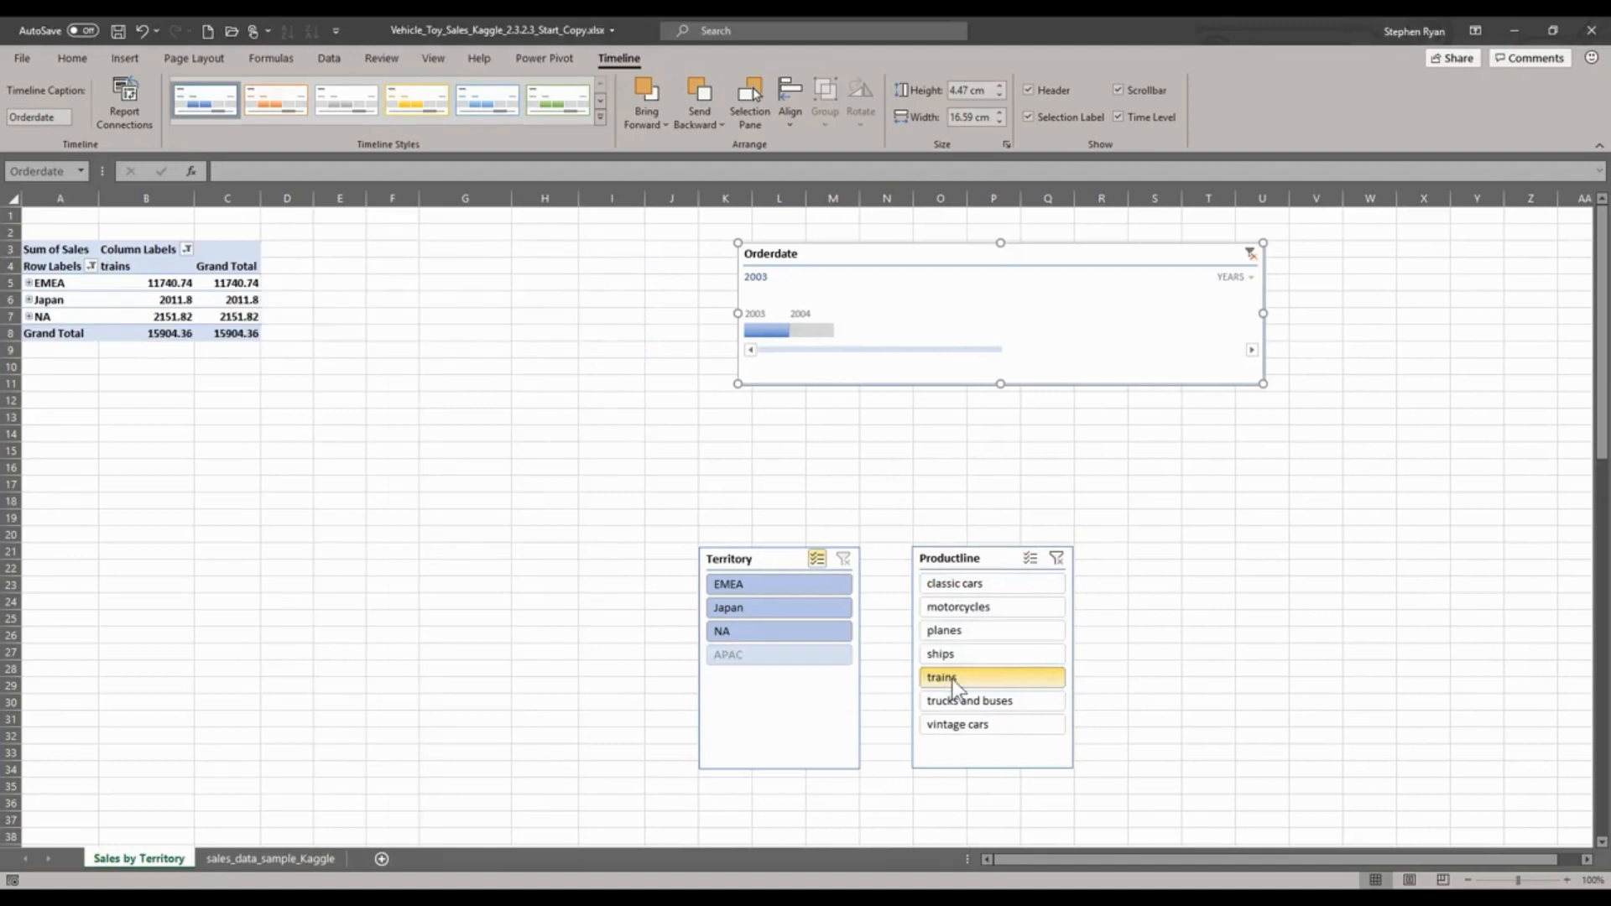
pyautogui.click(752, 585)
pyautogui.click(743, 633)
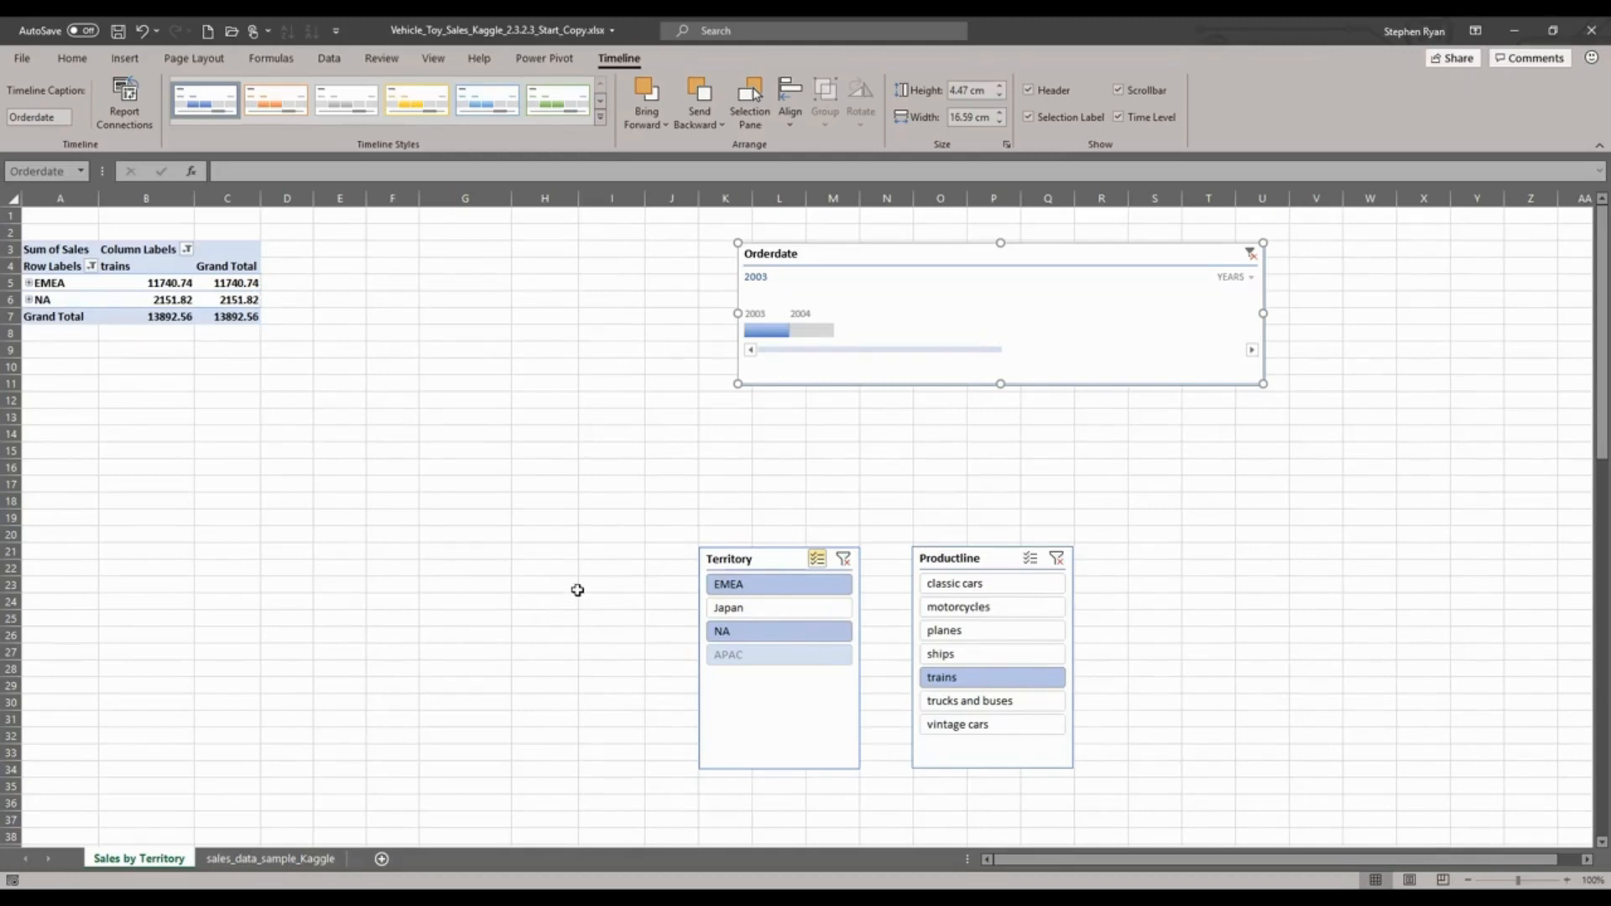
# Switch the timeline filter to 2004, and clear the filters on the Productline slicer, the Territory slicer and the timeline.
pyautogui.click(812, 332)
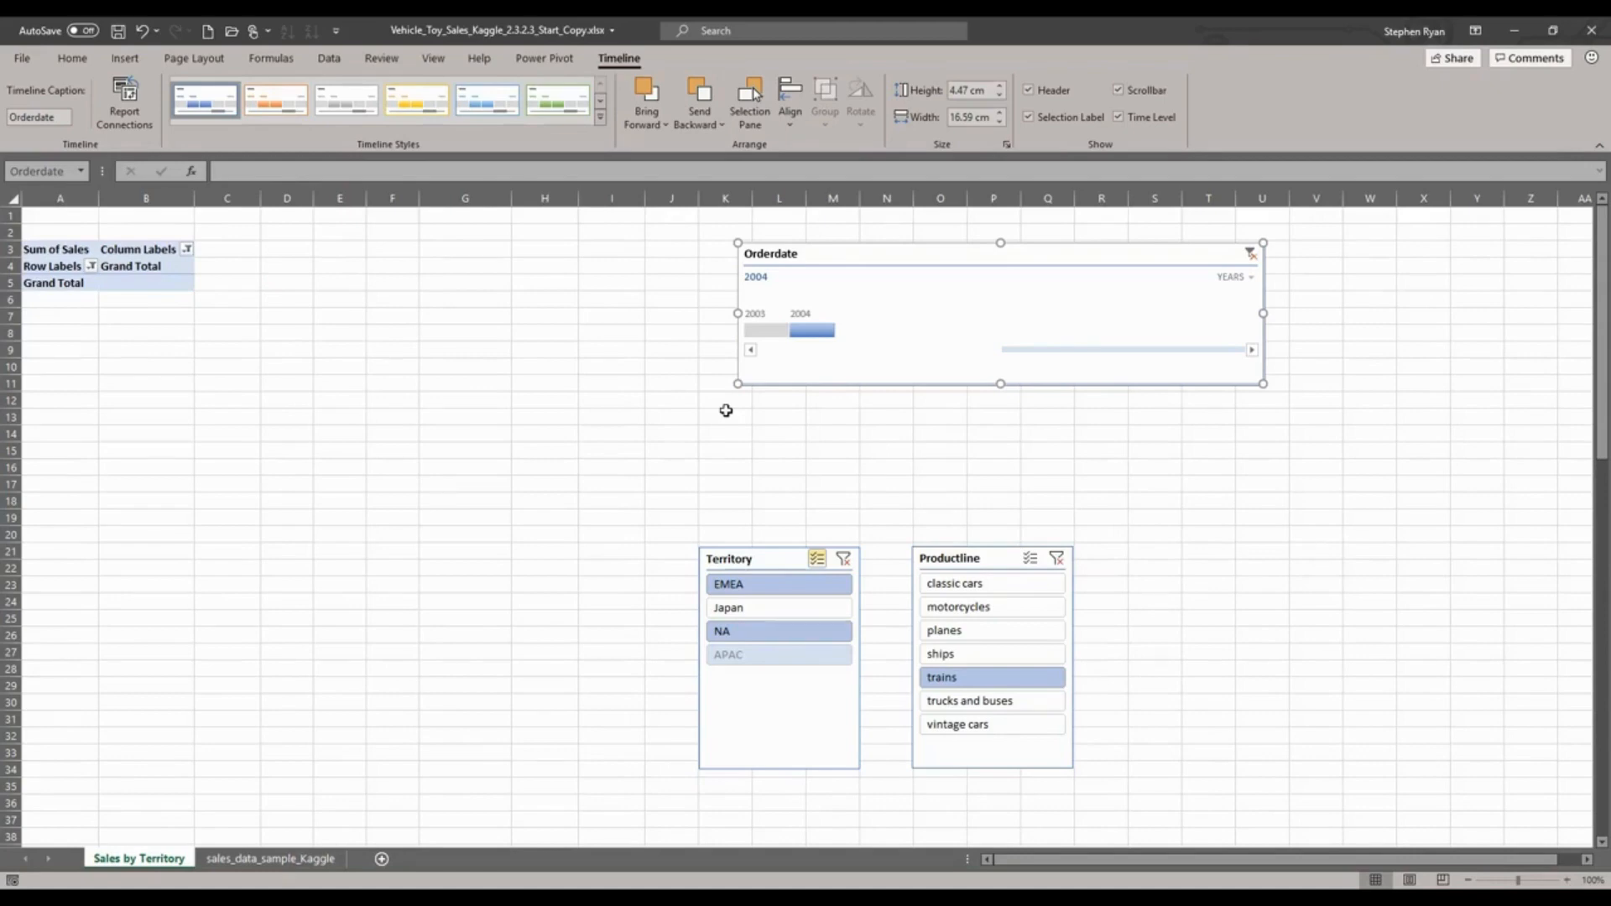
pyautogui.click(1056, 558)
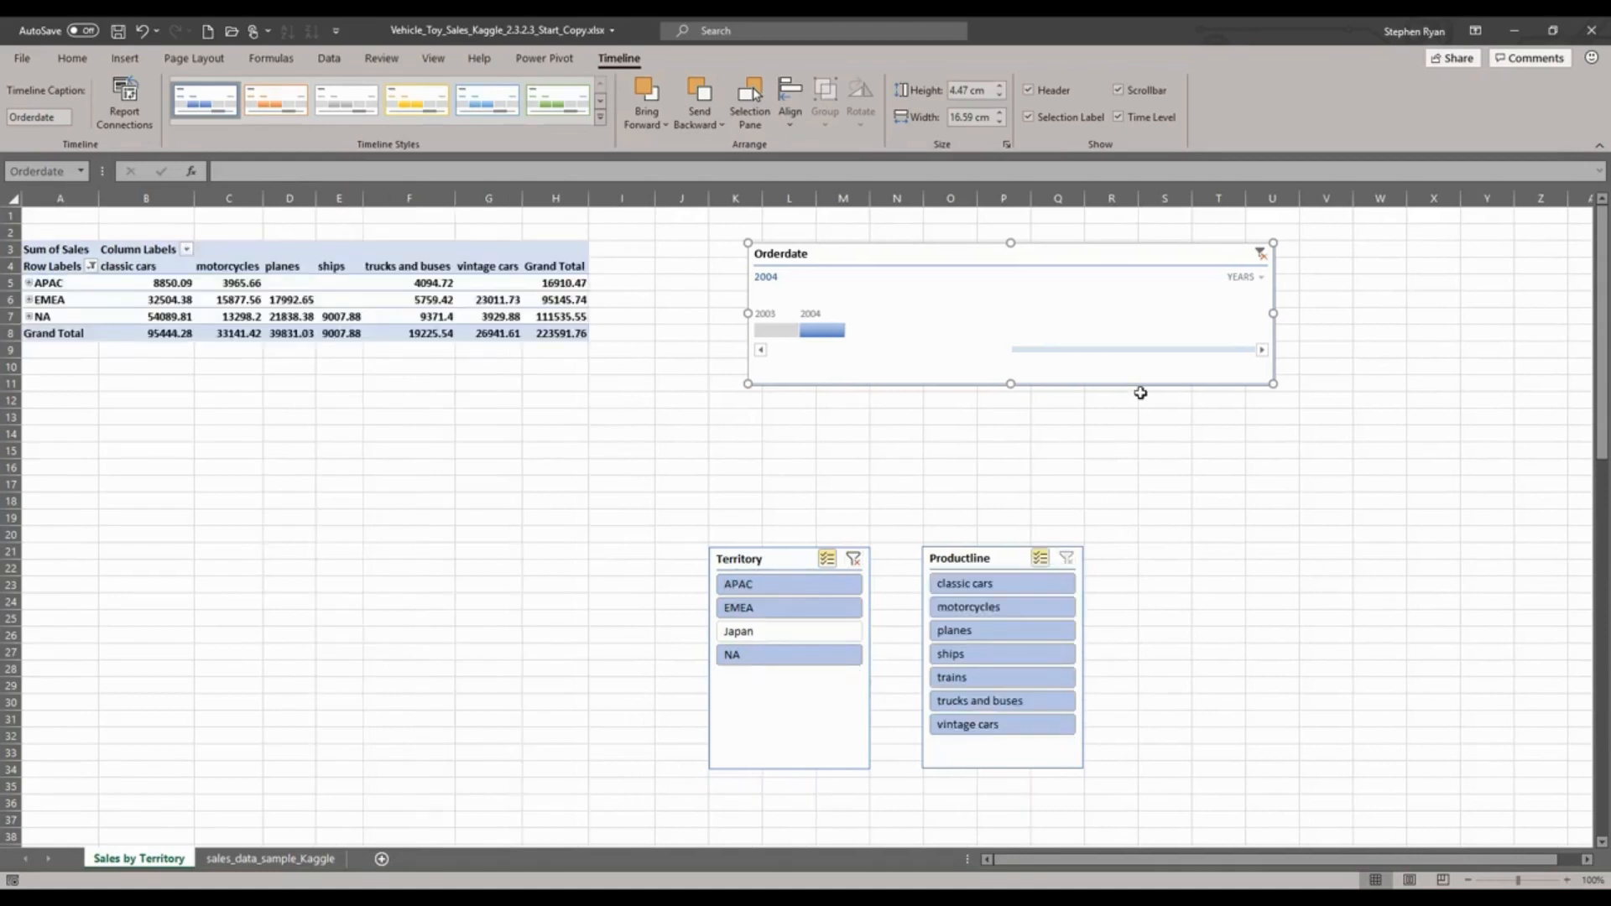
pyautogui.click(844, 560)
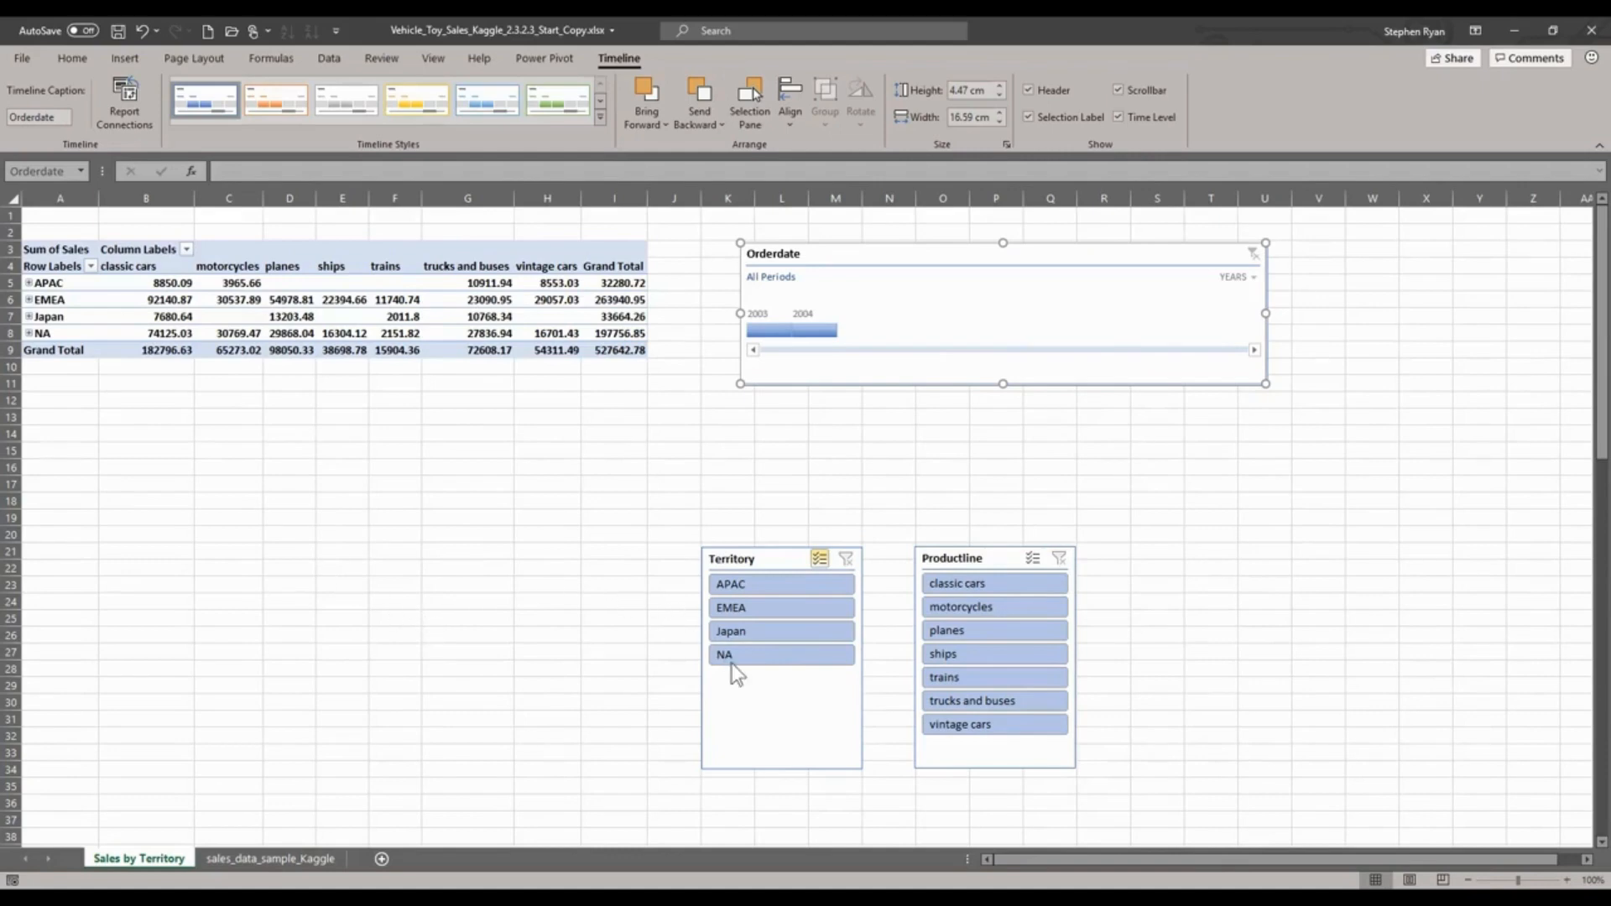
# Apply the green style to the Orderdate timeline and the light orange style to the Territory slicer.
pyautogui.click(542, 108)
pyautogui.press('Tab')
pyautogui.click(612, 58)
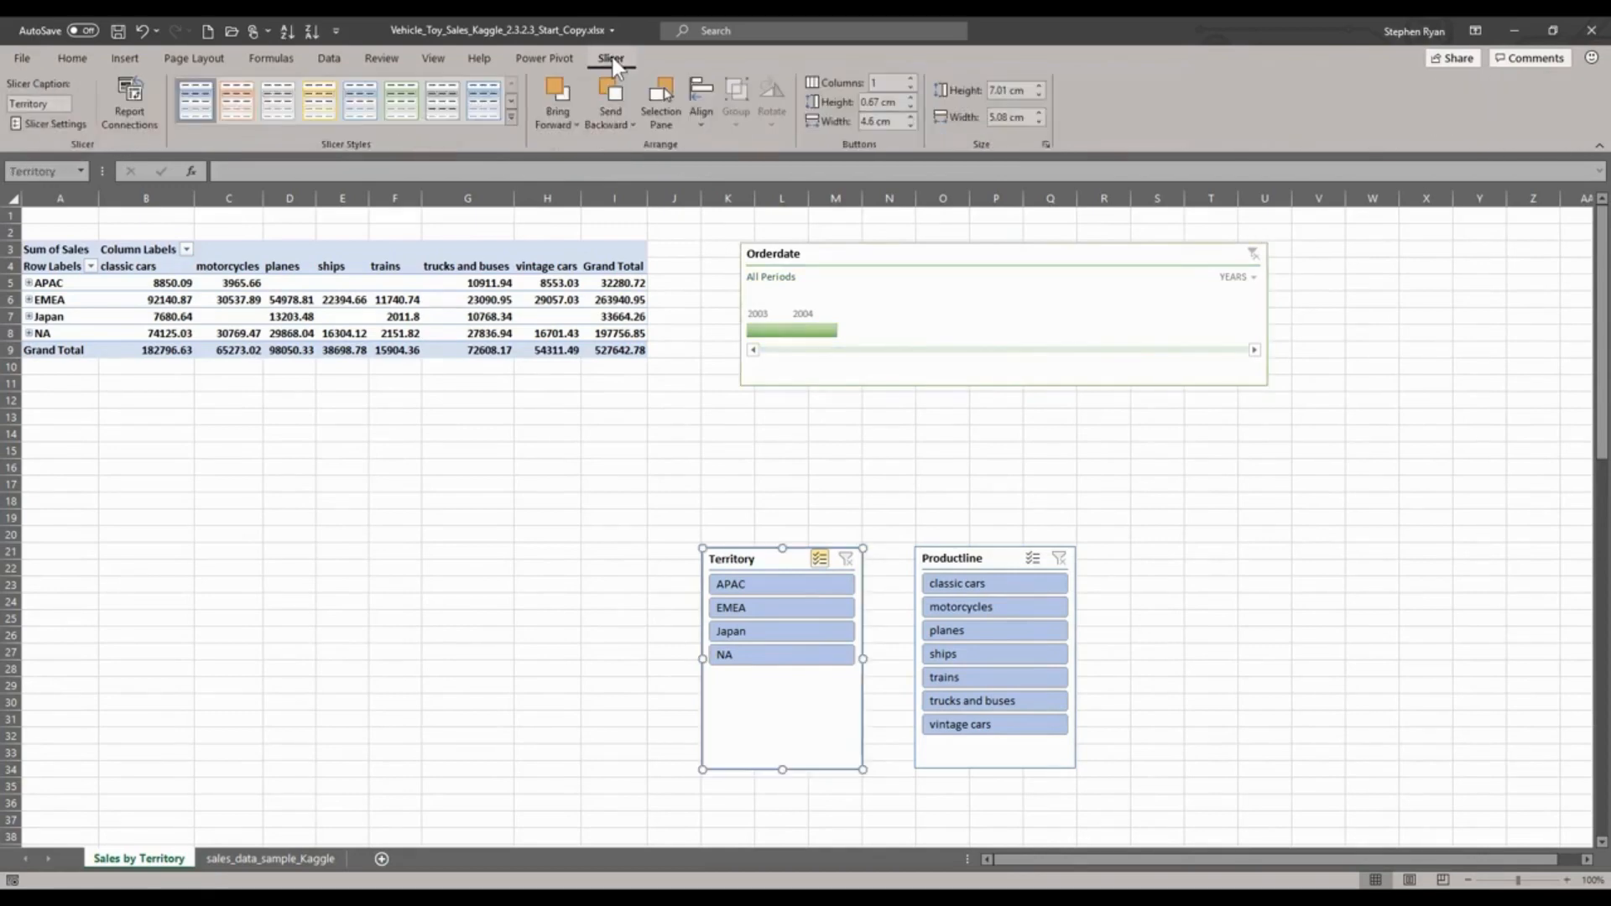
pyautogui.click(235, 105)
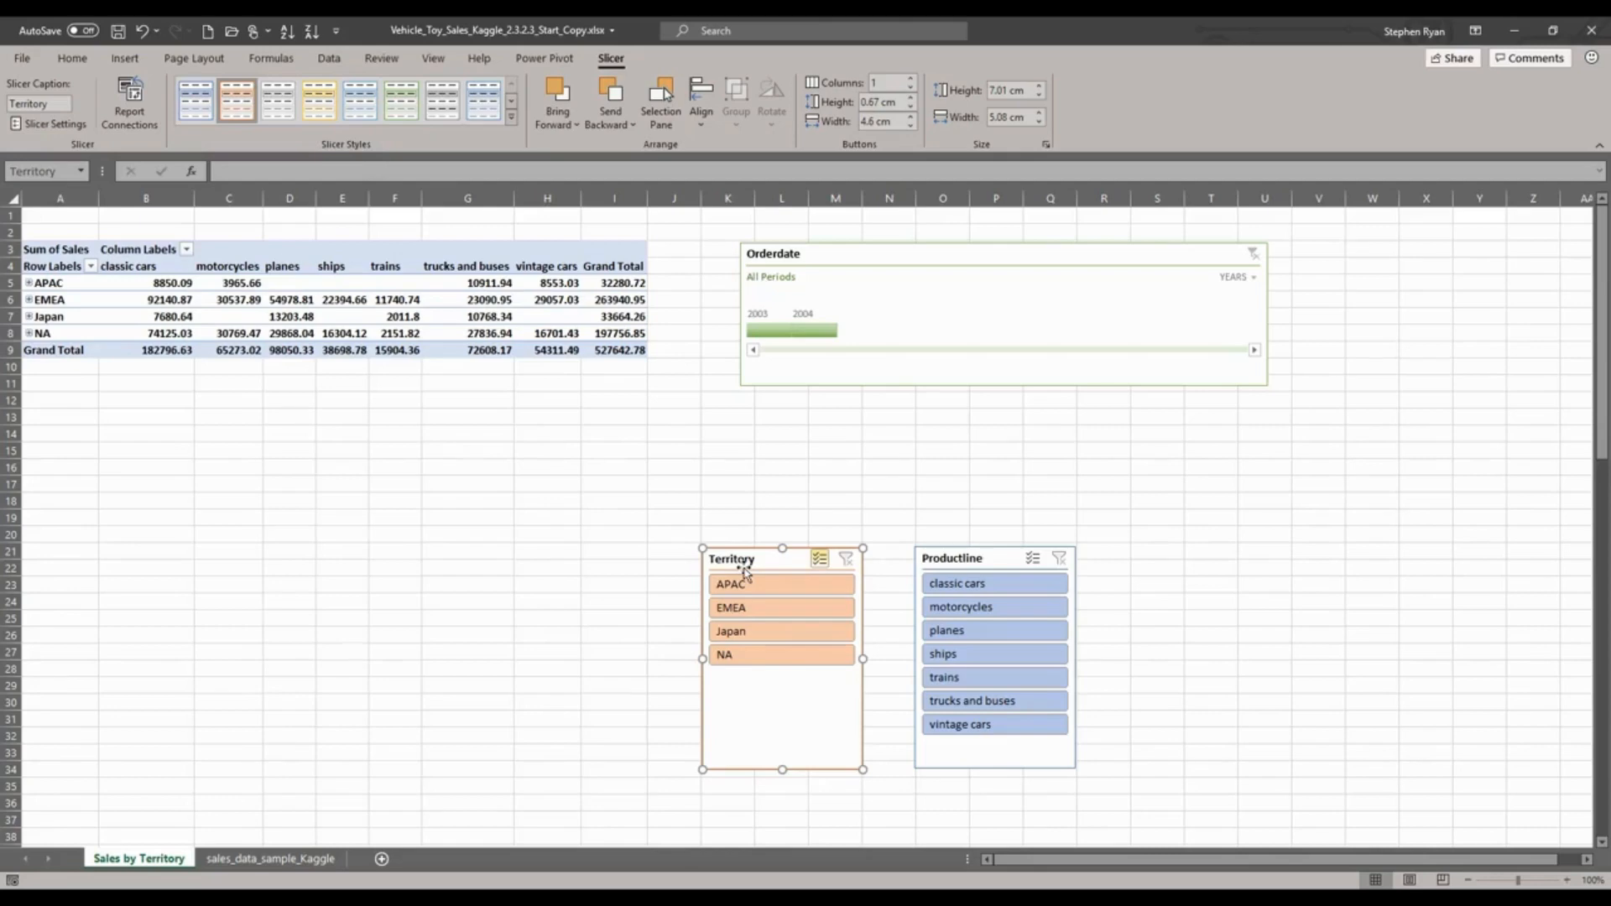
# Delete the Productline slicer and undo the deletion.
pyautogui.click(965, 745)
pyautogui.press('Delete')
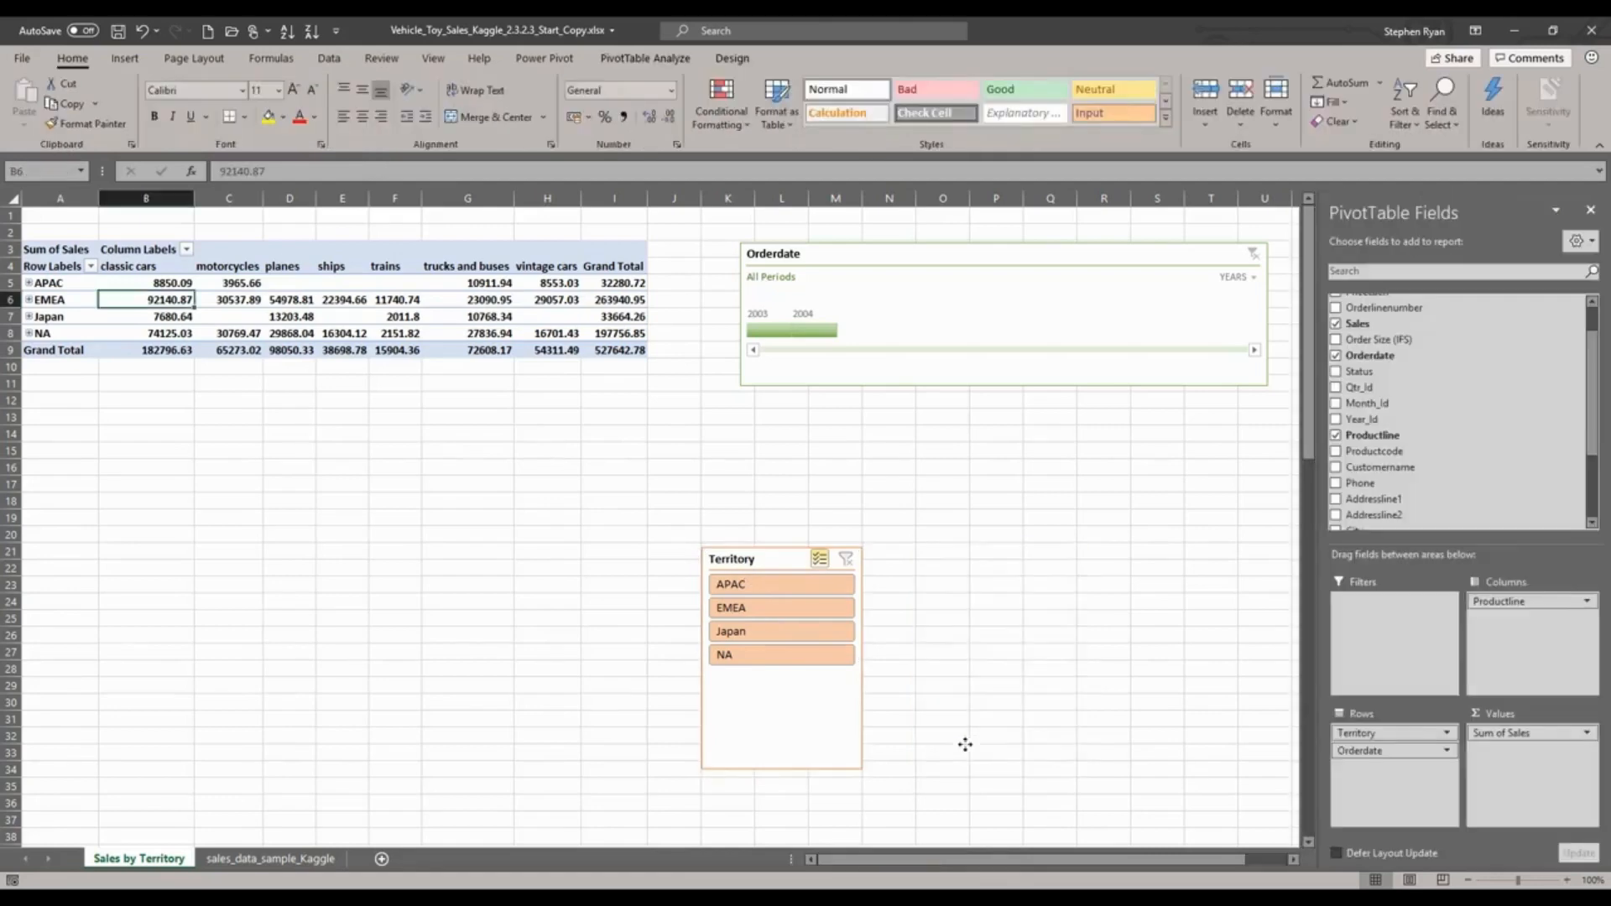
pyautogui.hotkey('ctrl', 'z')
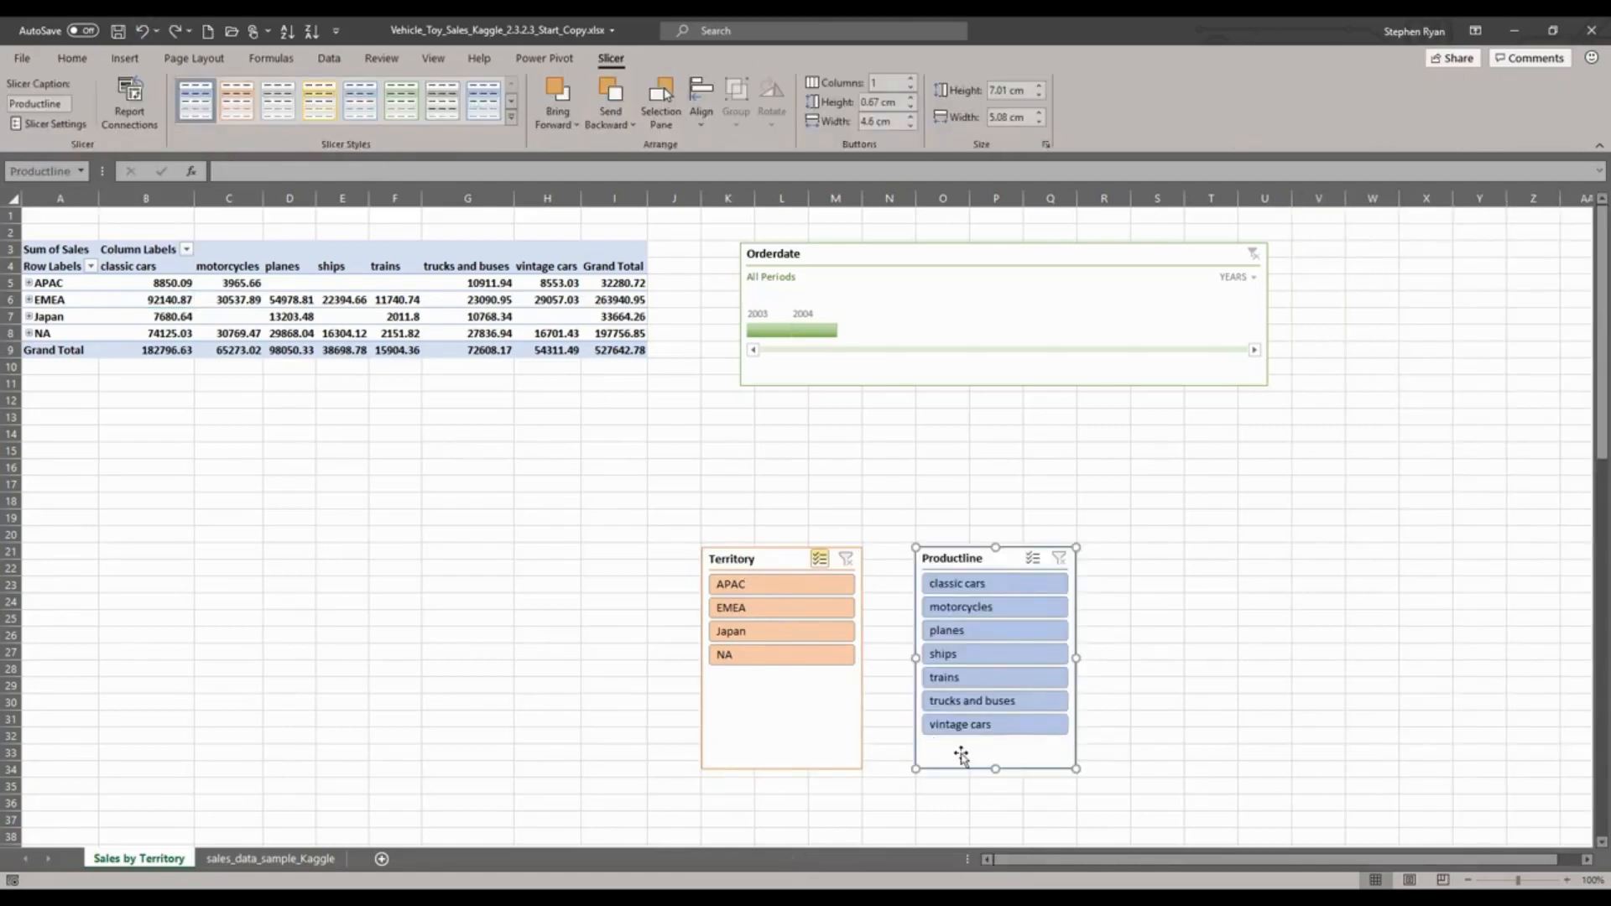
# Bring up the available commands for the Productline slicer.
pyautogui.rightClick(961, 755)
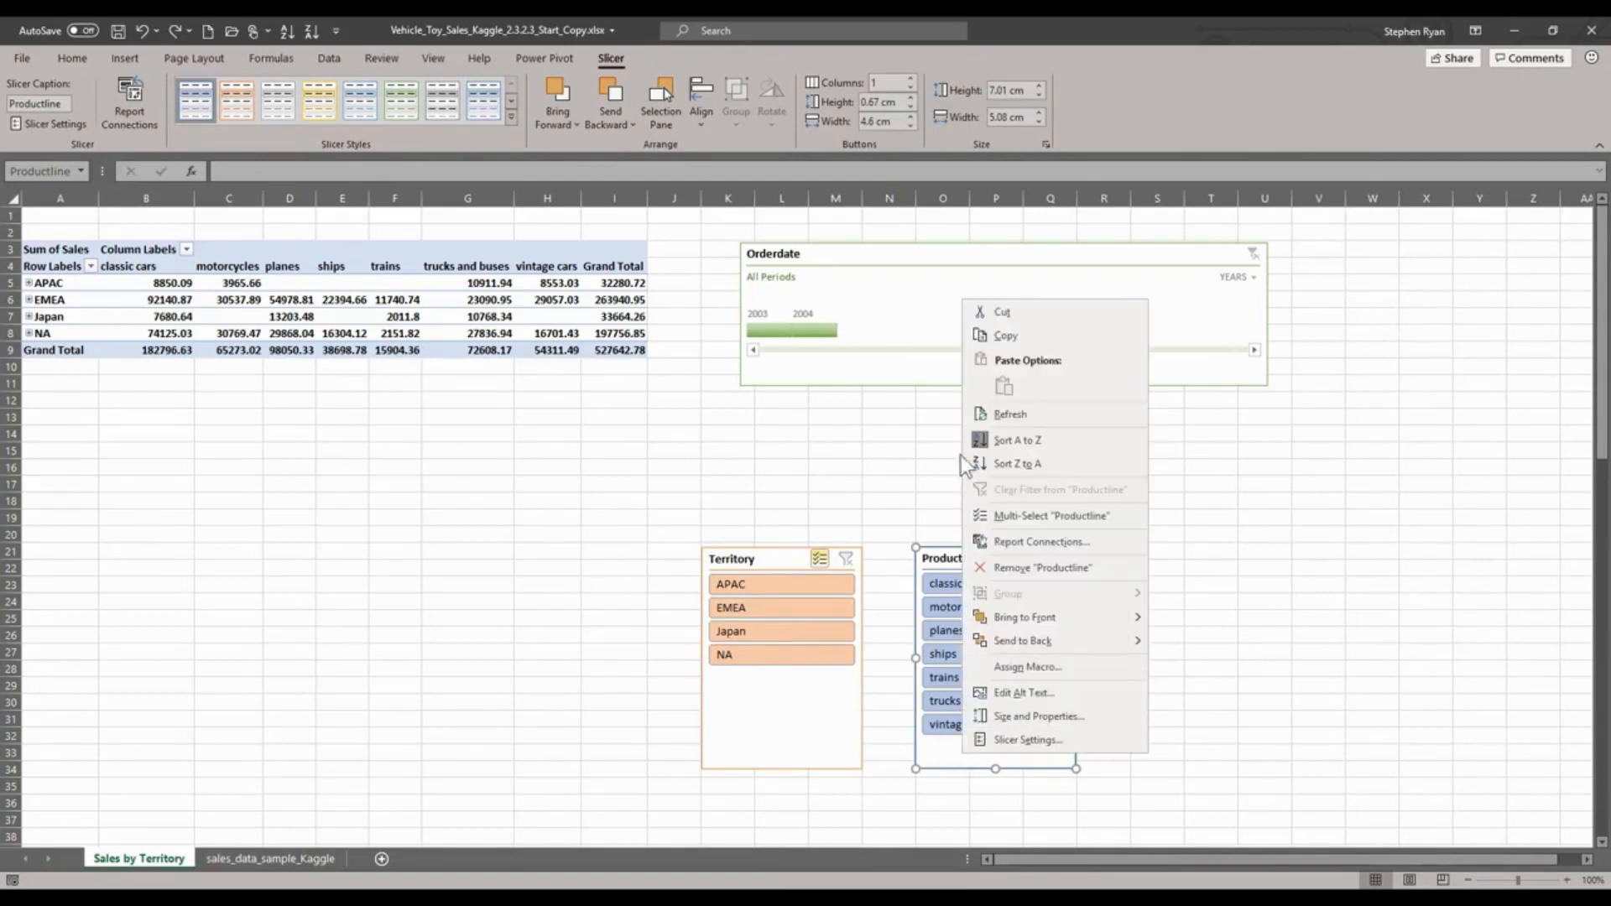